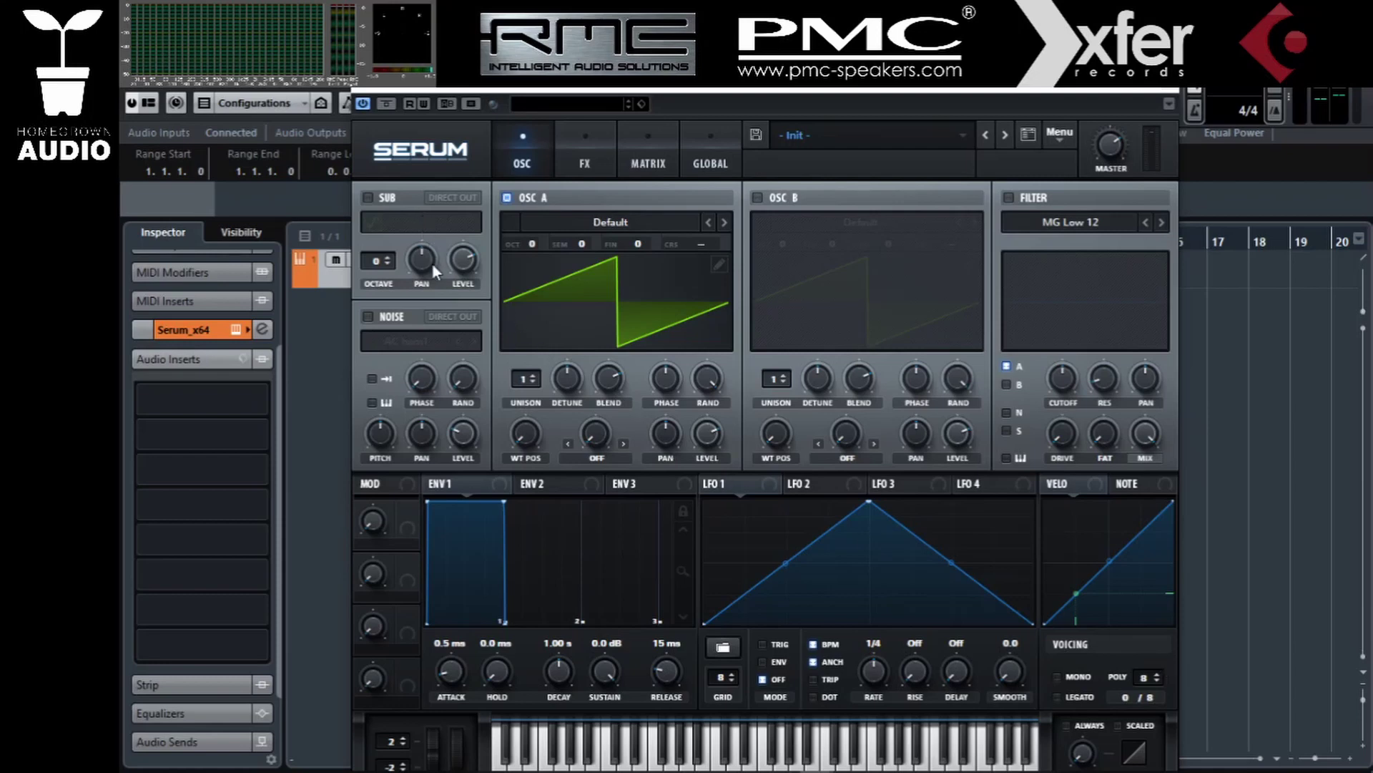
Enable the sub oscillator, try its Pulse shape and switch it to the sine shape
{"action": "left_click", "coordinate": [368, 197]}
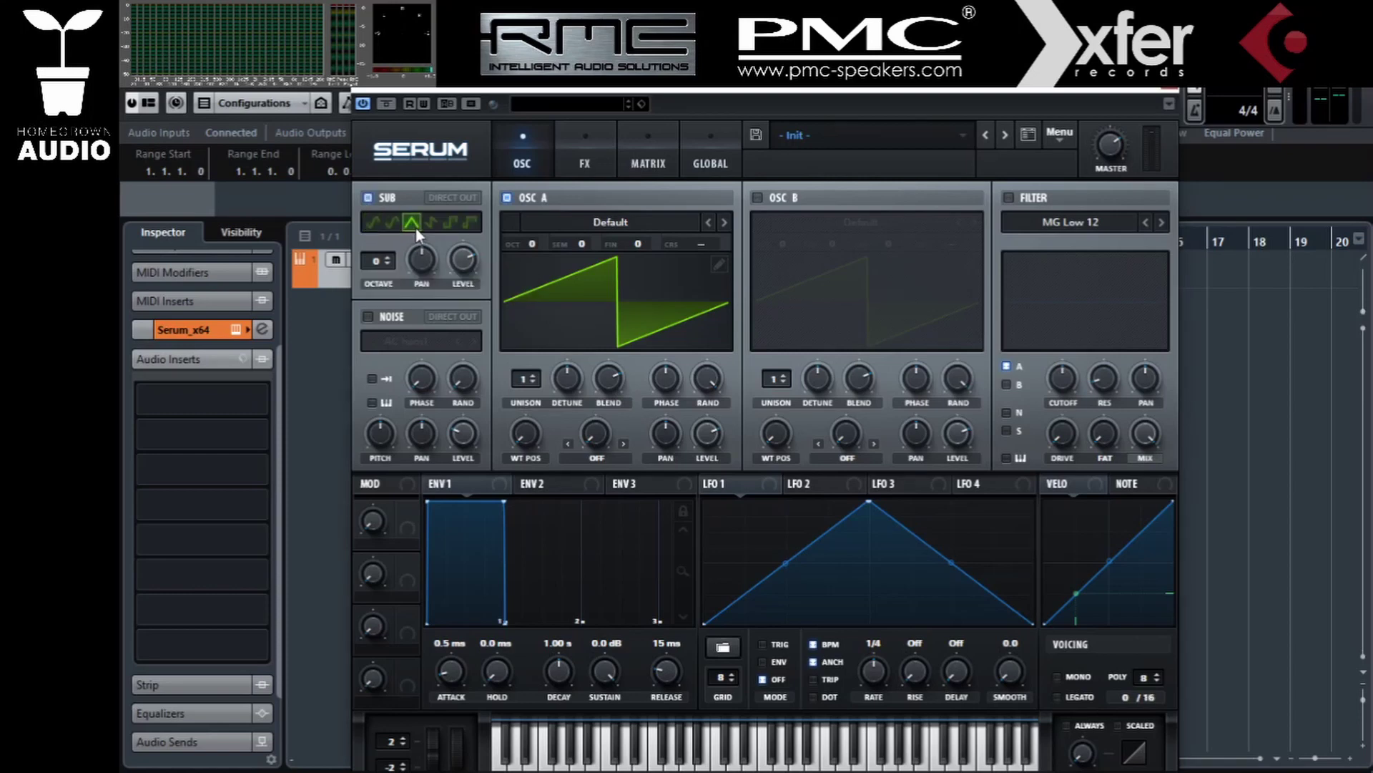
{"action": "left_click", "coordinate": [462, 226]}
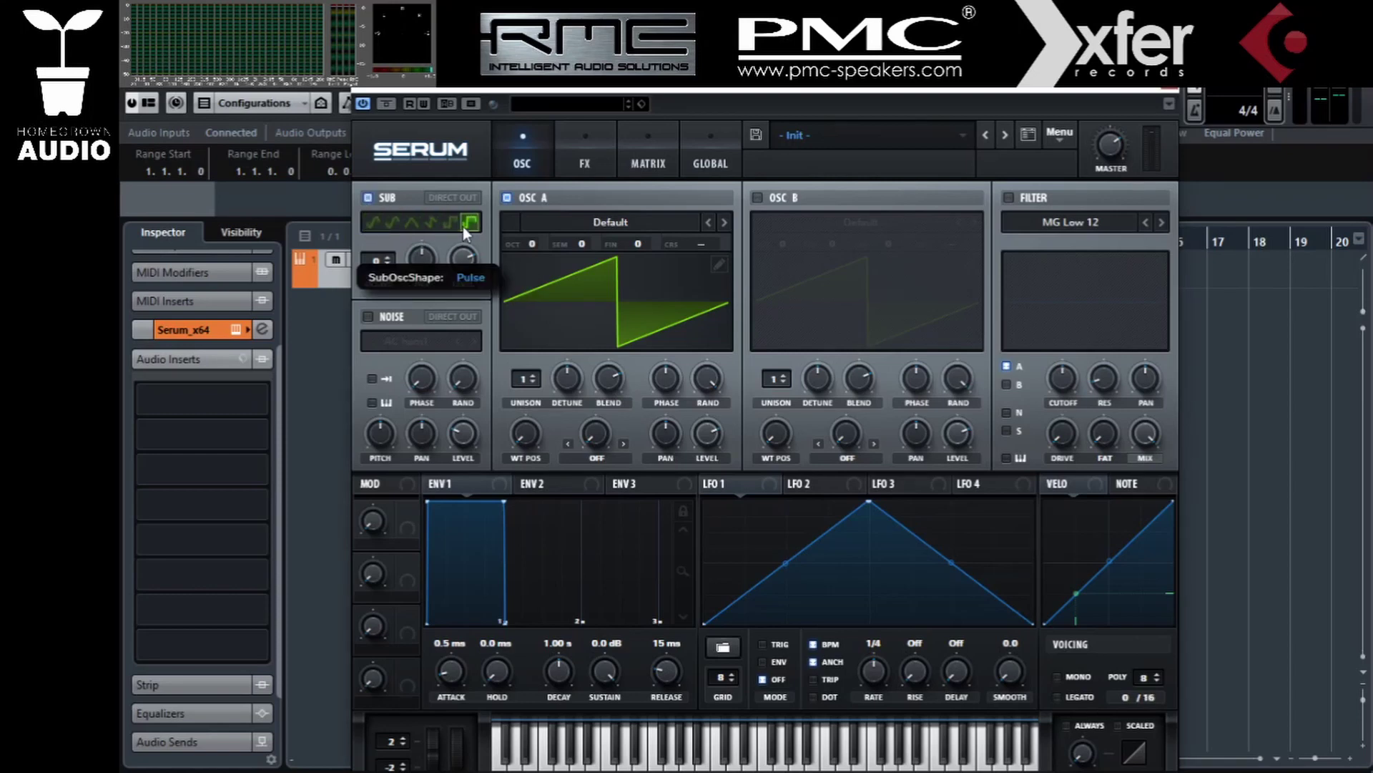
{"action": "left_click_drag", "start_coordinate": [462, 226], "coordinate": [373, 223]}
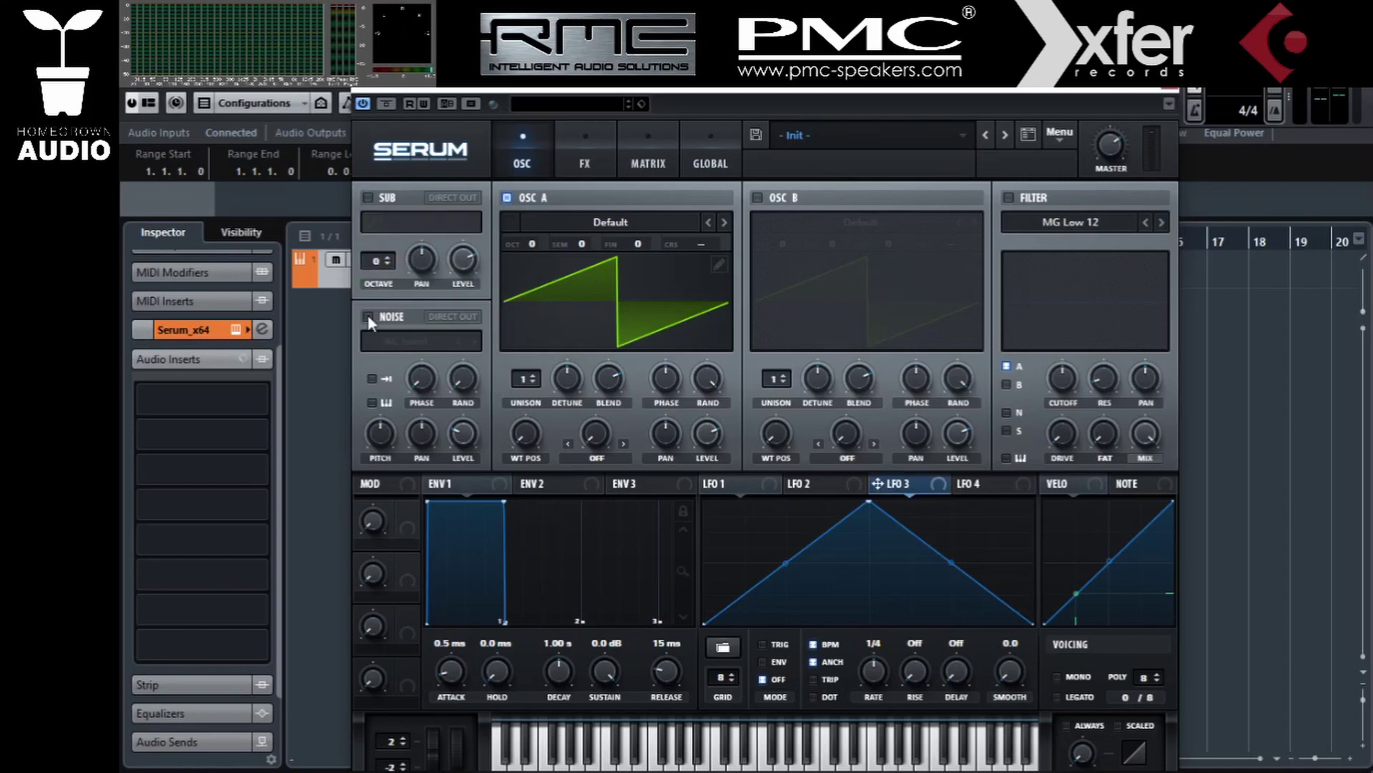
Enable the noise oscillator, browse its sample categories without choosing one, and disable it
{"action": "left_click", "coordinate": [369, 317]}
{"action": "left_click", "coordinate": [423, 339]}
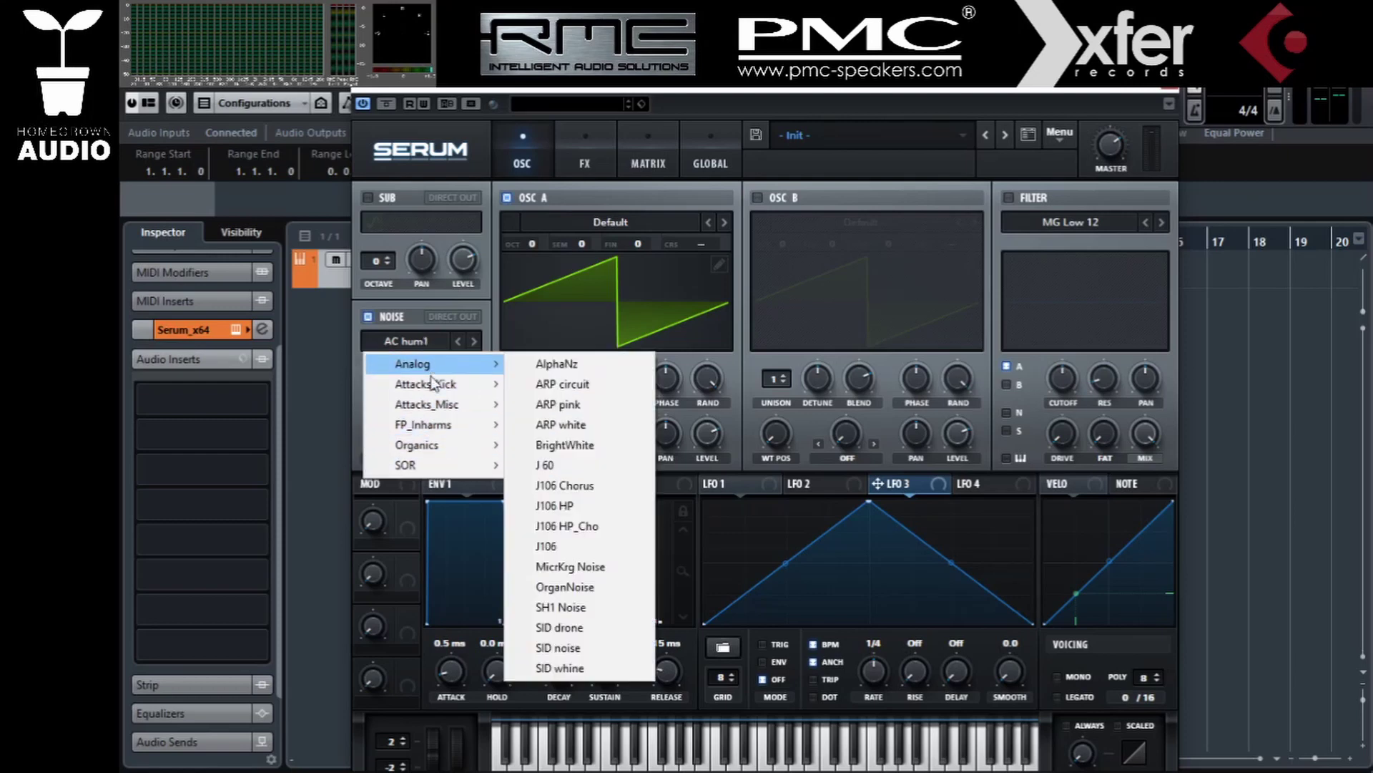
{"action": "left_click", "coordinate": [406, 309]}
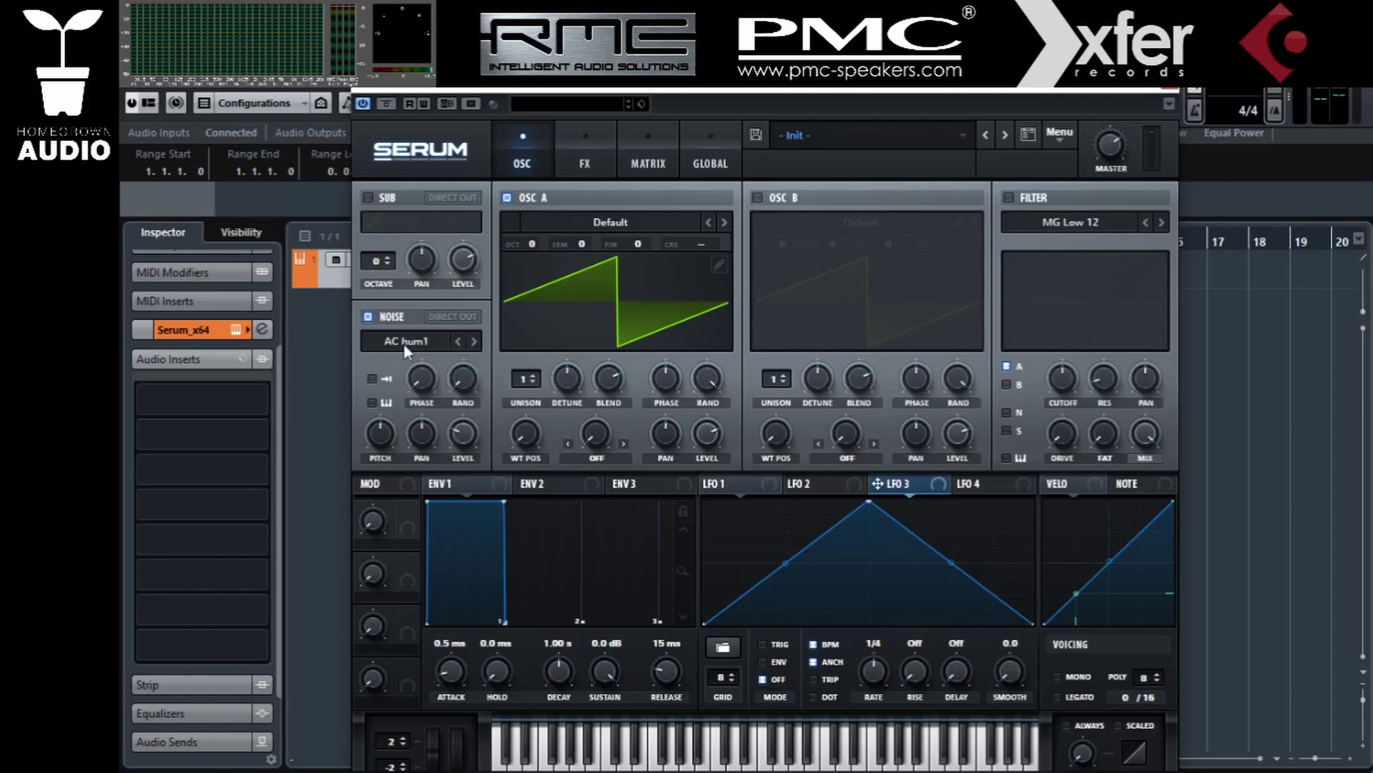
{"action": "left_click", "coordinate": [369, 317]}
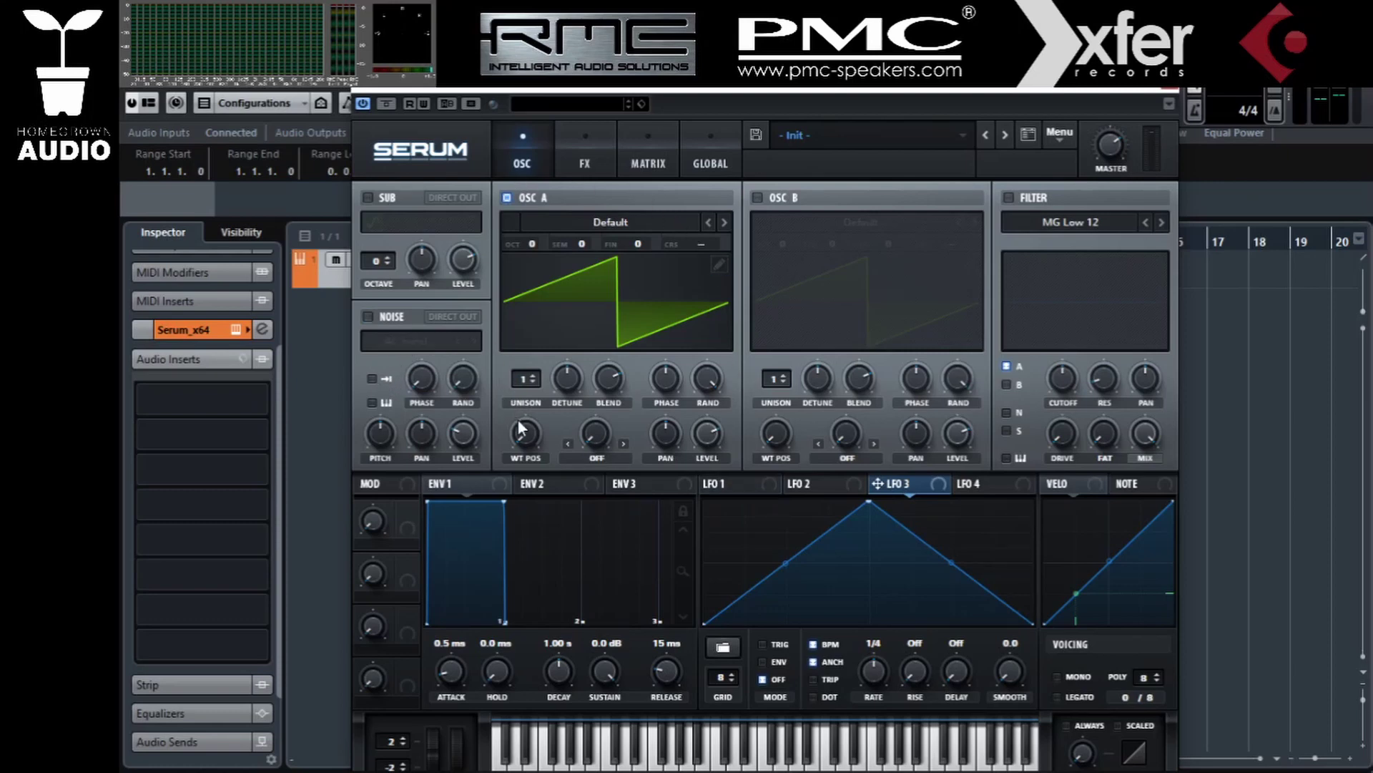
Load the analog wavetable Mellow But Instable into oscillator A and sweep its wavetable position
{"action": "left_click", "coordinate": [627, 226]}
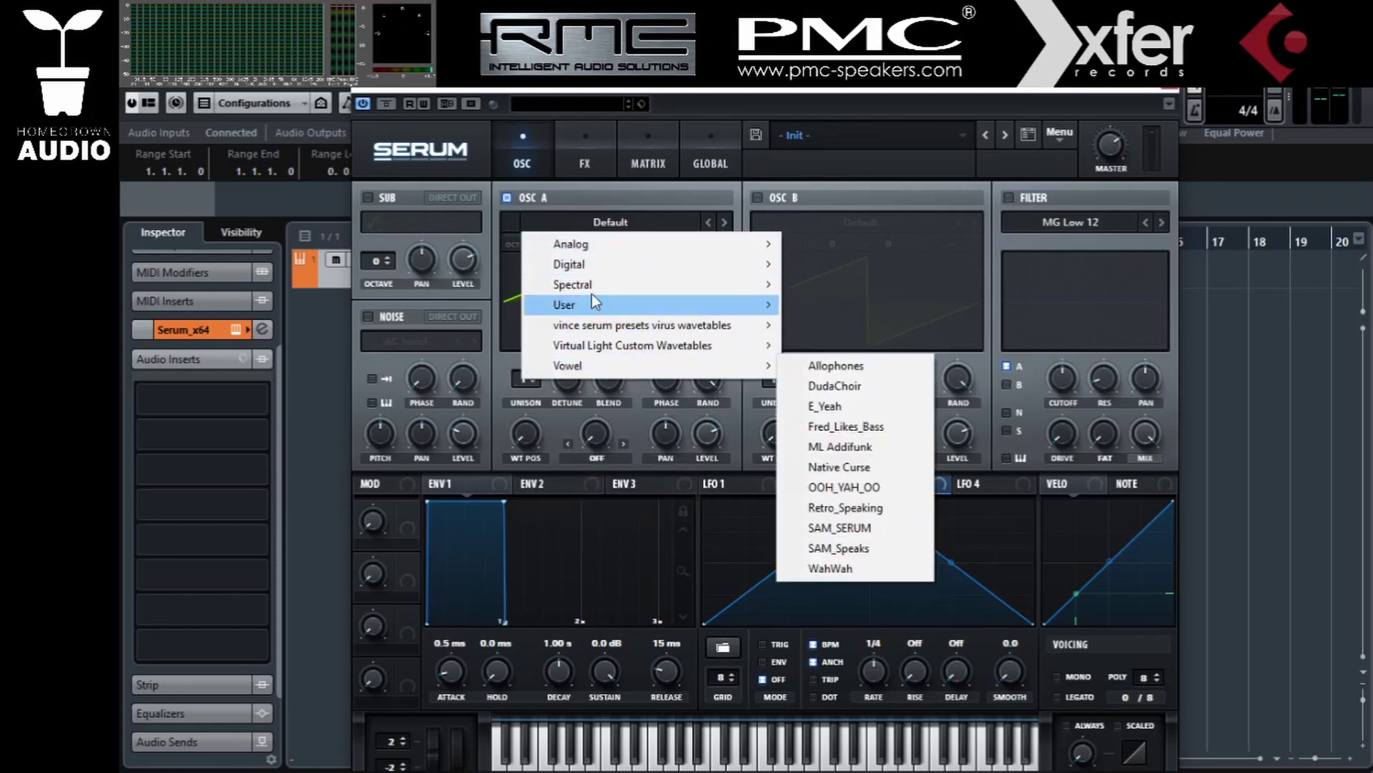
{"action": "mouse_move", "coordinate": [595, 243]}
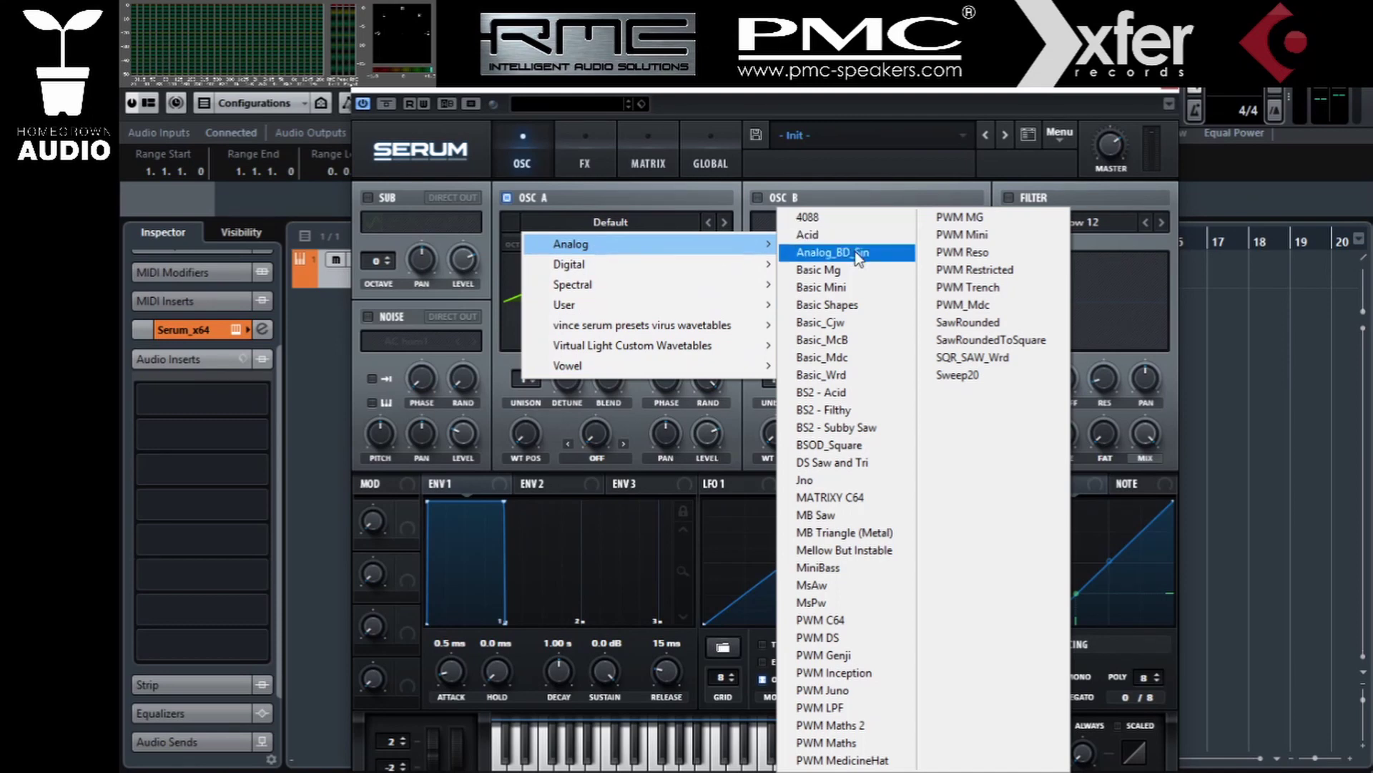
{"action": "left_click", "coordinate": [834, 549]}
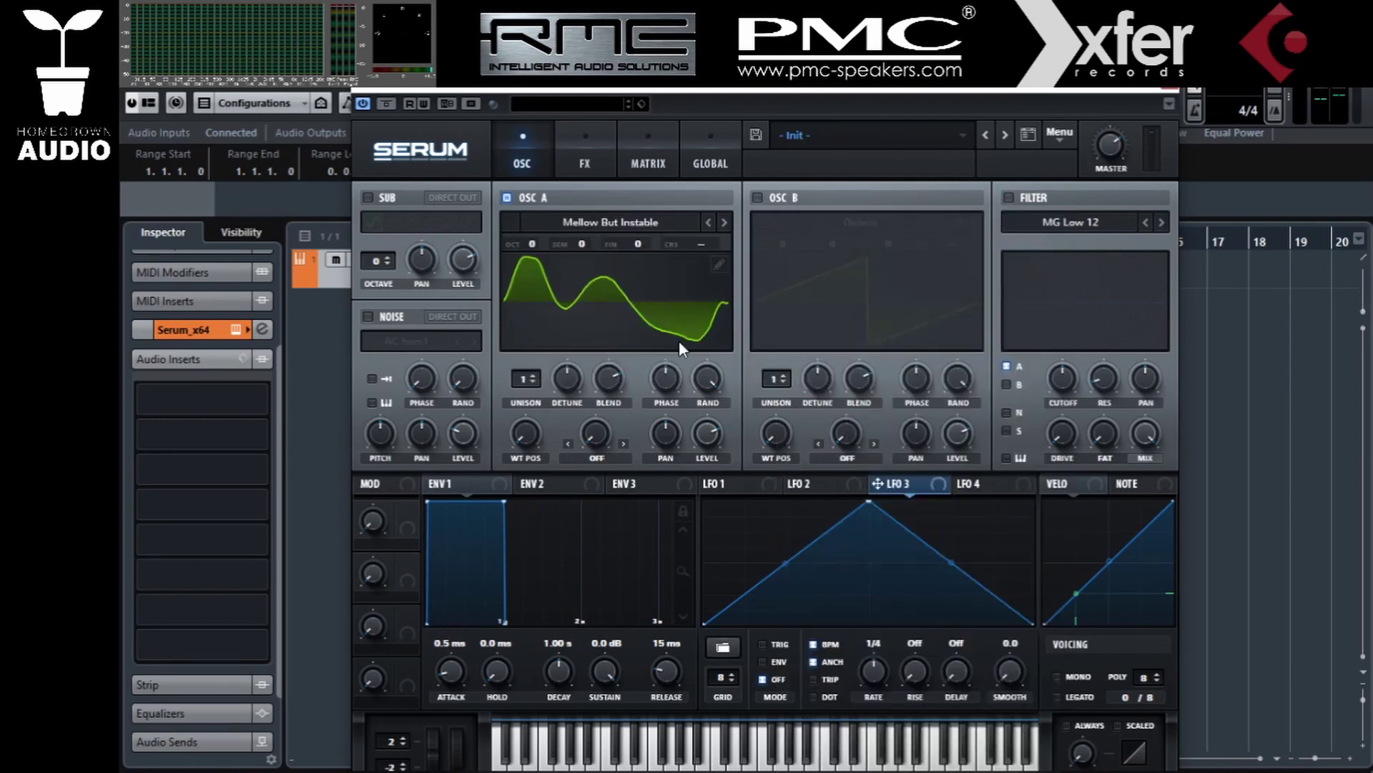
{"action": "left_click_drag", "start_coordinate": [529, 450], "coordinate": [522, 309]}
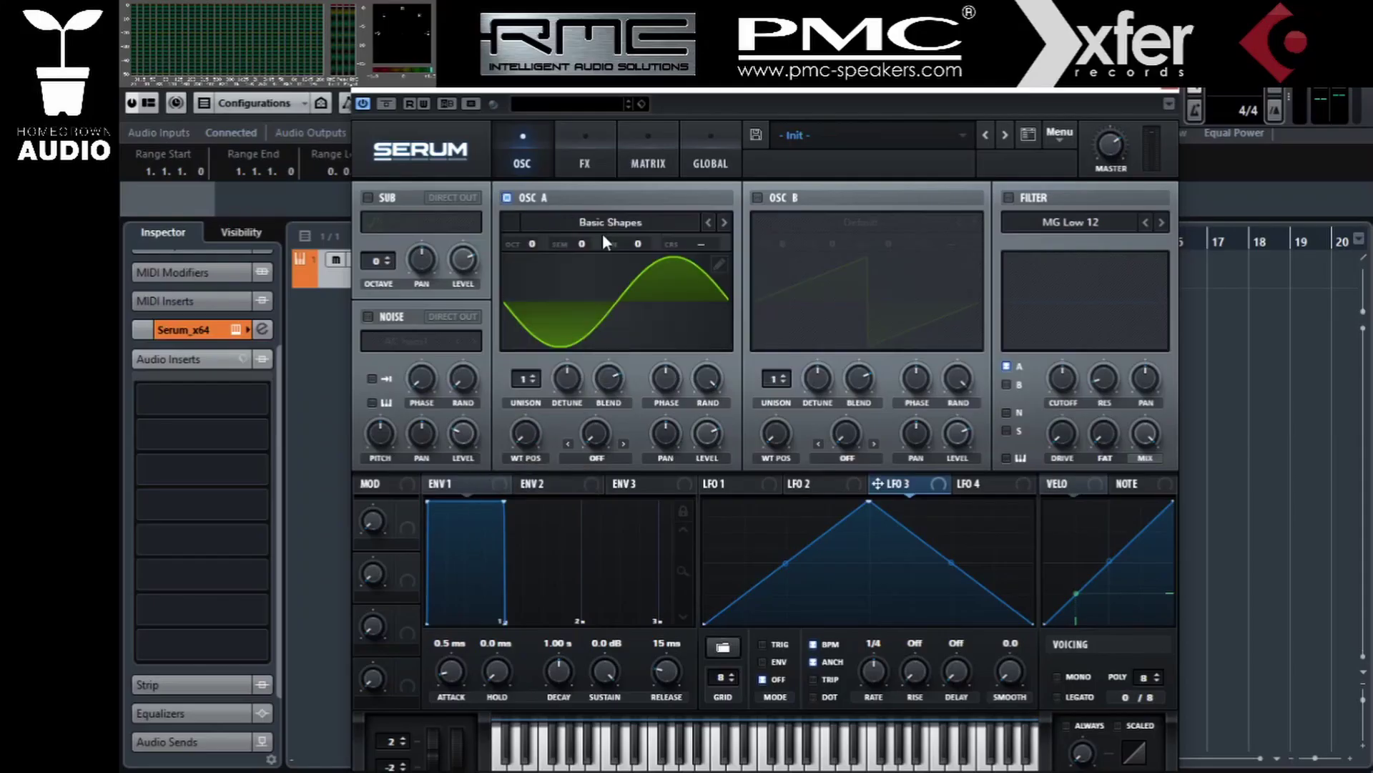
Load the wavetable Monster 3 [SL] into oscillator A, and view it in the wavetable editor before closing the editor
{"action": "left_click", "coordinate": [606, 224]}
{"action": "mouse_move", "coordinate": [658, 281]}
{"action": "left_click", "coordinate": [795, 341]}
{"action": "left_click_drag", "start_coordinate": [526, 432], "coordinate": [593, 571]}
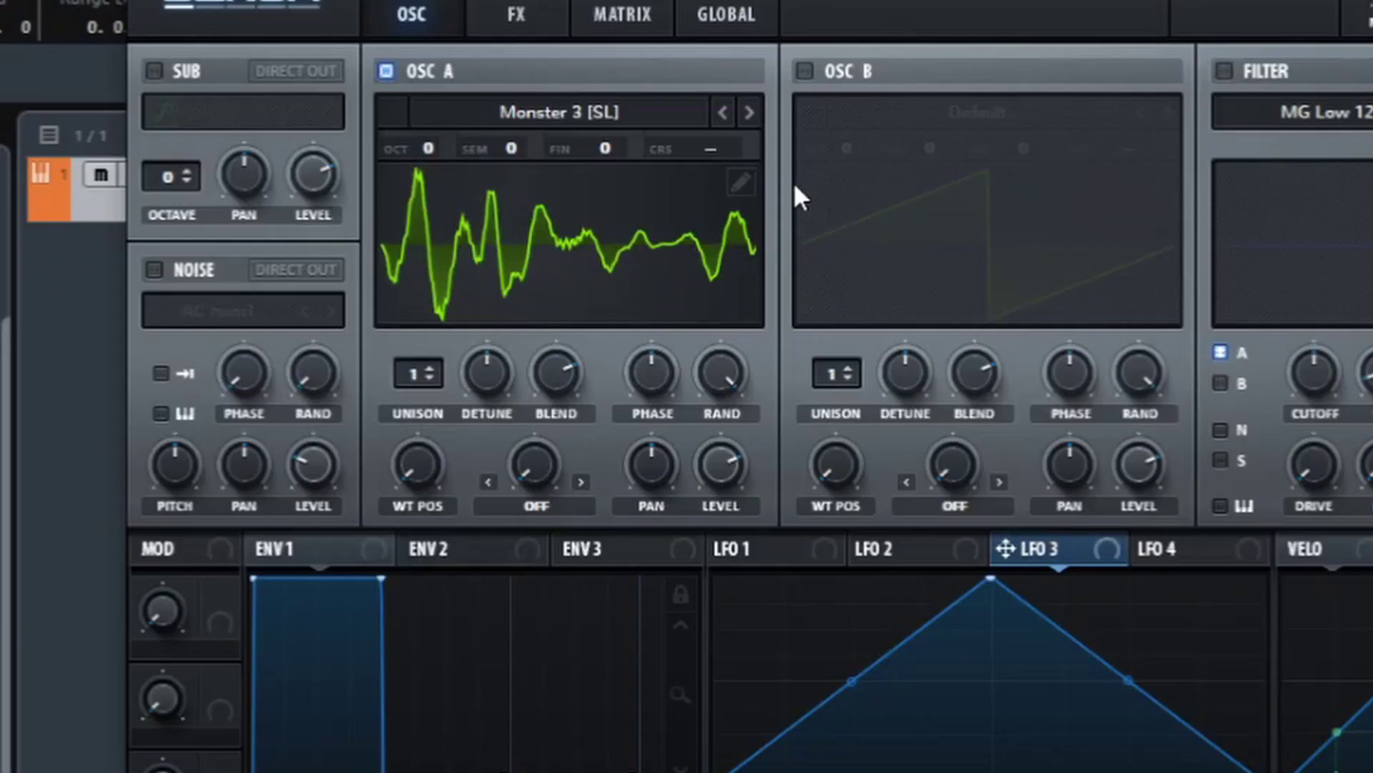
{"action": "left_click", "coordinate": [741, 183]}
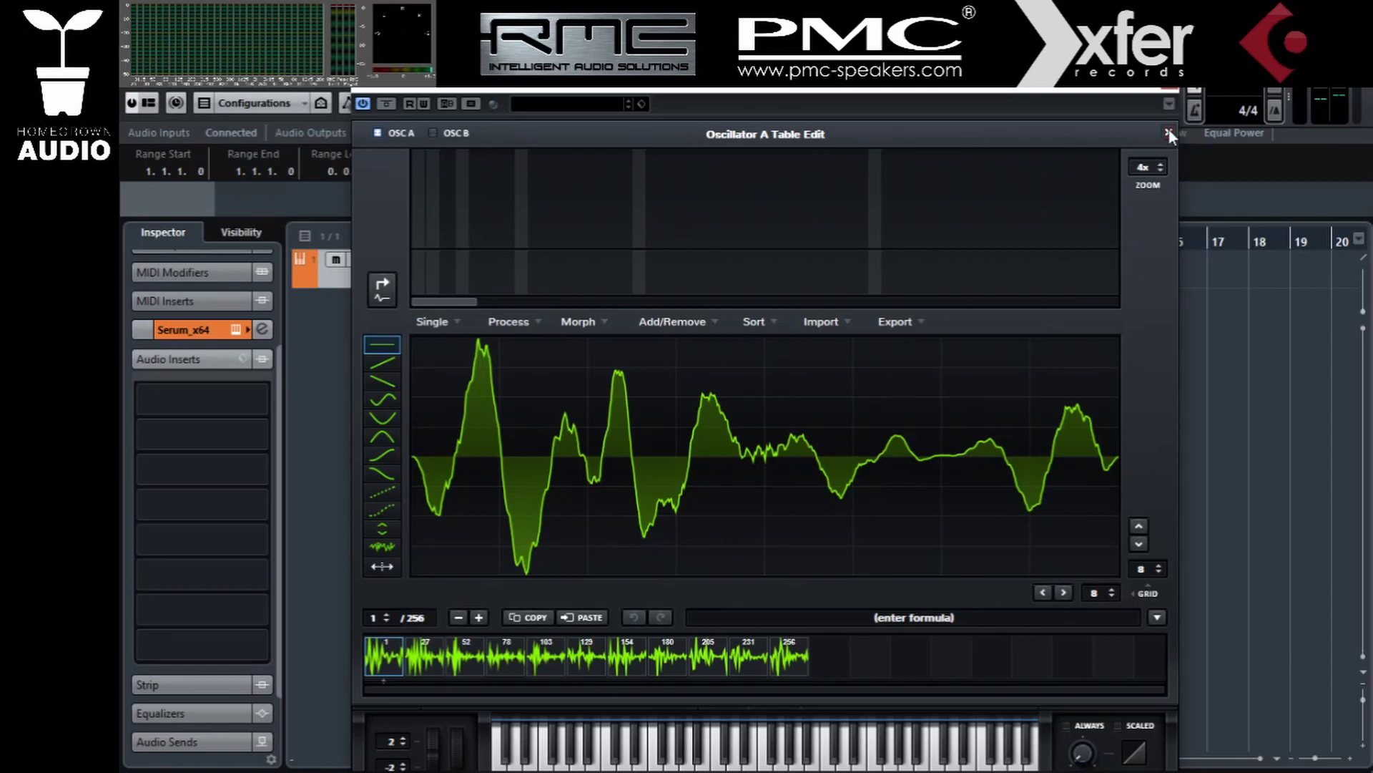
{"action": "left_click", "coordinate": [1169, 132]}
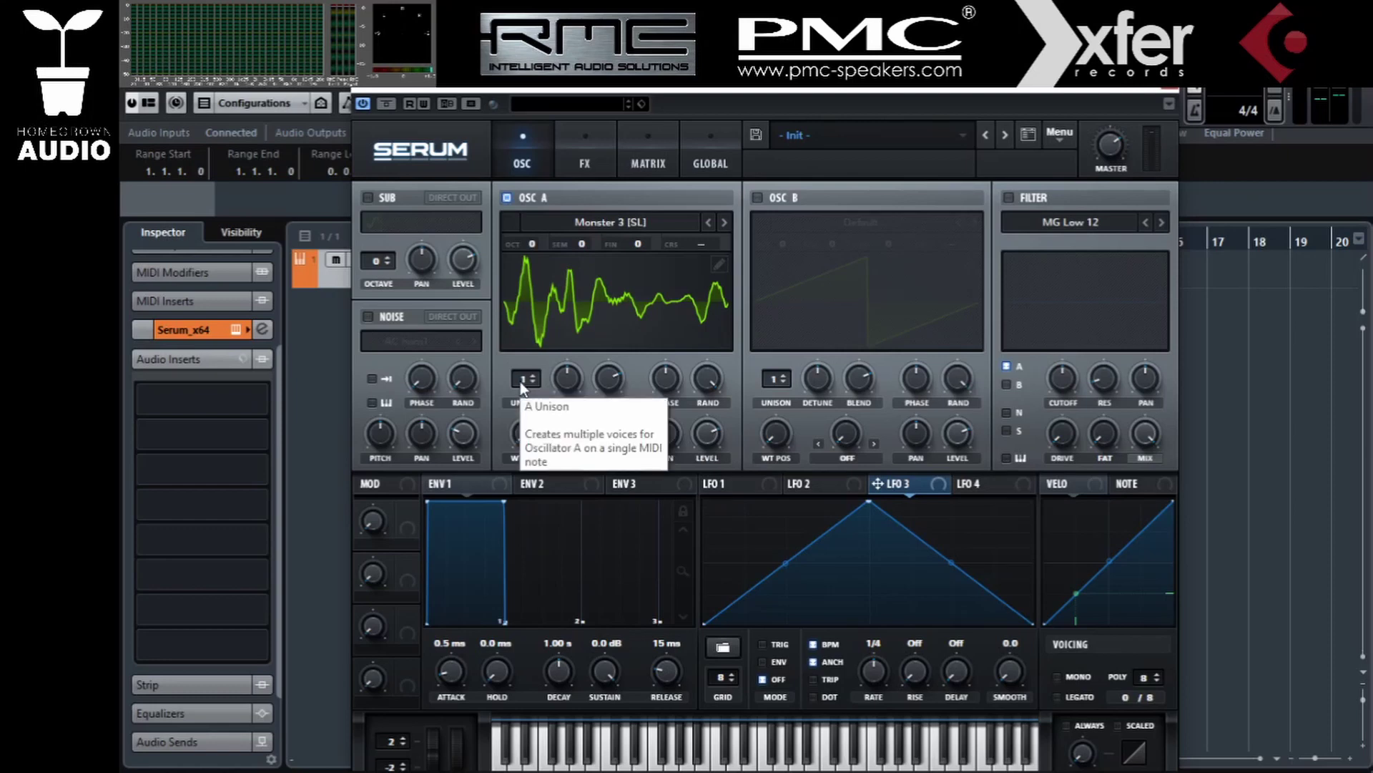
Set oscillator A's unison to 5 voices and look through the global unison mode options without changing the mode
{"action": "left_click_drag", "start_coordinate": [521, 380], "coordinate": [522, 243]}
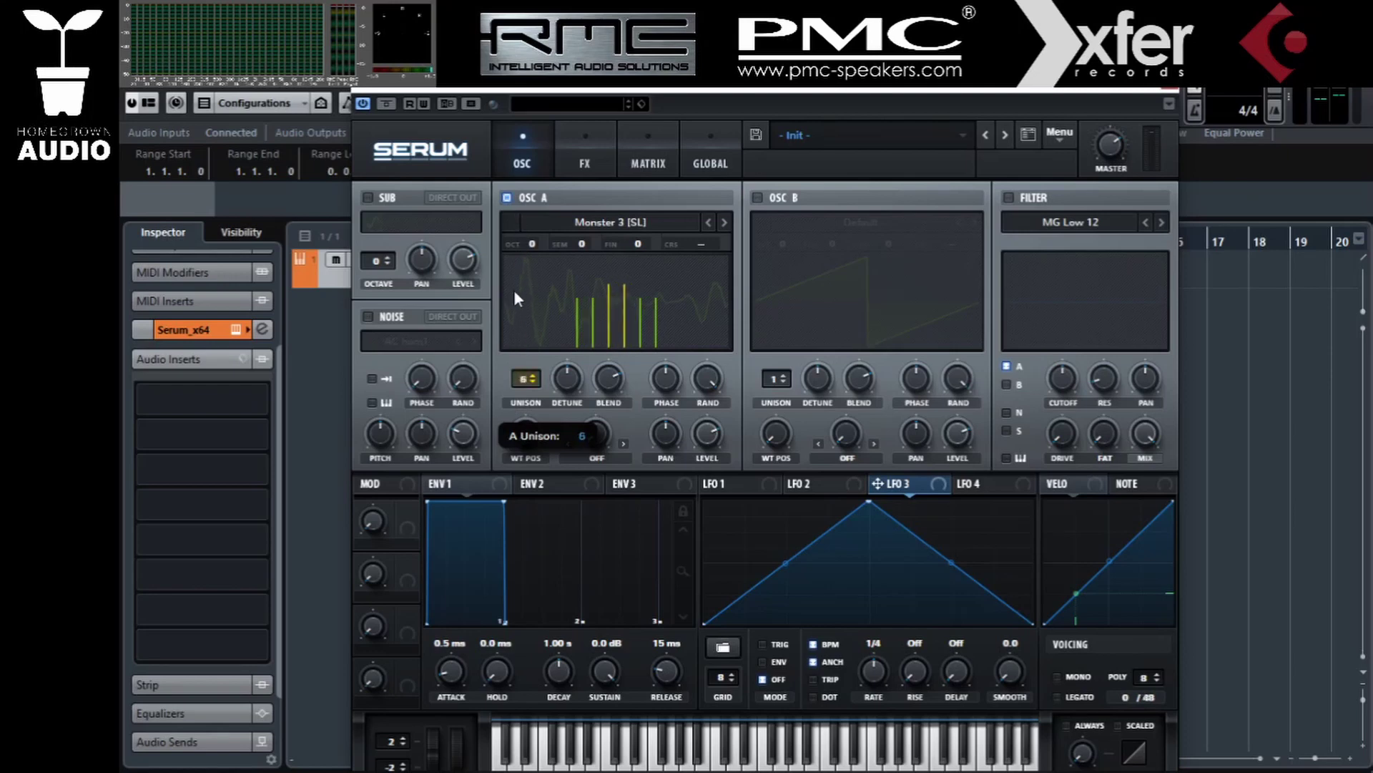
{"action": "left_click", "coordinate": [702, 146]}
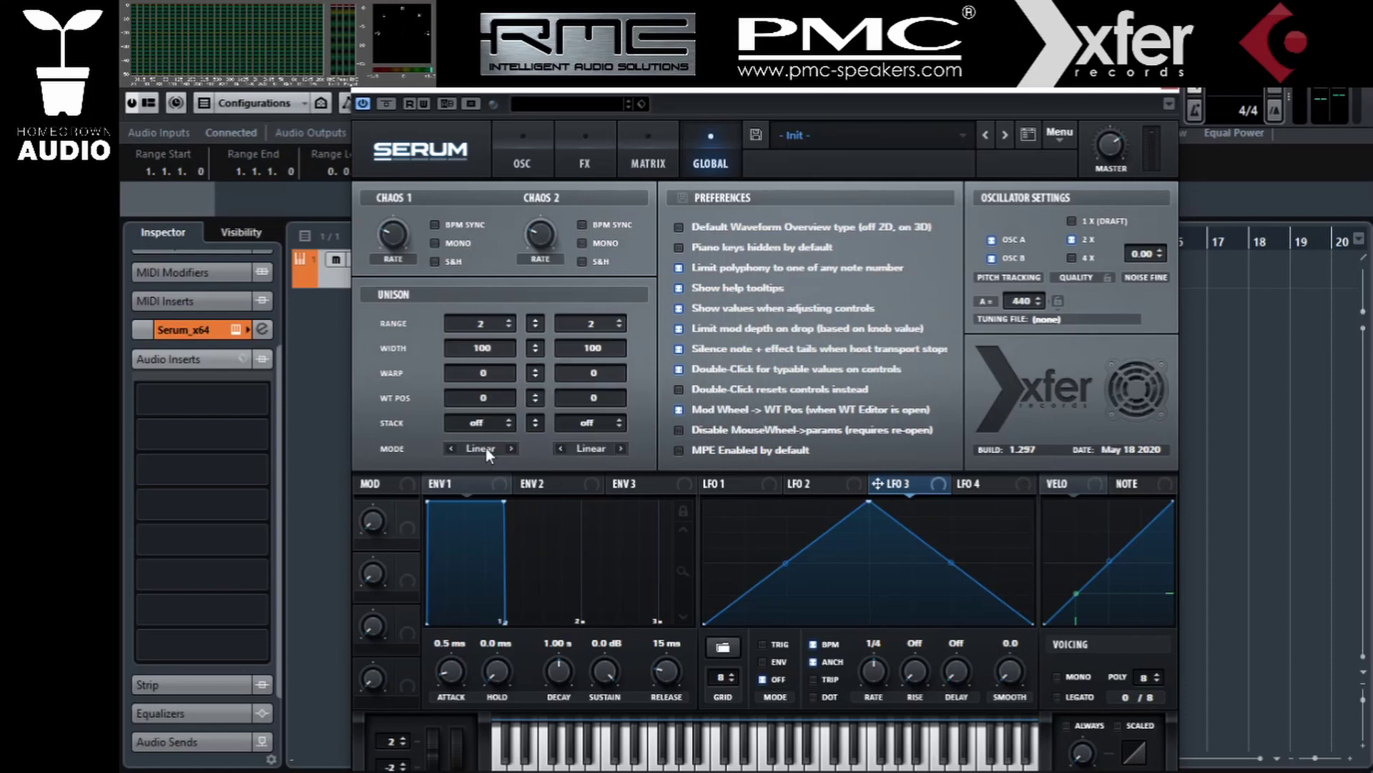
{"action": "left_click", "coordinate": [487, 448]}
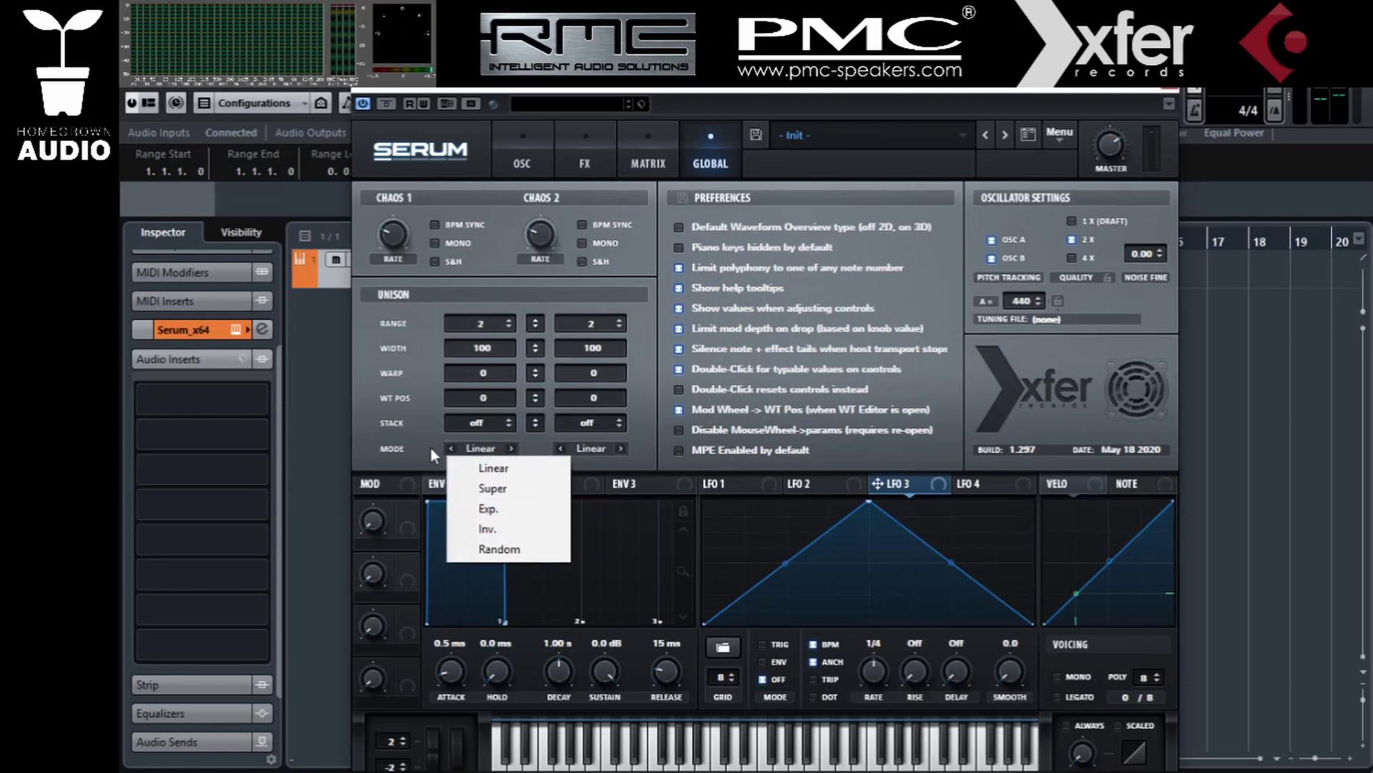
{"action": "left_click", "coordinate": [419, 424]}
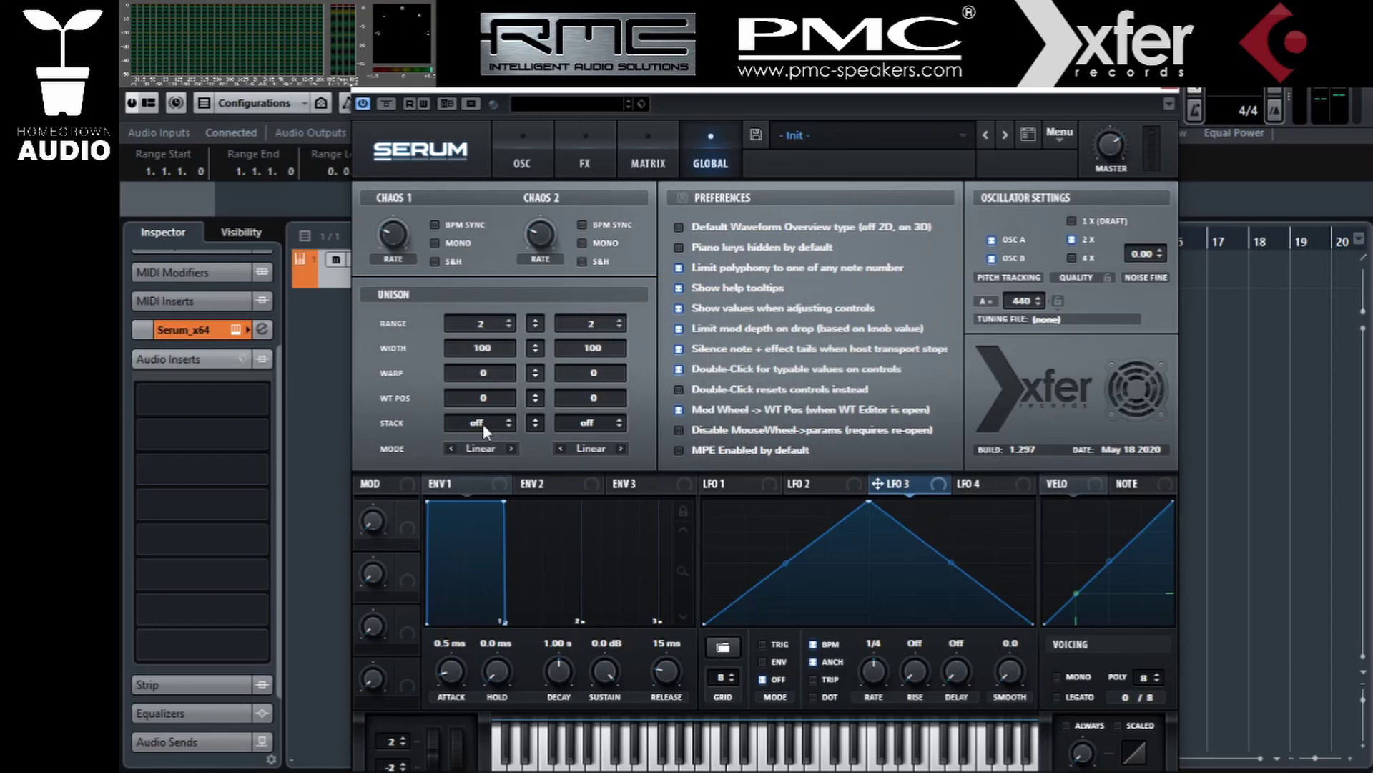
Play test notes with oscillator A's unison stack off and try the 12+7(1x) stack
{"action": "mouse_move", "coordinate": [483, 423]}
{"action": "left_mouse_down"}
{"action": "mouse_move", "coordinate": [480, 316]}
{"action": "mouse_move", "coordinate": [484, 434]}
{"action": "left_mouse_up"}
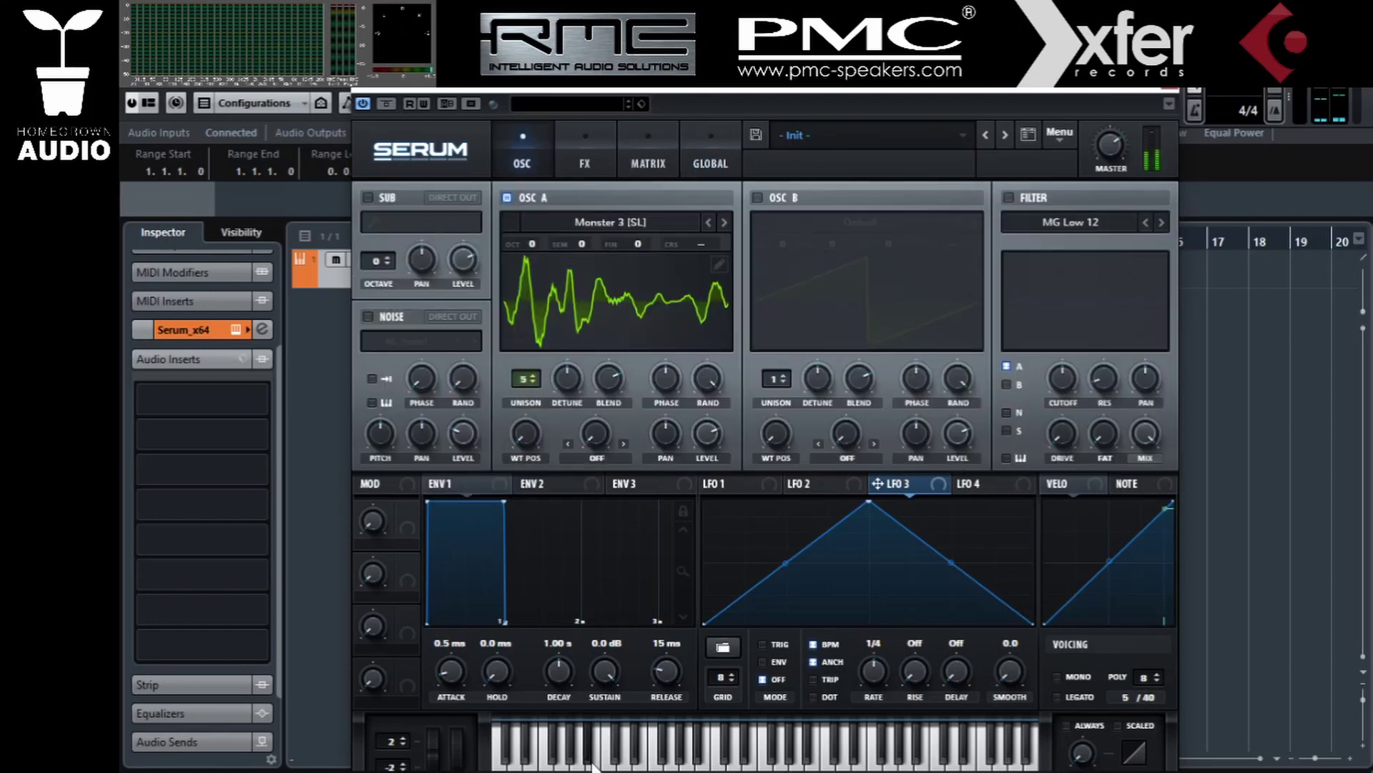
{"action": "left_click", "coordinate": [706, 138]}
{"action": "left_click_drag", "start_coordinate": [480, 423], "coordinate": [479, 469]}
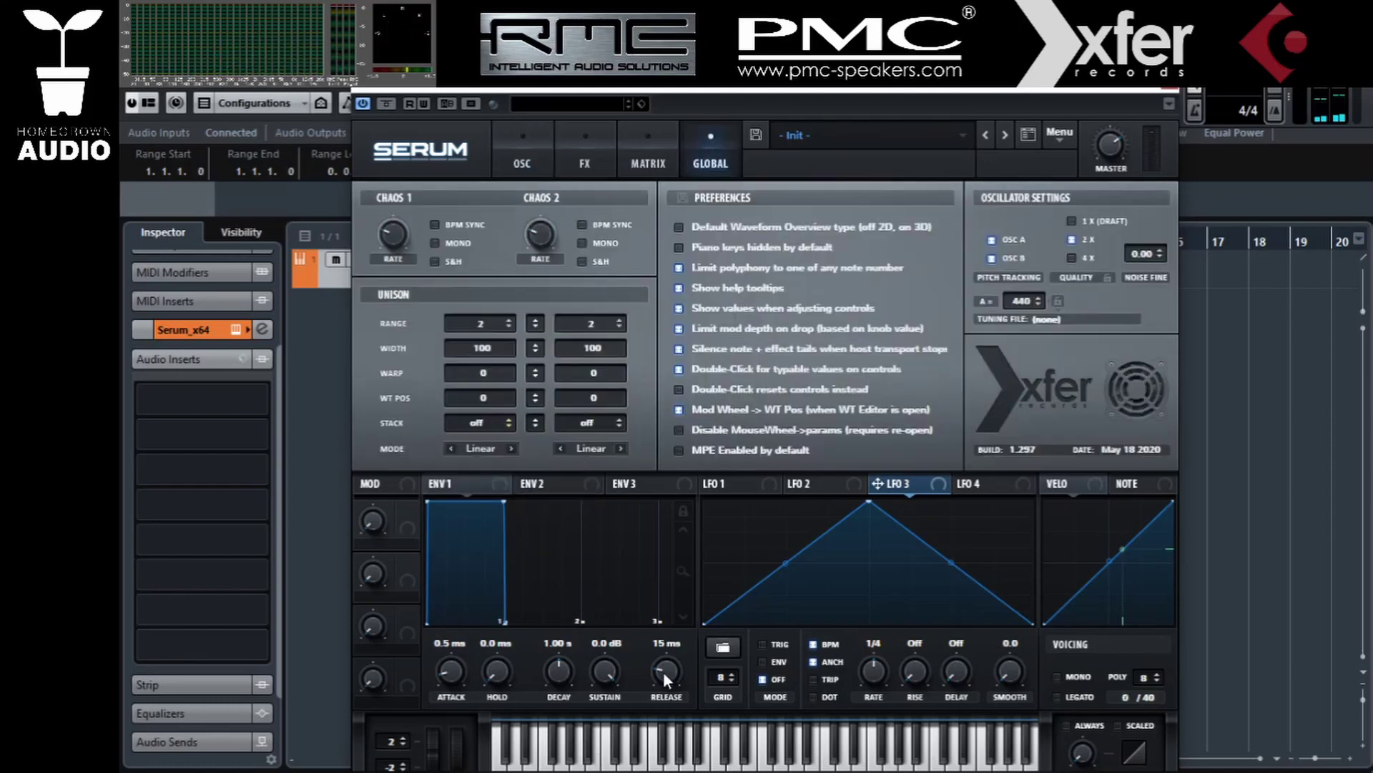
{"action": "left_click", "coordinate": [653, 737]}
{"action": "left_click", "coordinate": [652, 737]}
{"action": "left_click_drag", "start_coordinate": [494, 422], "coordinate": [526, 366]}
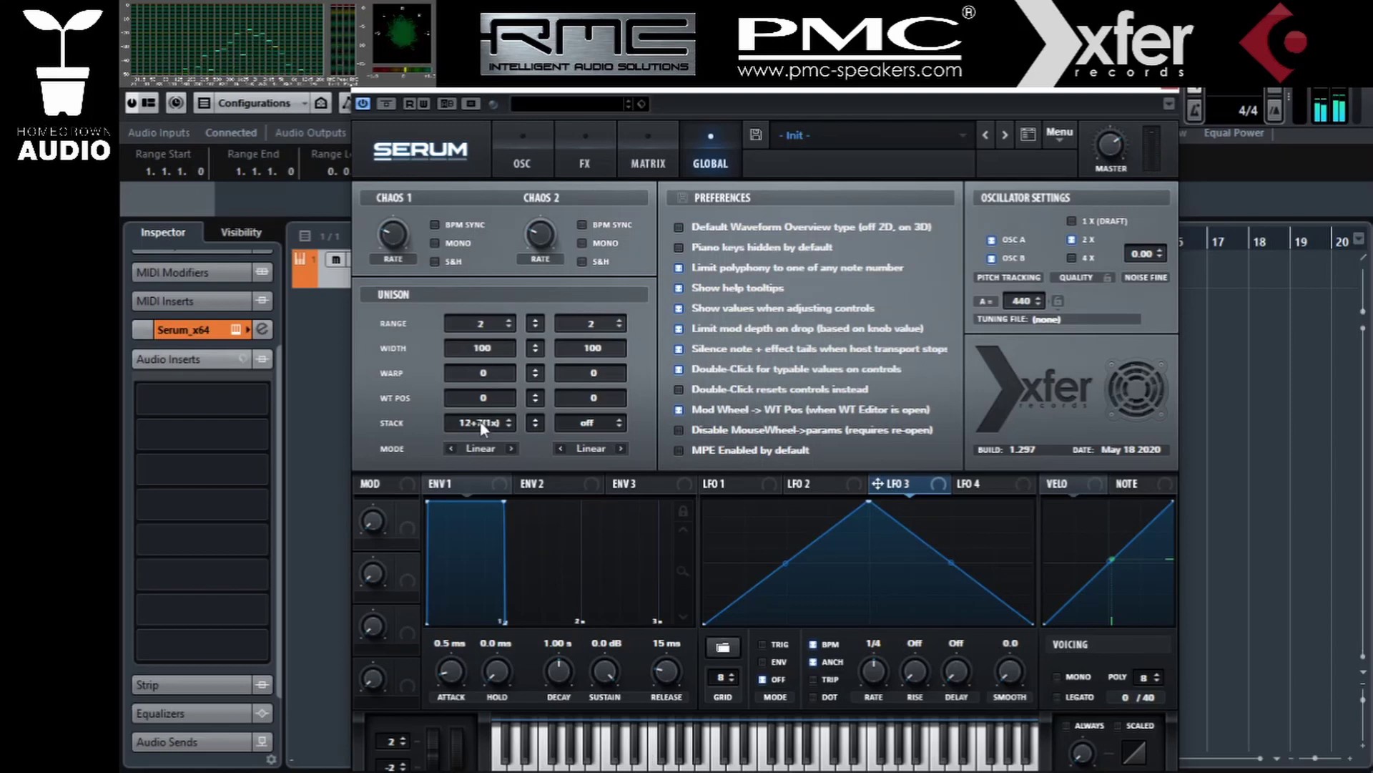
Audition the Center-12 unison stack on oscillator A with a test note, and turn the stack off
{"action": "left_click_drag", "start_coordinate": [487, 423], "coordinate": [488, 384]}
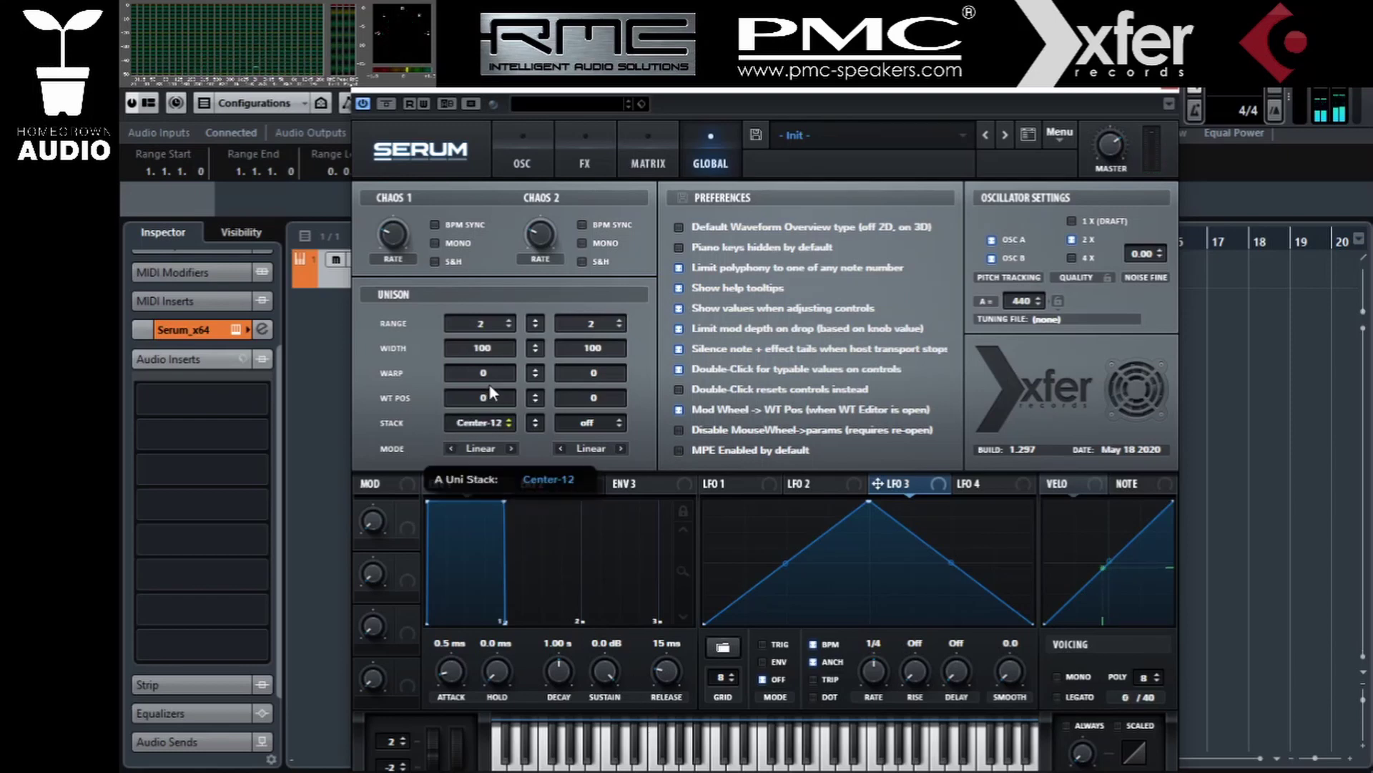
{"action": "left_click", "coordinate": [626, 762]}
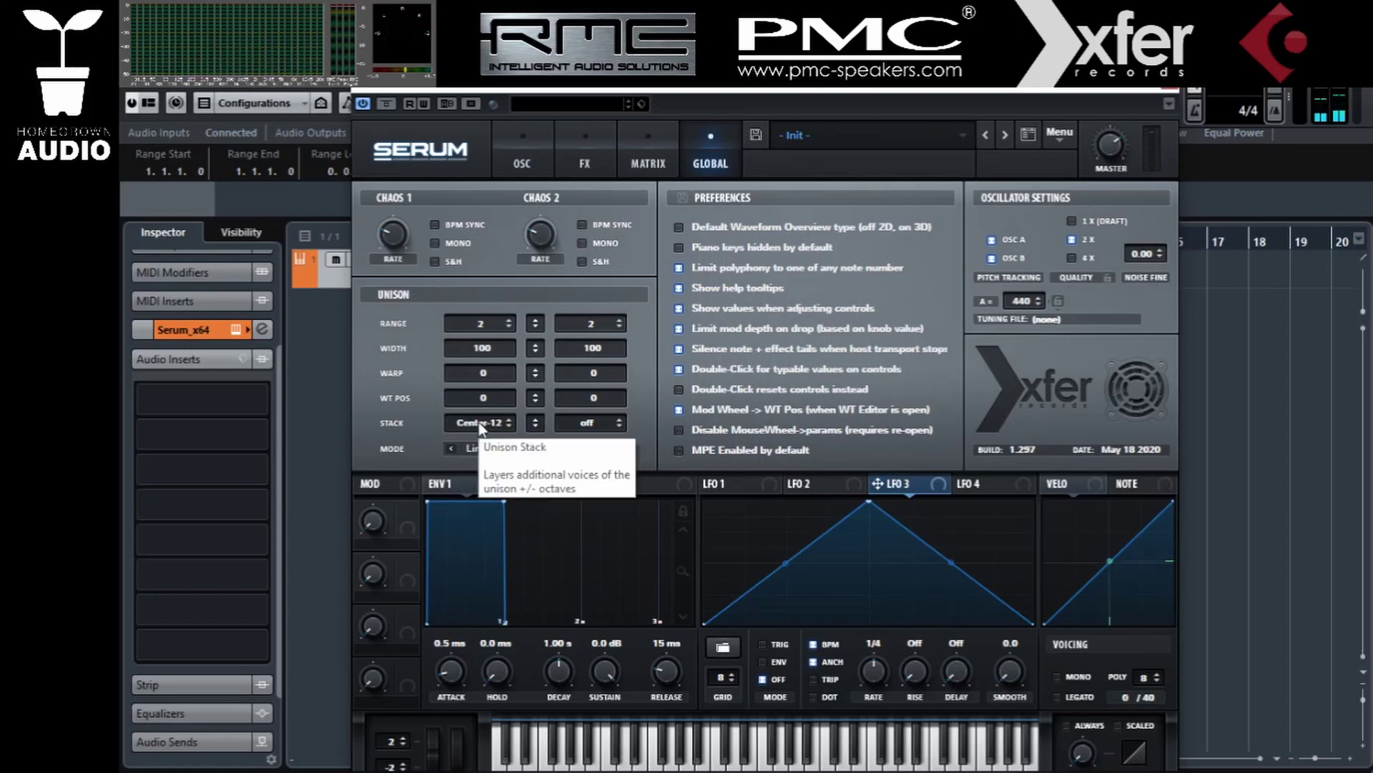
{"action": "left_click_drag", "start_coordinate": [478, 423], "coordinate": [512, 704]}
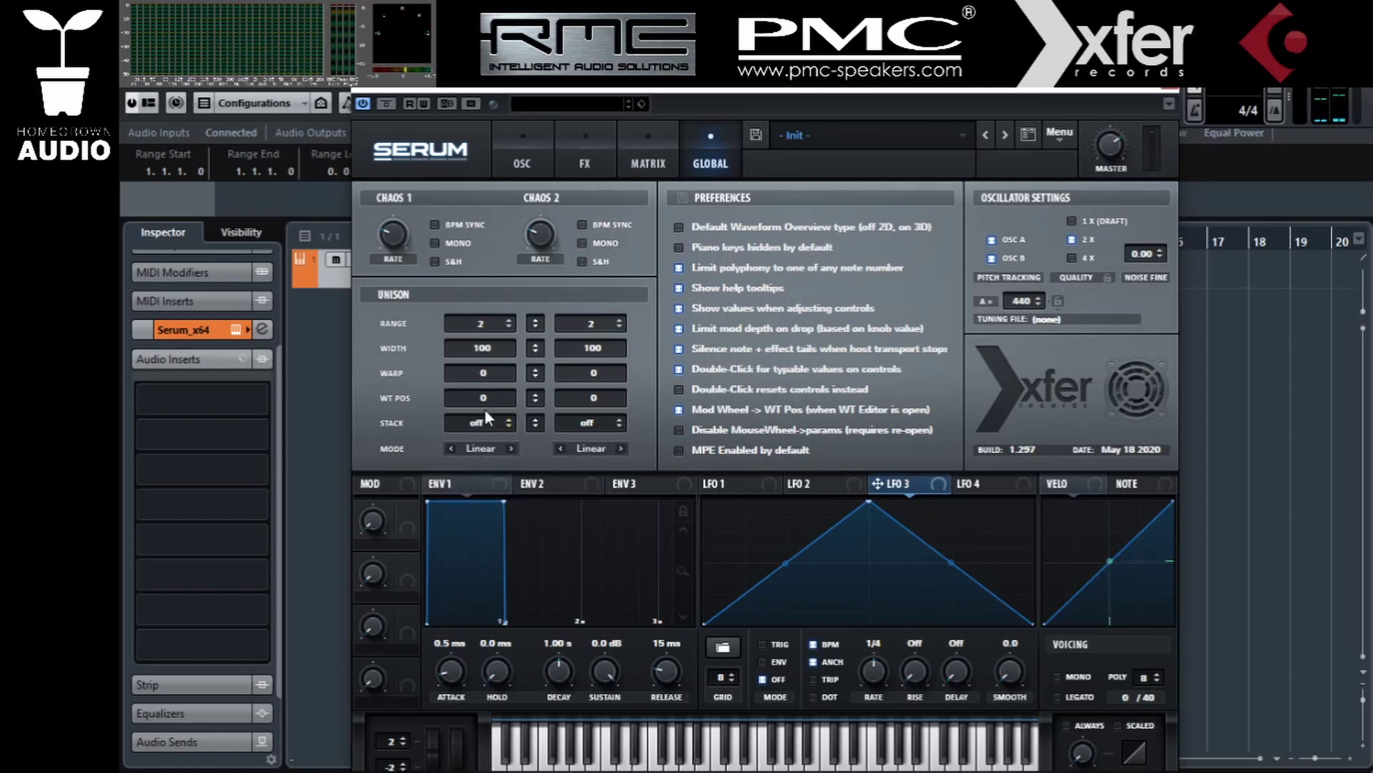
{"action": "left_click_drag", "start_coordinate": [485, 419], "coordinate": [468, 607]}
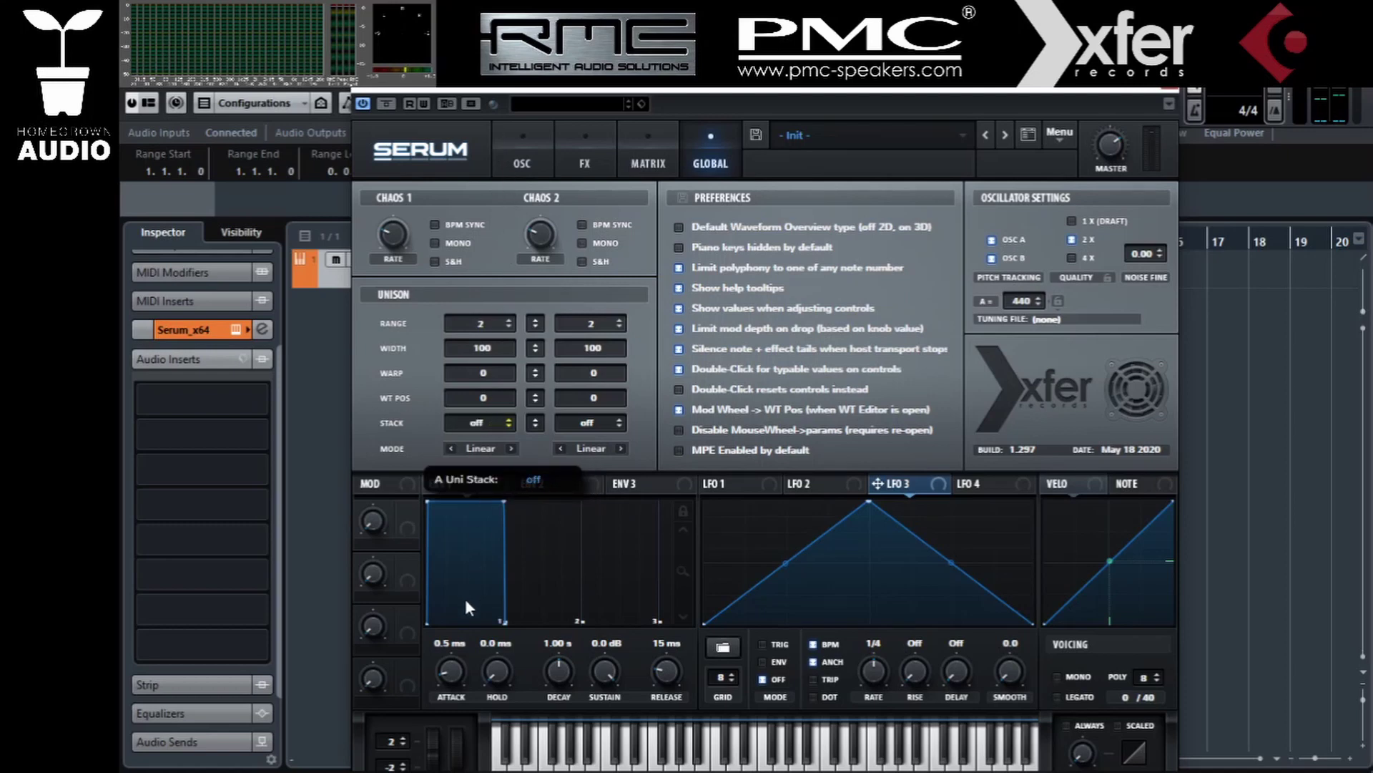
{"action": "left_click", "coordinate": [522, 159]}
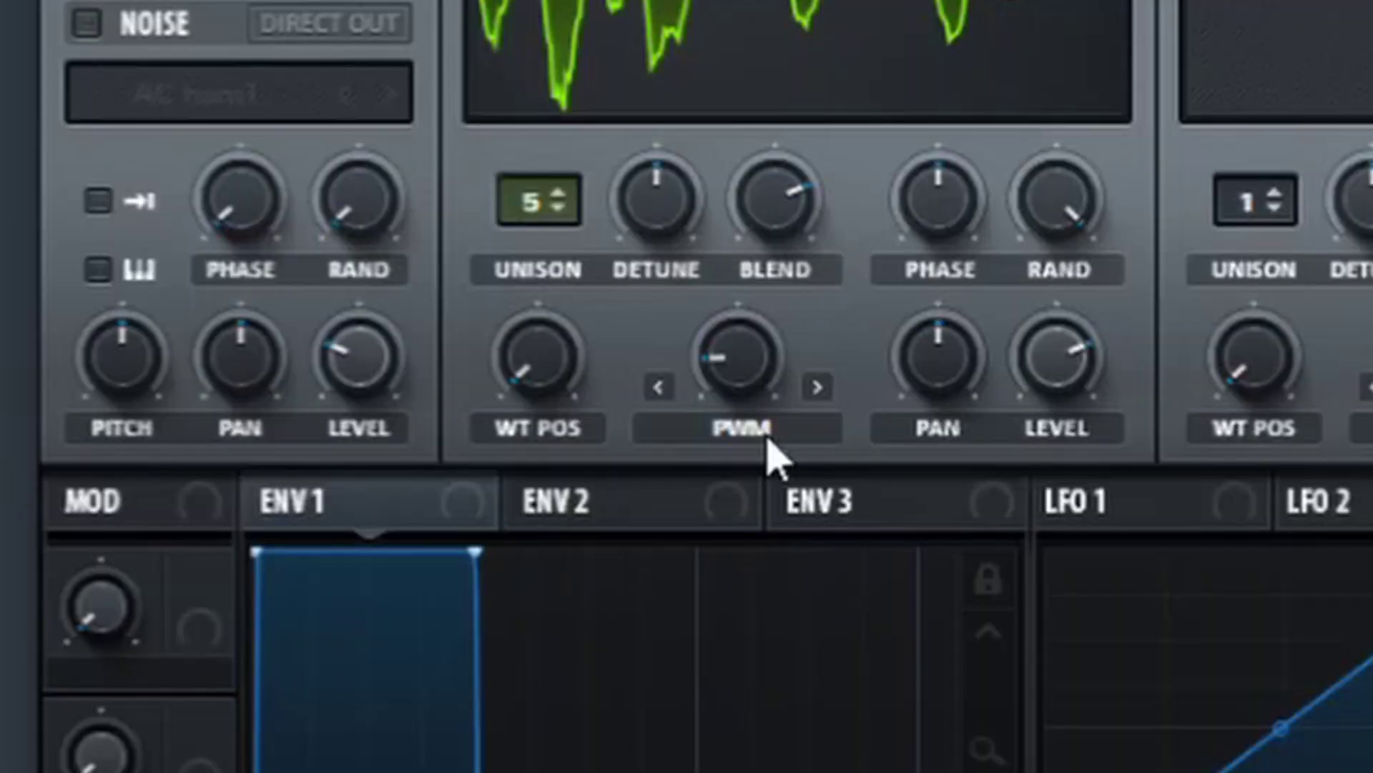
Set oscillator A's warp mode to Sync (Window Full) and turn the warp amount down to 1%
{"action": "left_click", "coordinate": [765, 436]}
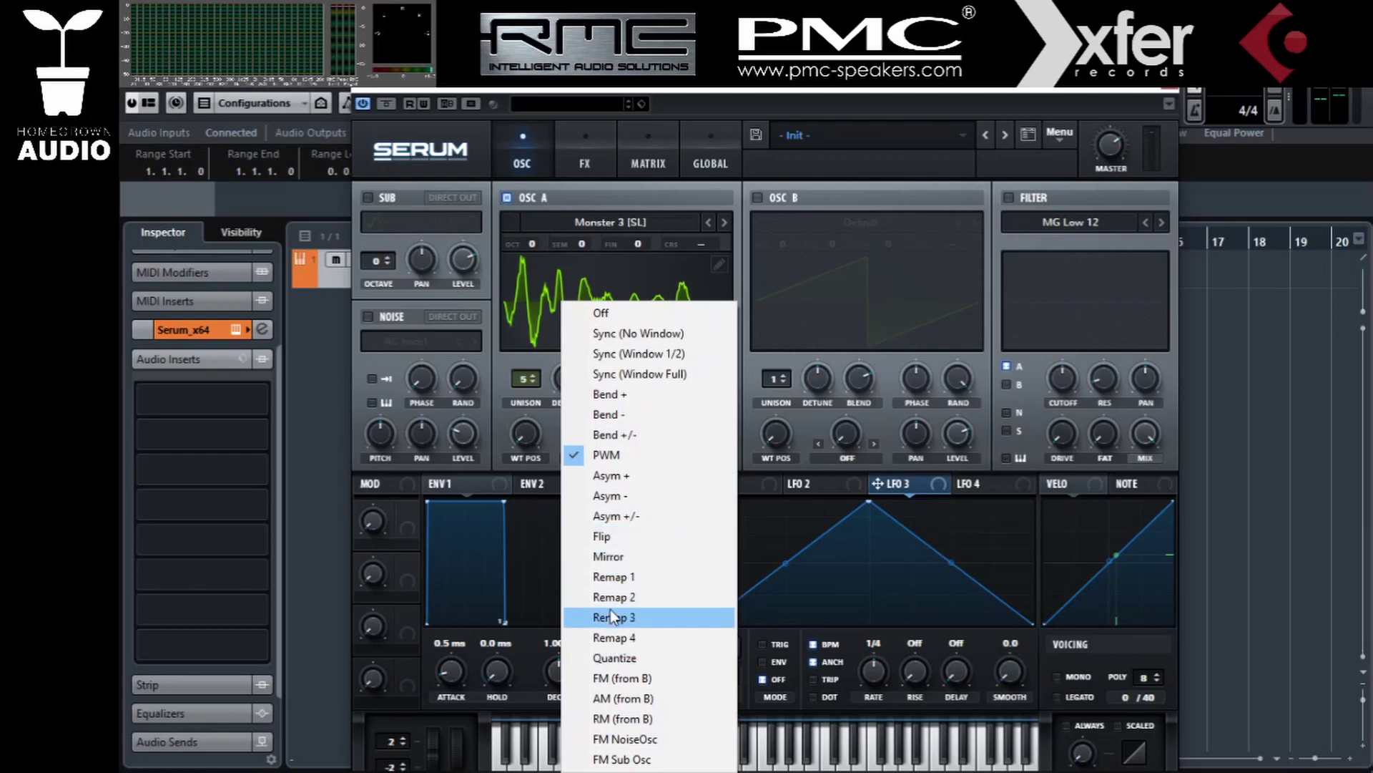
{"action": "left_click", "coordinate": [612, 370]}
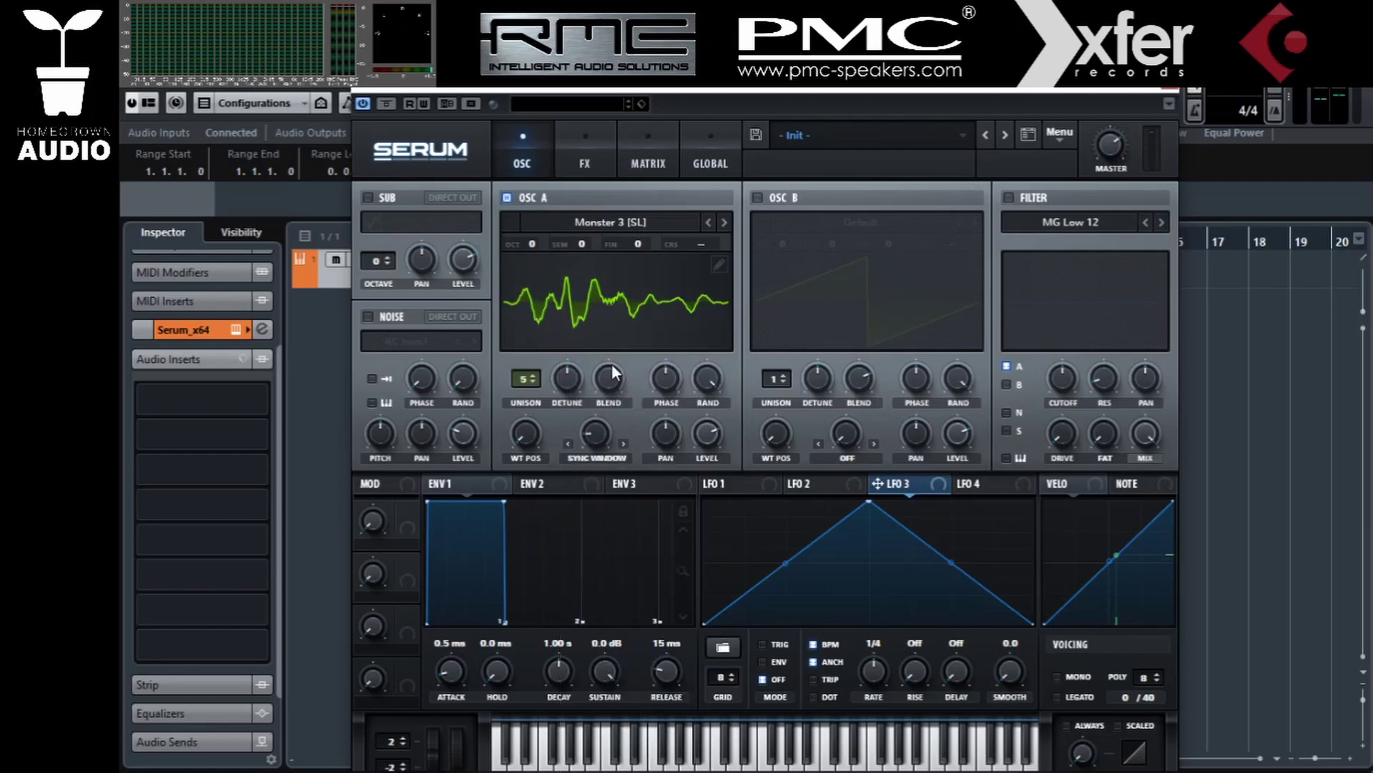
{"action": "left_click_drag", "start_coordinate": [591, 435], "coordinate": [599, 475]}
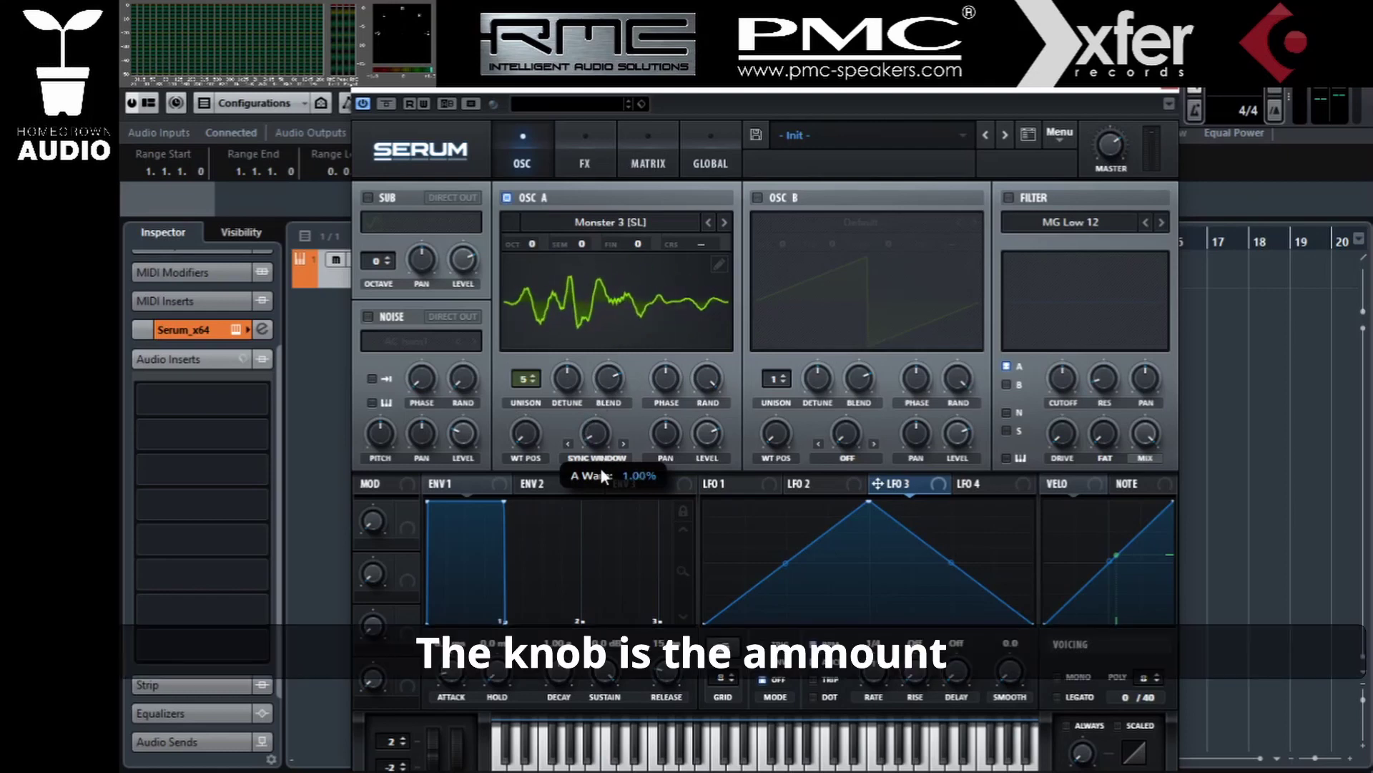
Set oscillator A's warp mode to Bend +/- and sweep the warp amount up and down
{"action": "left_click", "coordinate": [597, 458]}
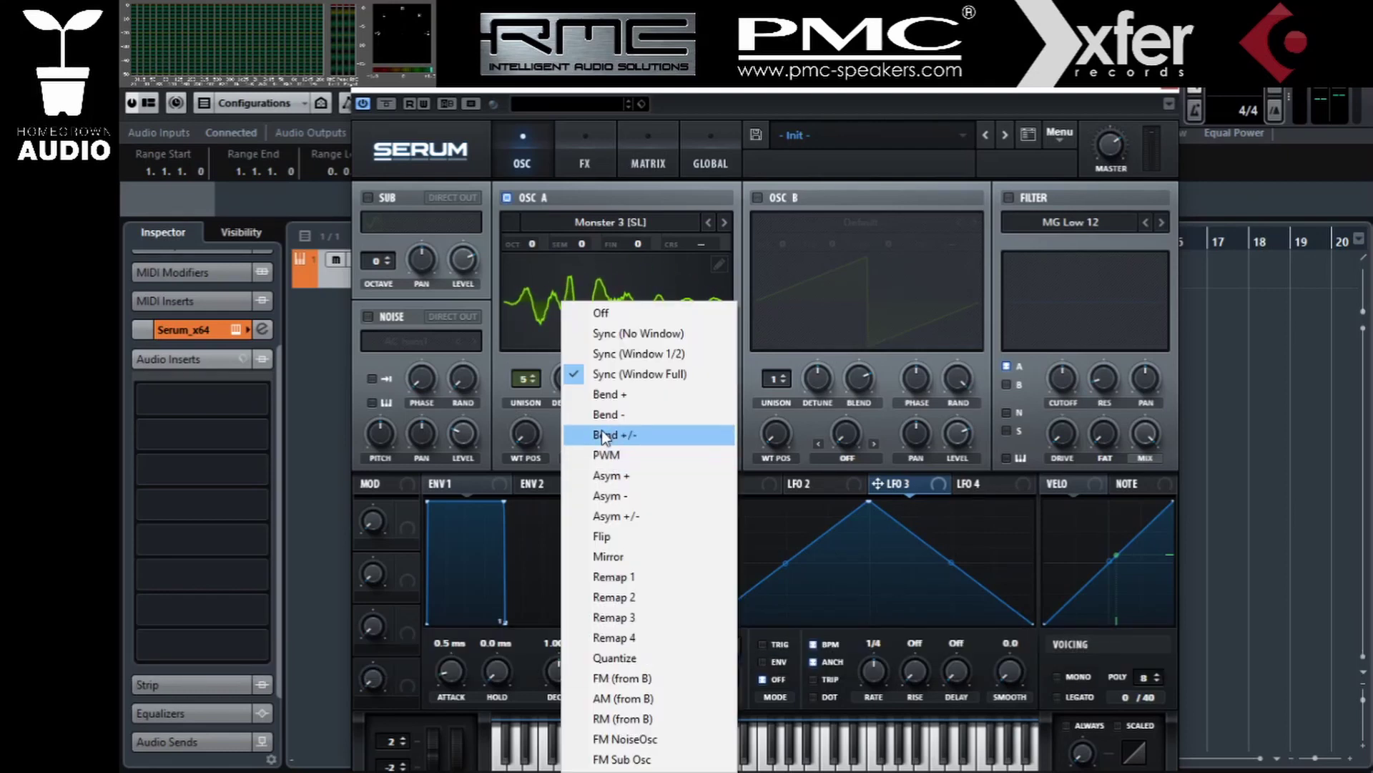
{"action": "left_click", "coordinate": [603, 435]}
{"action": "left_click_drag", "start_coordinate": [595, 433], "coordinate": [594, 345]}
{"action": "left_click_drag", "start_coordinate": [585, 367], "coordinate": [594, 428]}
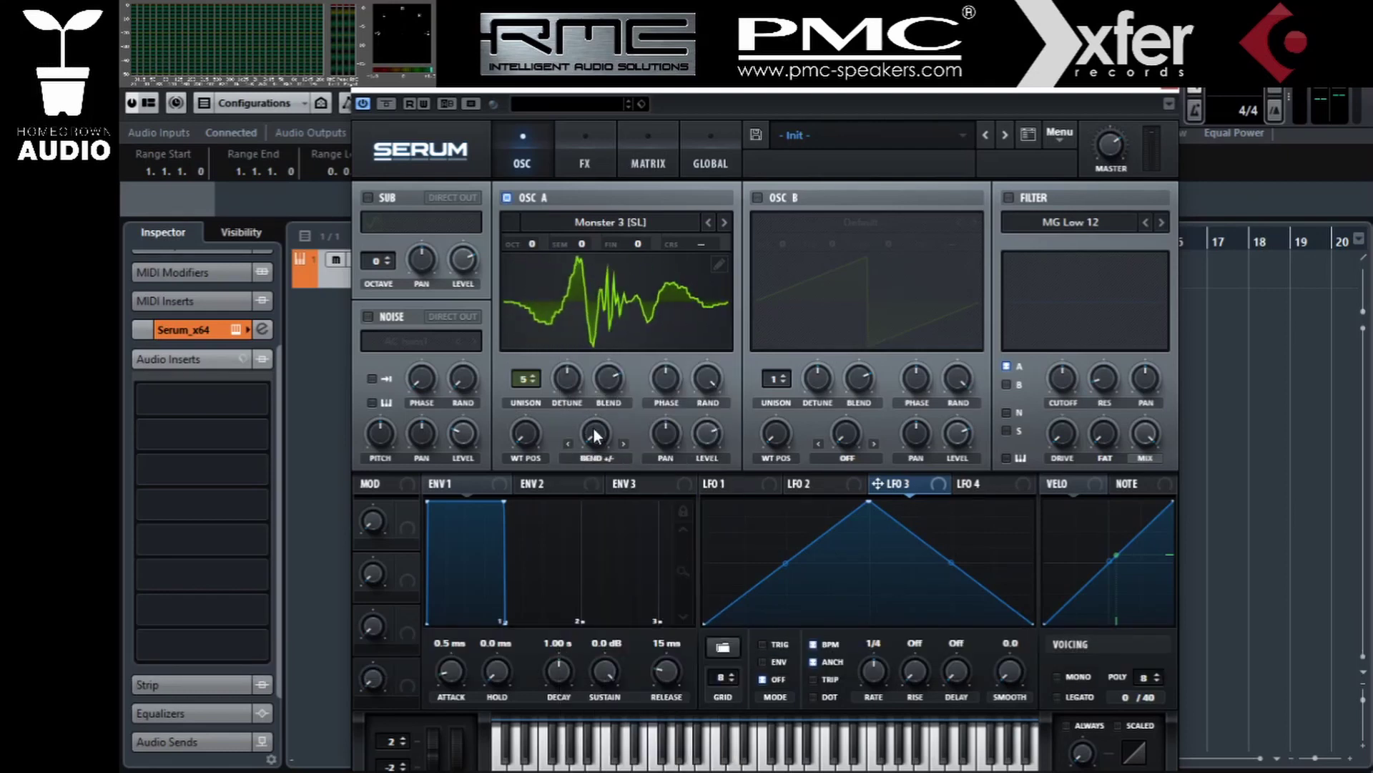
Set oscillator A's warp mode to FM Sub Osc with the sub oscillator enabled, and adjust the warp amount while playing test notes
{"action": "left_click", "coordinate": [608, 457]}
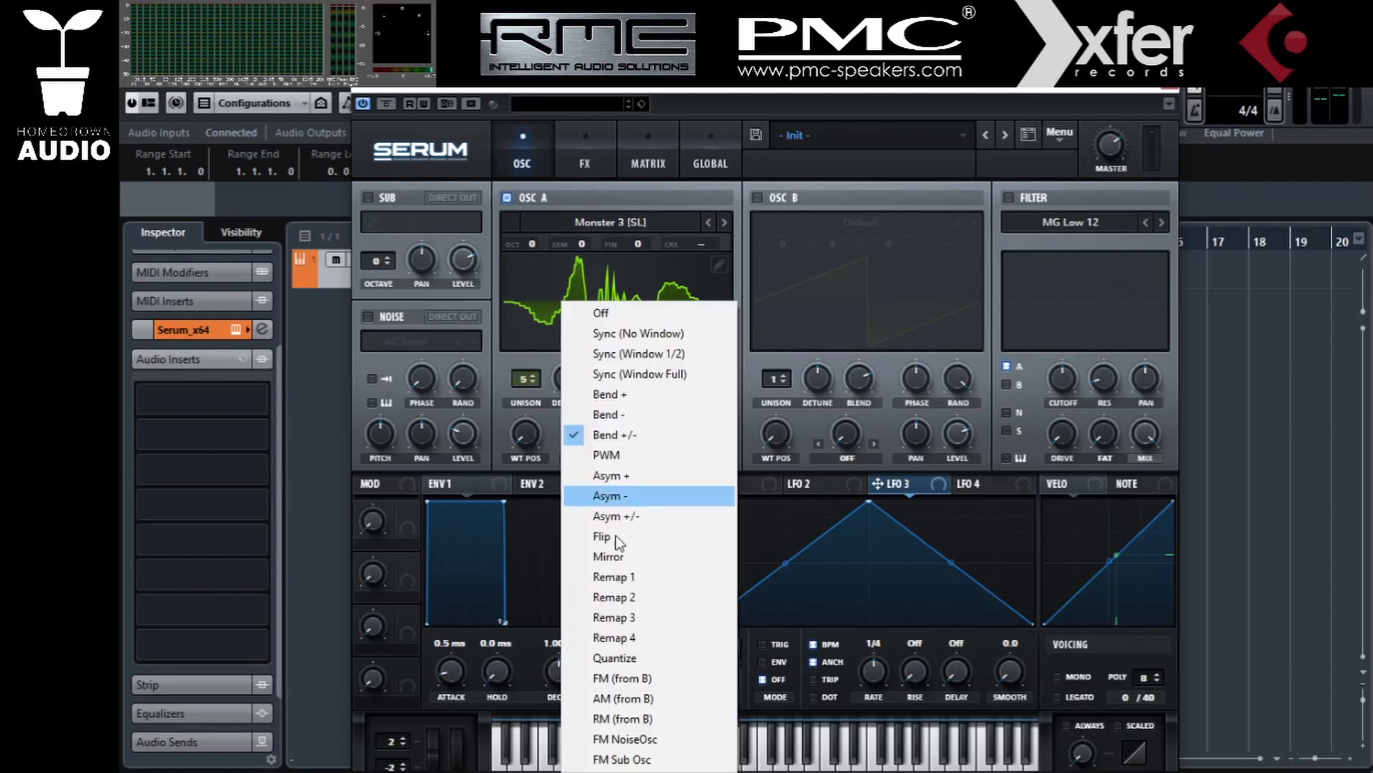
{"action": "left_click", "coordinate": [622, 759]}
{"action": "left_click", "coordinate": [367, 196]}
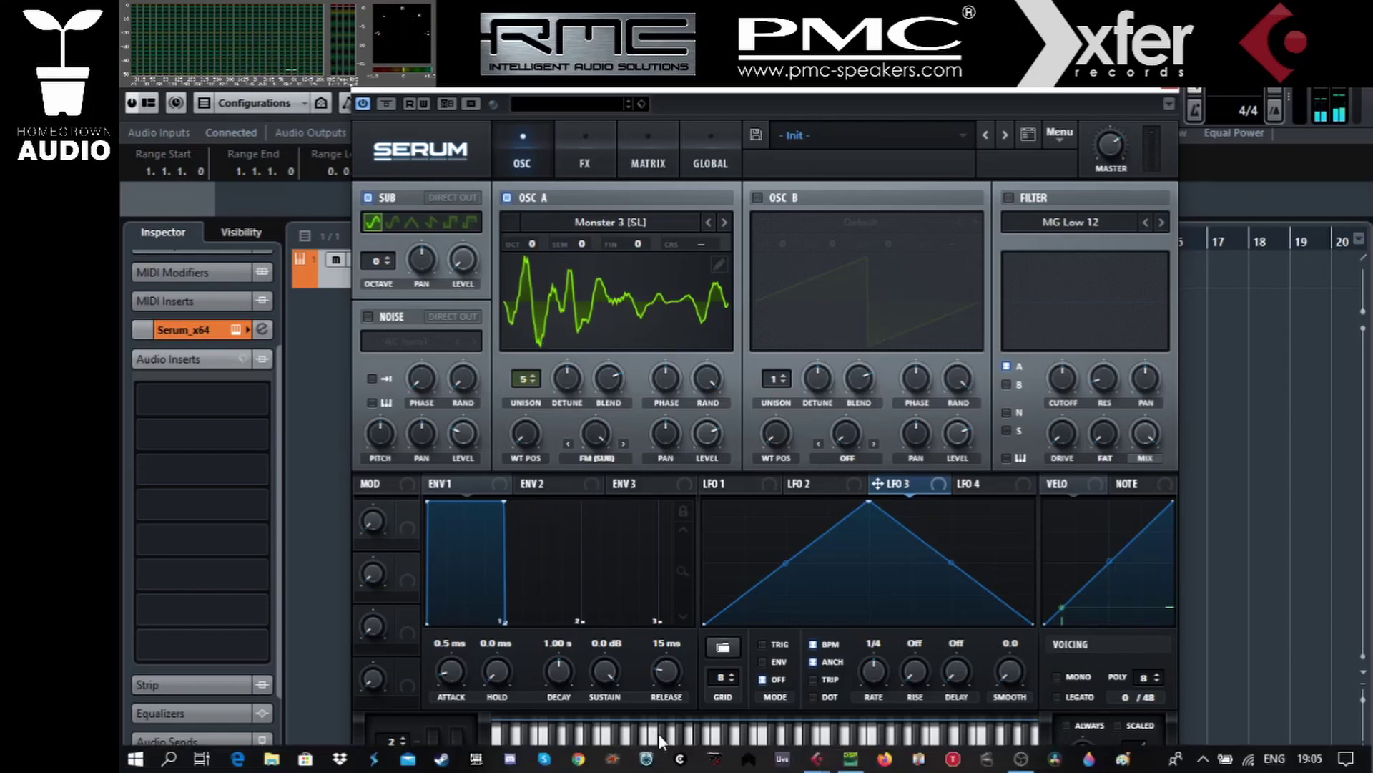
{"action": "left_click_drag", "start_coordinate": [608, 433], "coordinate": [621, 569]}
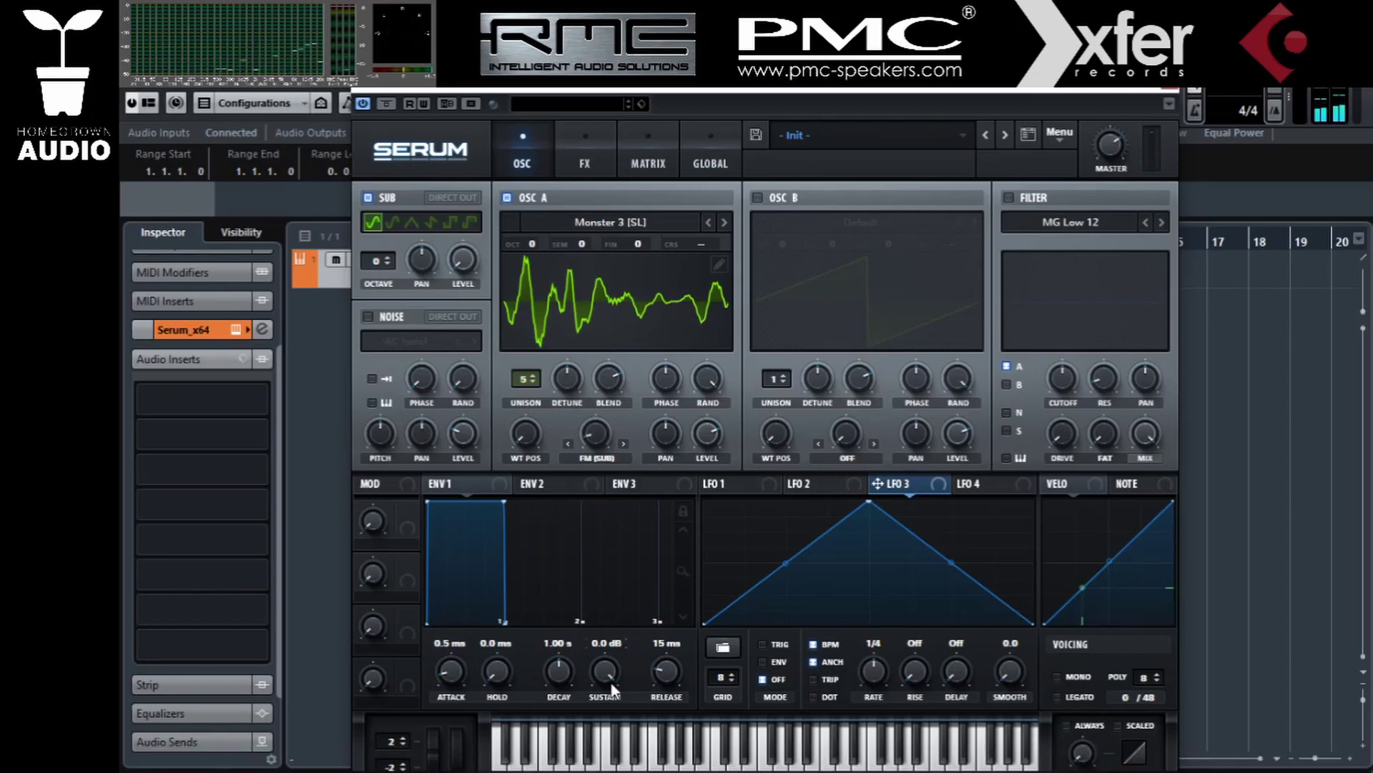
{"action": "left_click", "coordinate": [626, 753]}
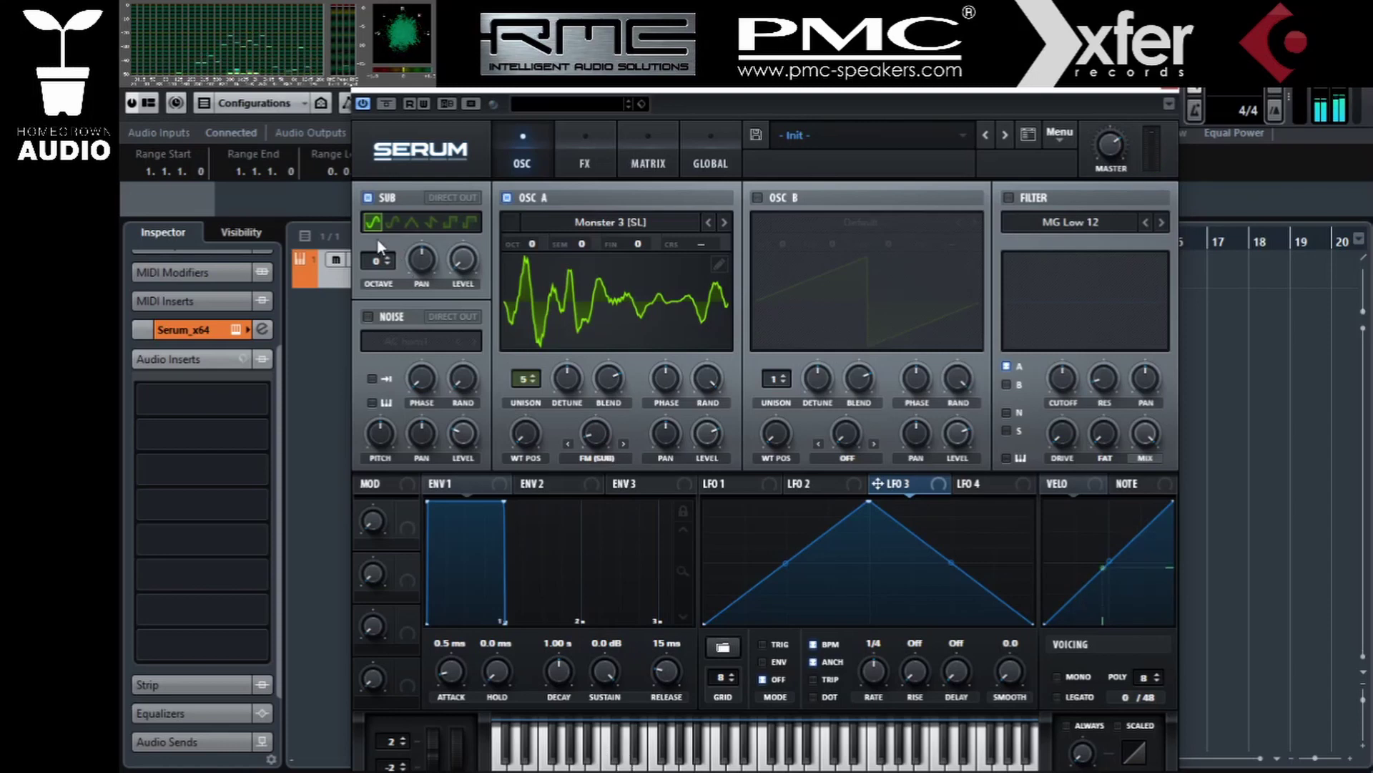
Set the sub oscillator's octave to -3 and play a test note
{"action": "left_click_drag", "start_coordinate": [377, 261], "coordinate": [380, 290]}
{"action": "left_click", "coordinate": [650, 748]}
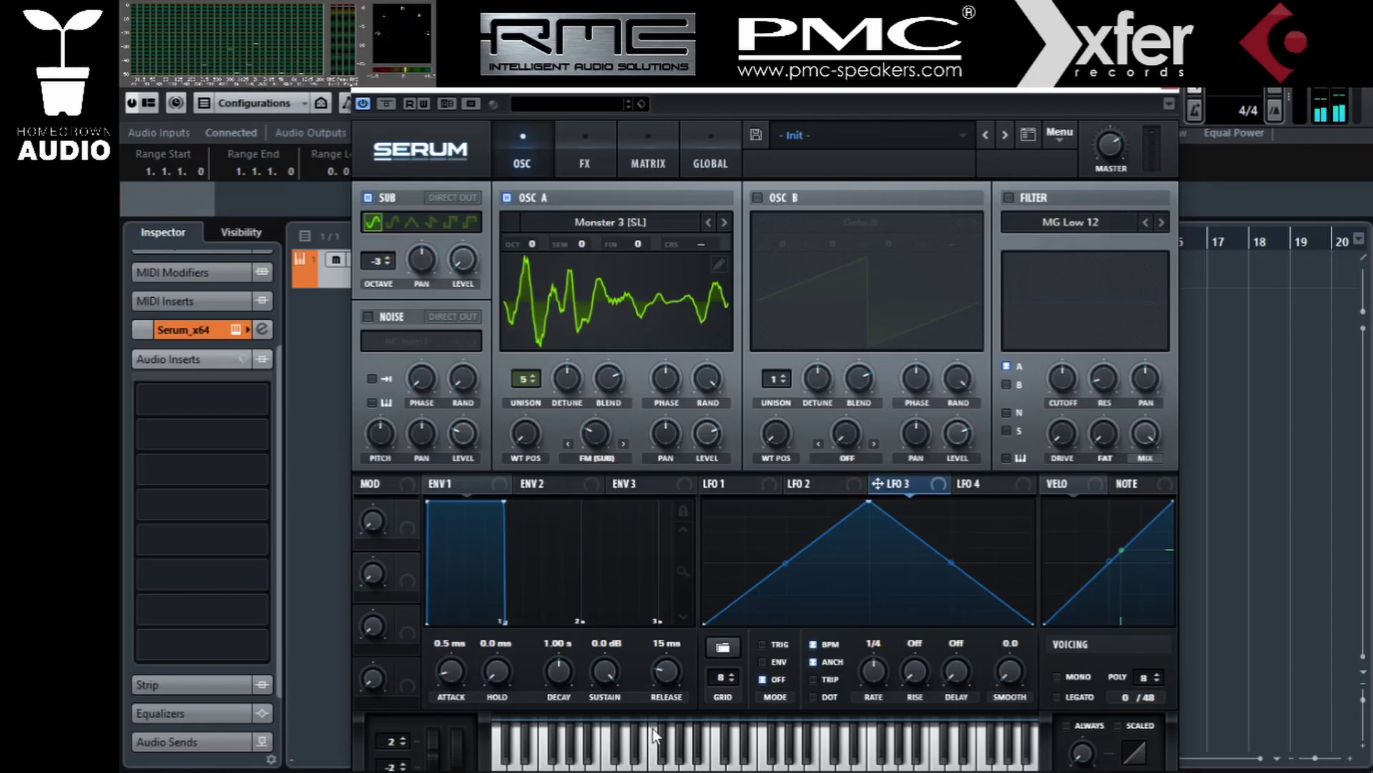
Play test notes on the keyboard to hear oscillator A's FM from the sub oscillator
{"action": "left_click", "coordinate": [652, 757]}
{"action": "mouse_move", "coordinate": [650, 752]}
{"action": "left_mouse_down"}
{"action": "mouse_move", "coordinate": [692, 740]}
{"action": "mouse_move", "coordinate": [901, 745]}
{"action": "mouse_move", "coordinate": [560, 731]}
{"action": "left_mouse_up"}
{"action": "left_click", "coordinate": [607, 148]}
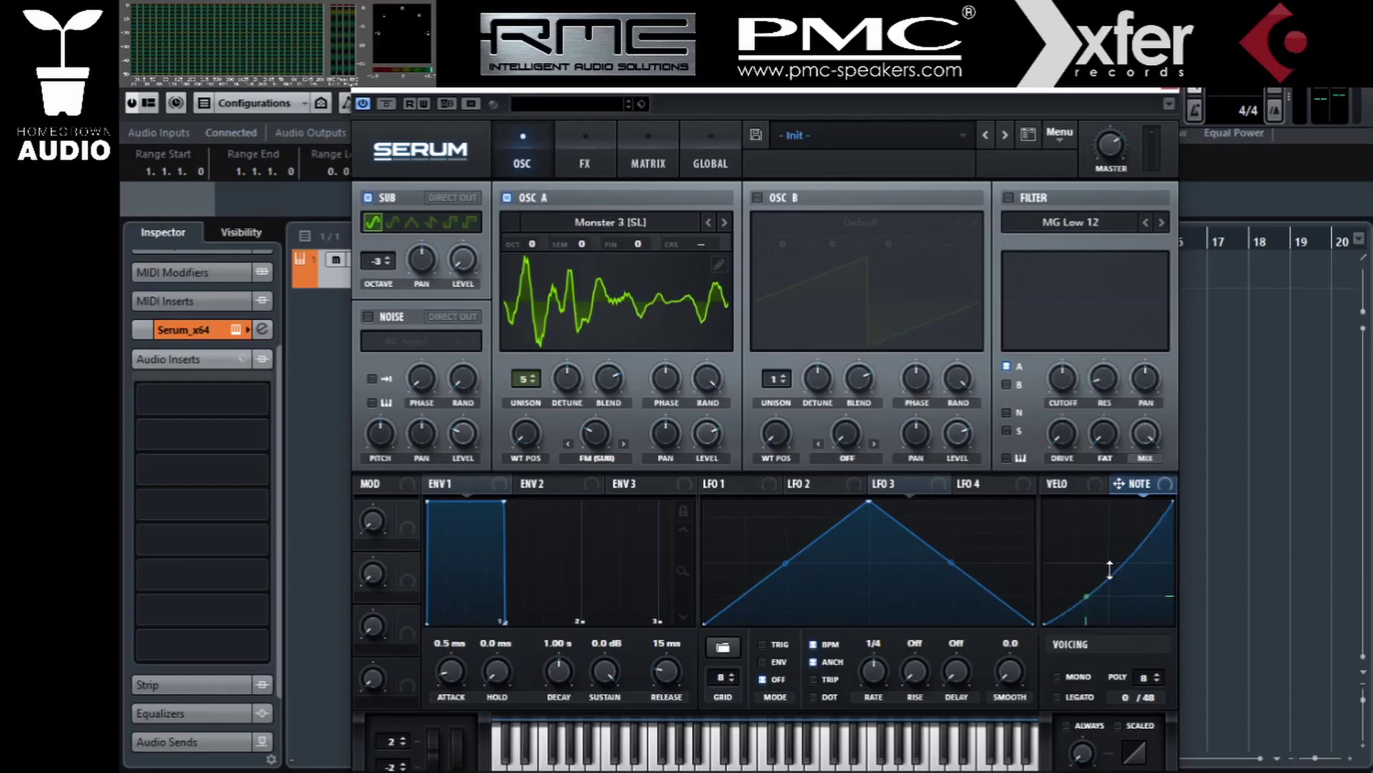
Reshape the Note modulation curve into a steep step near its middle, low for the lower notes and high for the upper notes
{"action": "left_click_drag", "start_coordinate": [1118, 576], "coordinate": [1093, 572]}
{"action": "double_click", "coordinate": [1103, 595]}
{"action": "left_click_drag", "start_coordinate": [1102, 598], "coordinate": [1108, 614]}
{"action": "double_click", "coordinate": [1136, 558]}
{"action": "left_click_drag", "start_coordinate": [1136, 558], "coordinate": [1140, 512]}
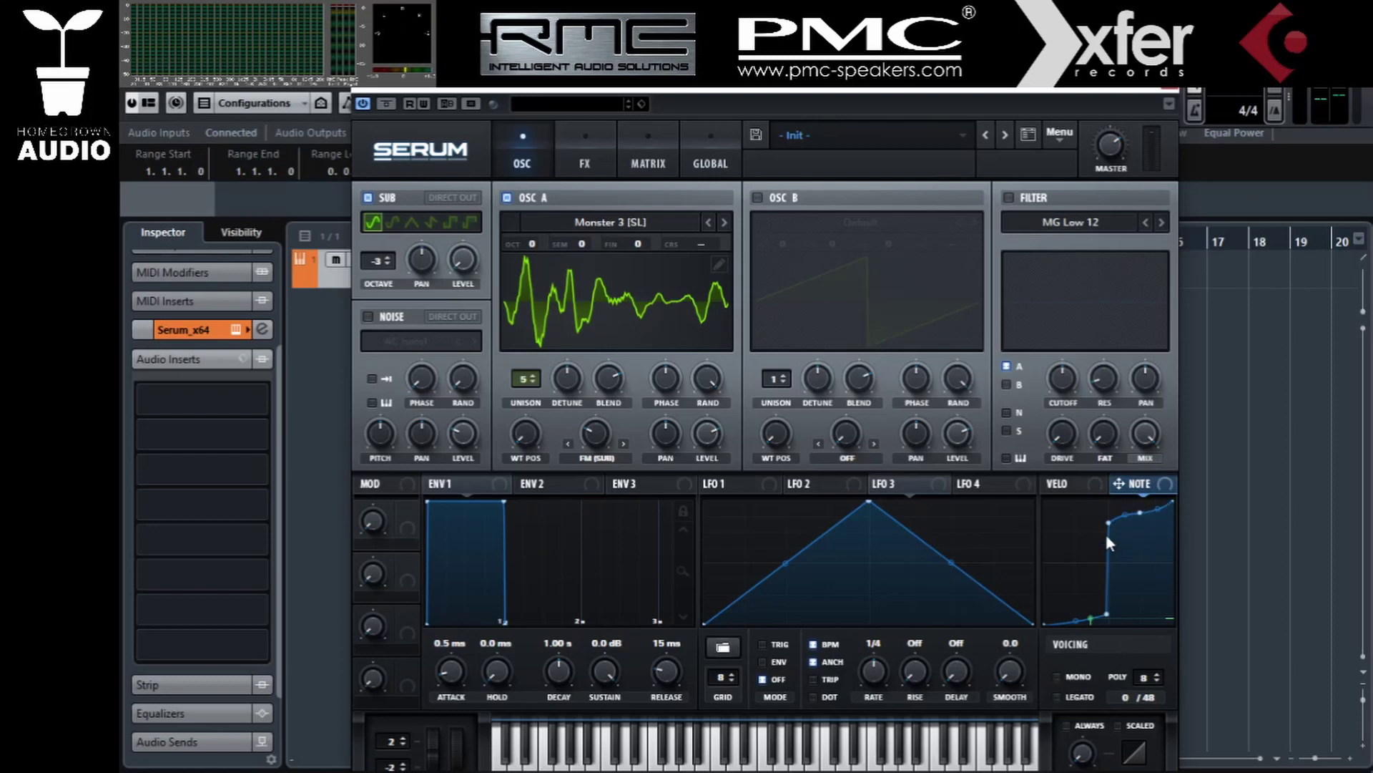
Assign Note modulation to oscillator A's warp, set its amount to 14 and play low and high test notes
{"action": "left_click_drag", "start_coordinate": [1165, 489], "coordinate": [616, 445]}
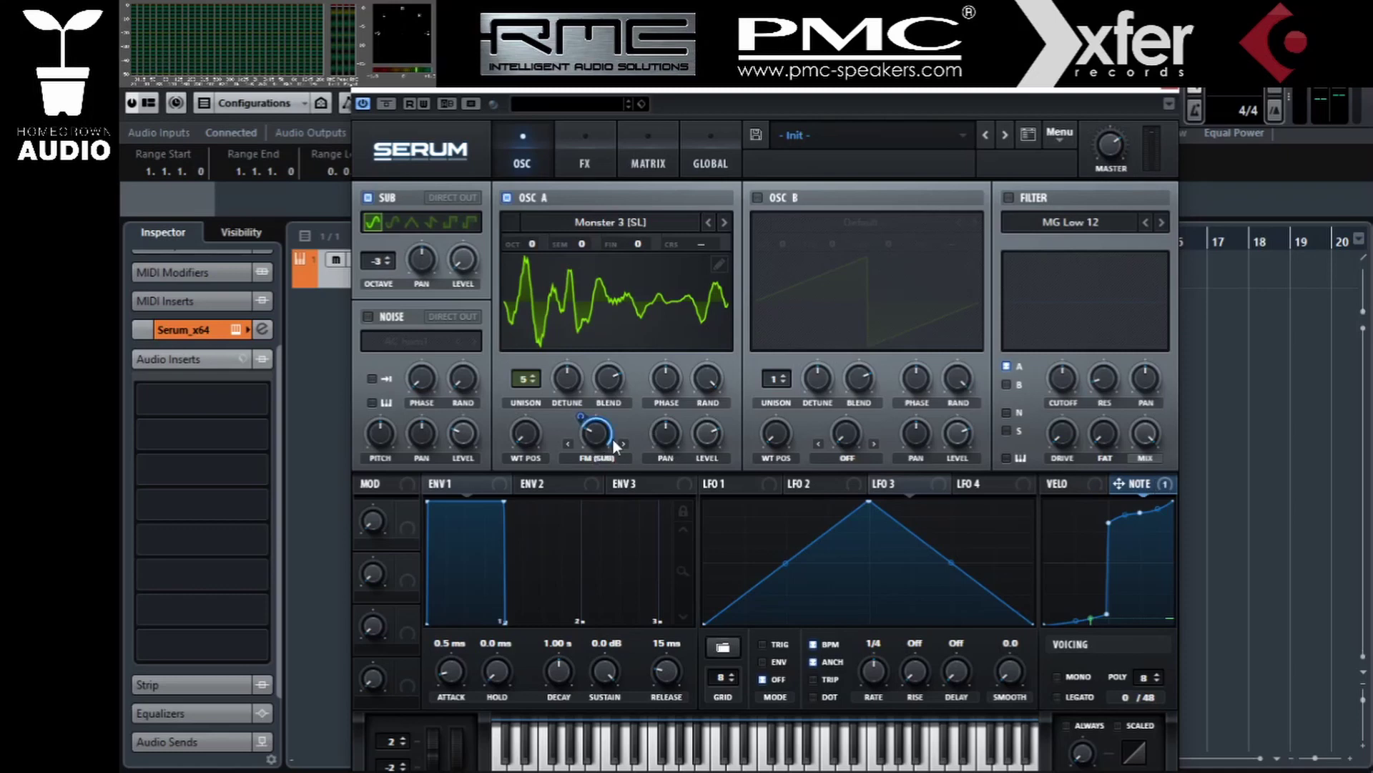
{"action": "left_click", "coordinate": [600, 760]}
{"action": "left_click", "coordinate": [975, 758]}
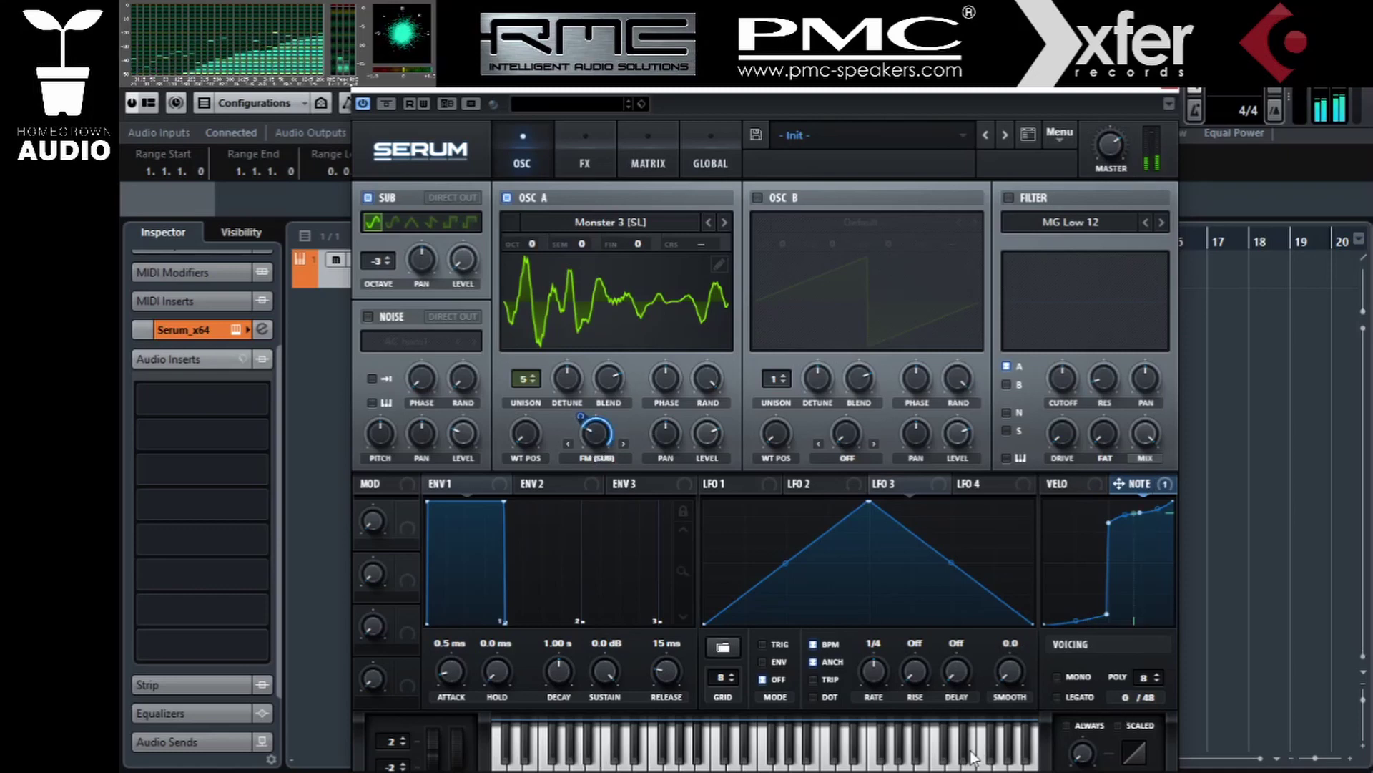
{"action": "left_click_drag", "start_coordinate": [598, 411], "coordinate": [591, 486]}
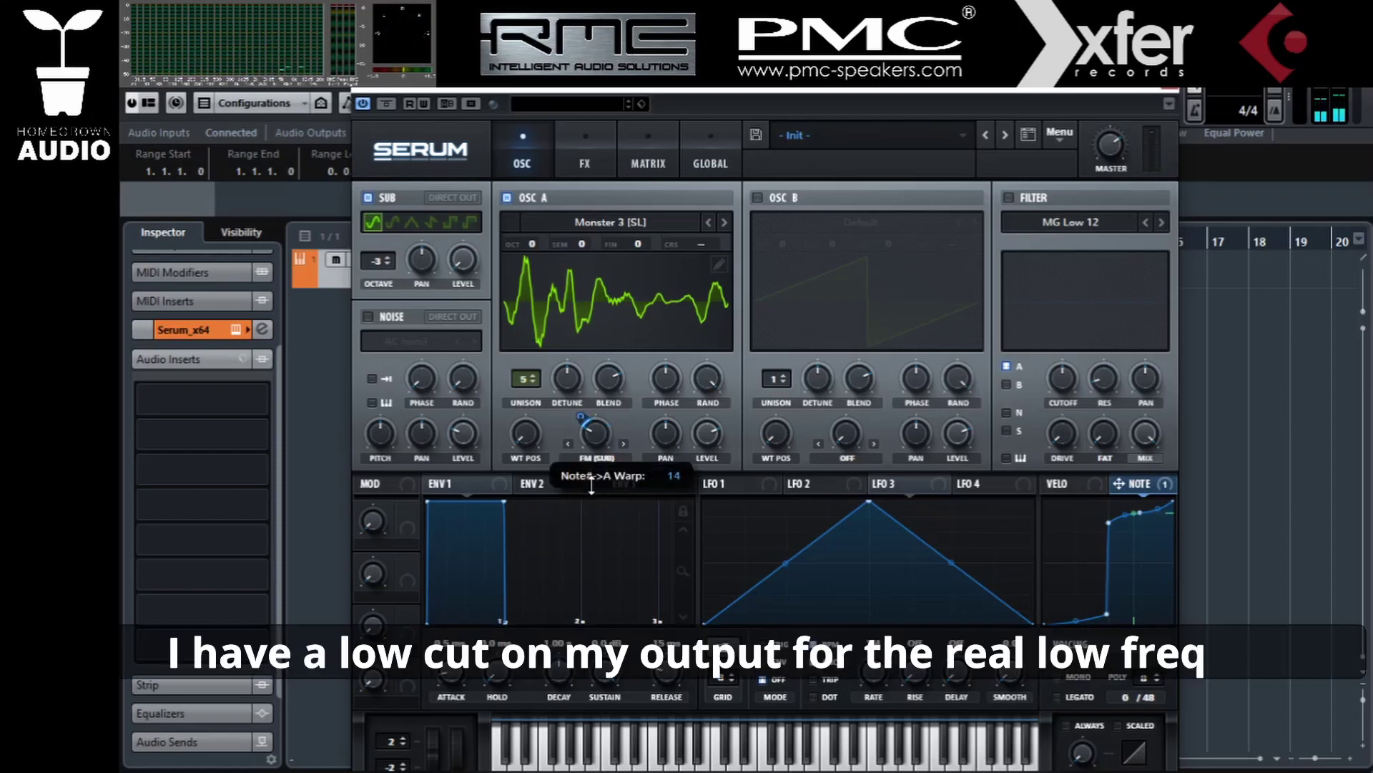
{"action": "mouse_move", "coordinate": [571, 728]}
{"action": "left_mouse_down"}
{"action": "mouse_move", "coordinate": [732, 749]}
{"action": "mouse_move", "coordinate": [787, 747]}
{"action": "mouse_move", "coordinate": [573, 722]}
{"action": "mouse_move", "coordinate": [791, 733]}
{"action": "left_mouse_up"}
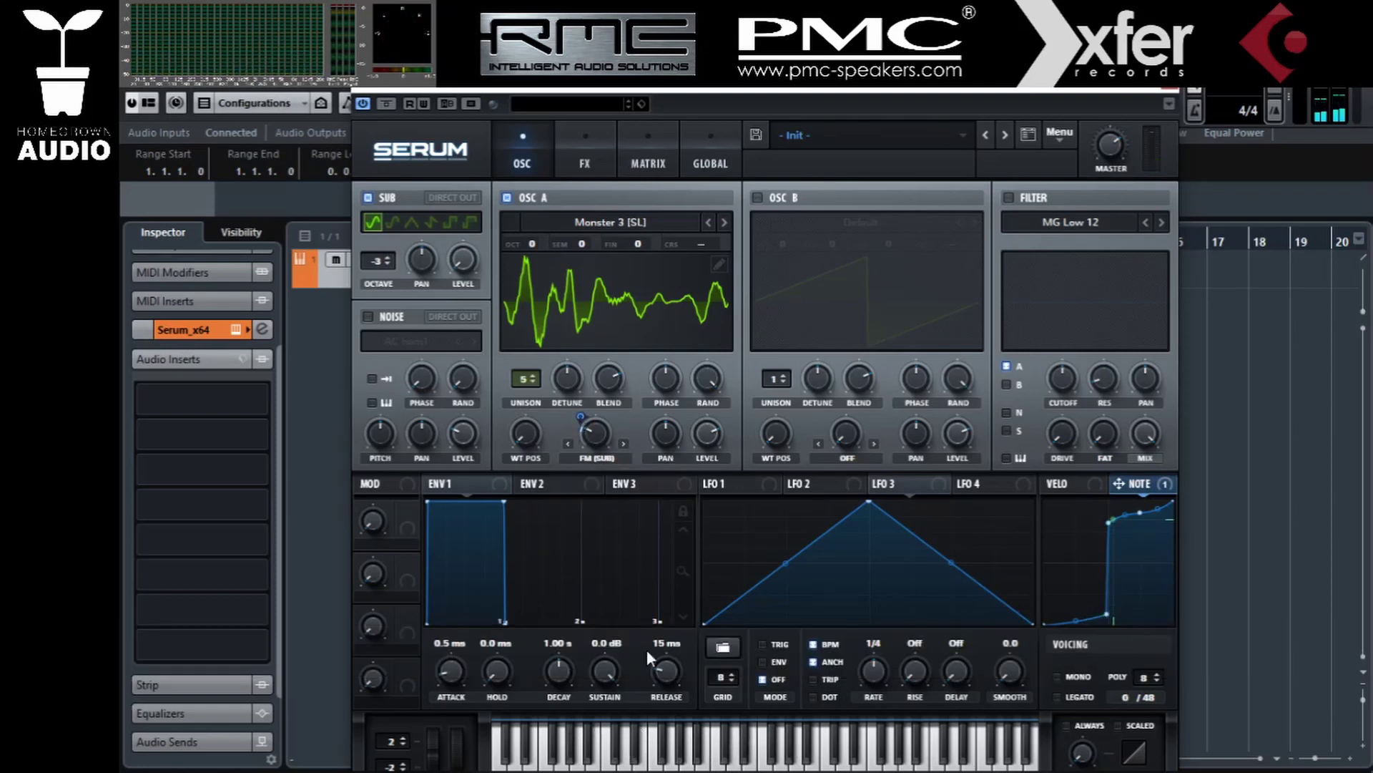
Check the Velocity curve and the modulation matrix routing, and return to the oscillator view
{"action": "left_click", "coordinate": [1066, 485]}
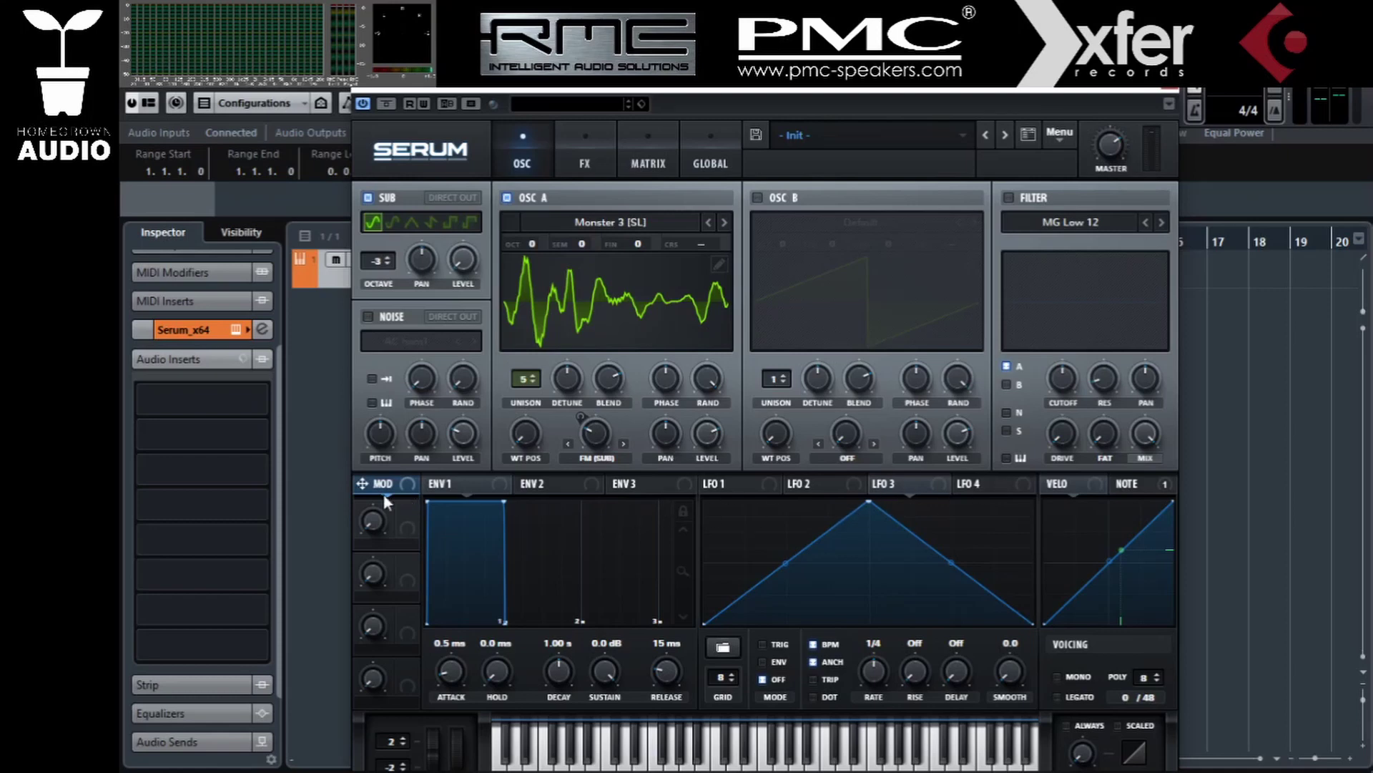
{"action": "left_click", "coordinate": [654, 153]}
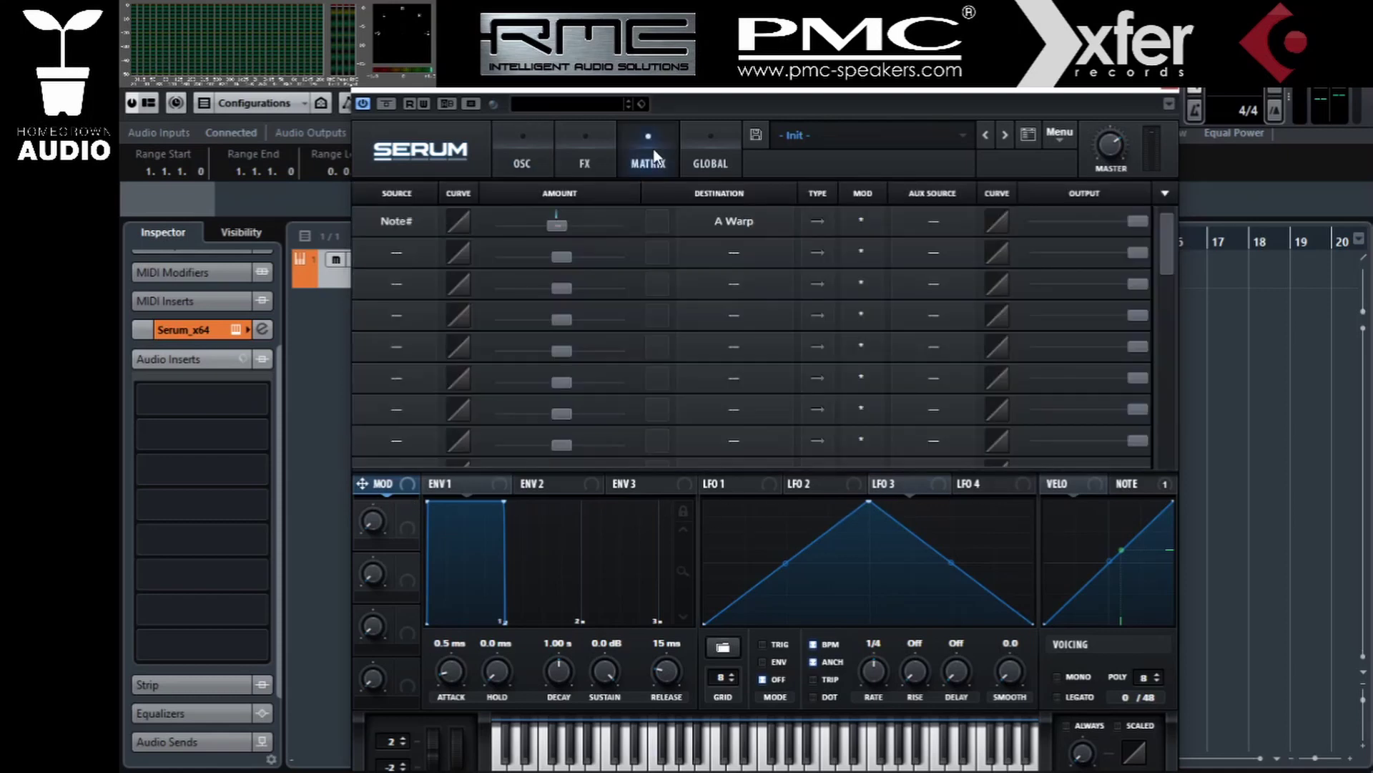
{"action": "left_click", "coordinate": [521, 148]}
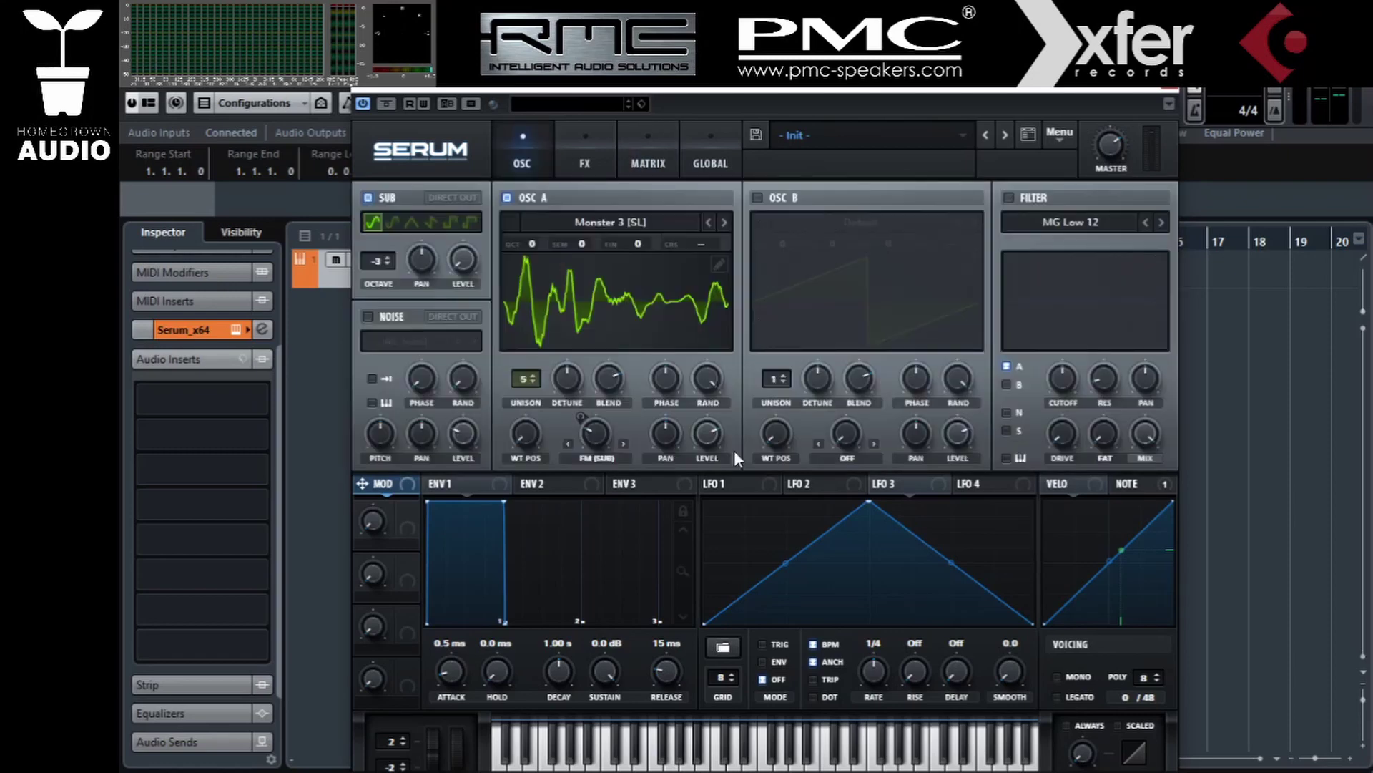
Enable the MG Low 12 filter with sources A, B, N and S and key tracking on, and play test notes
{"action": "left_click", "coordinate": [1009, 198]}
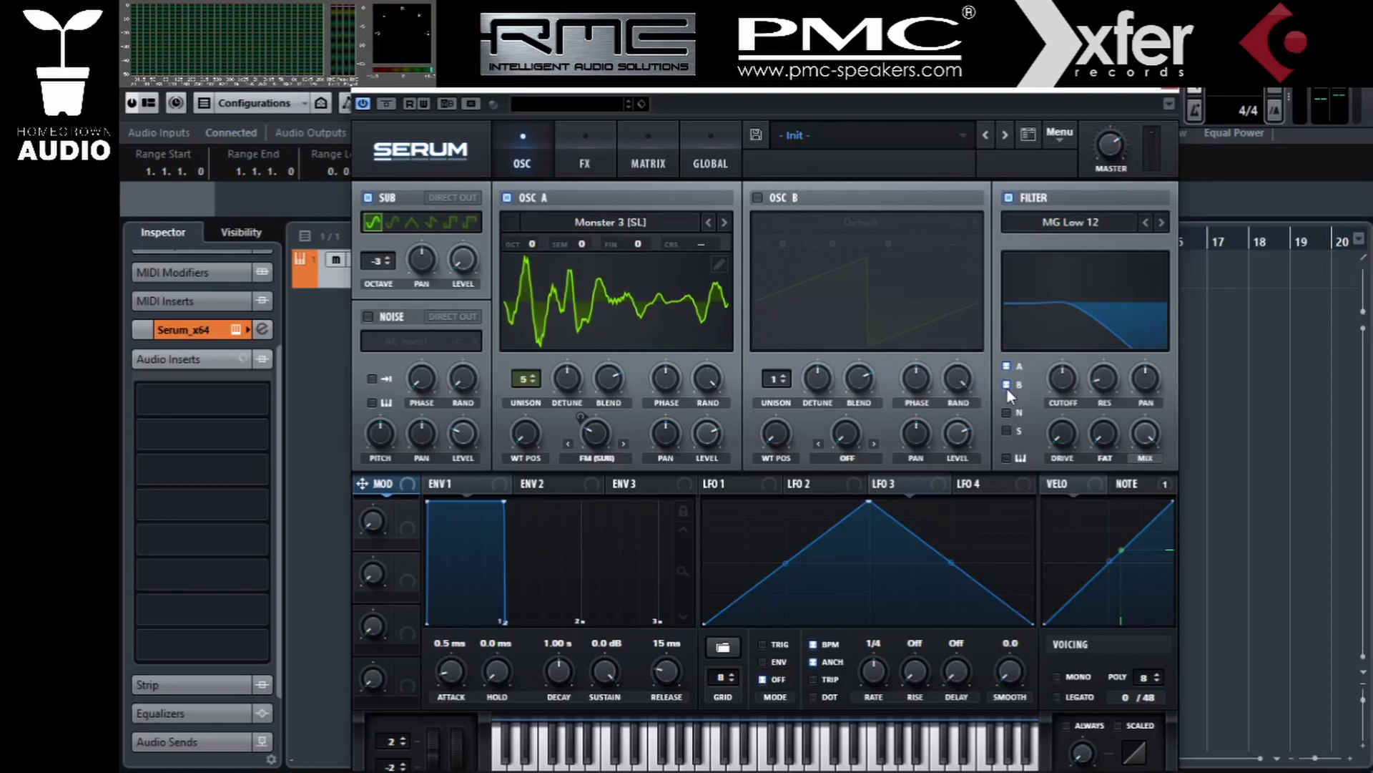
{"action": "left_click", "coordinate": [1007, 458]}
{"action": "mouse_move", "coordinate": [951, 753]}
{"action": "left_mouse_down"}
{"action": "mouse_move", "coordinate": [803, 756]}
{"action": "mouse_move", "coordinate": [652, 741]}
{"action": "mouse_move", "coordinate": [1028, 744]}
{"action": "left_mouse_up"}
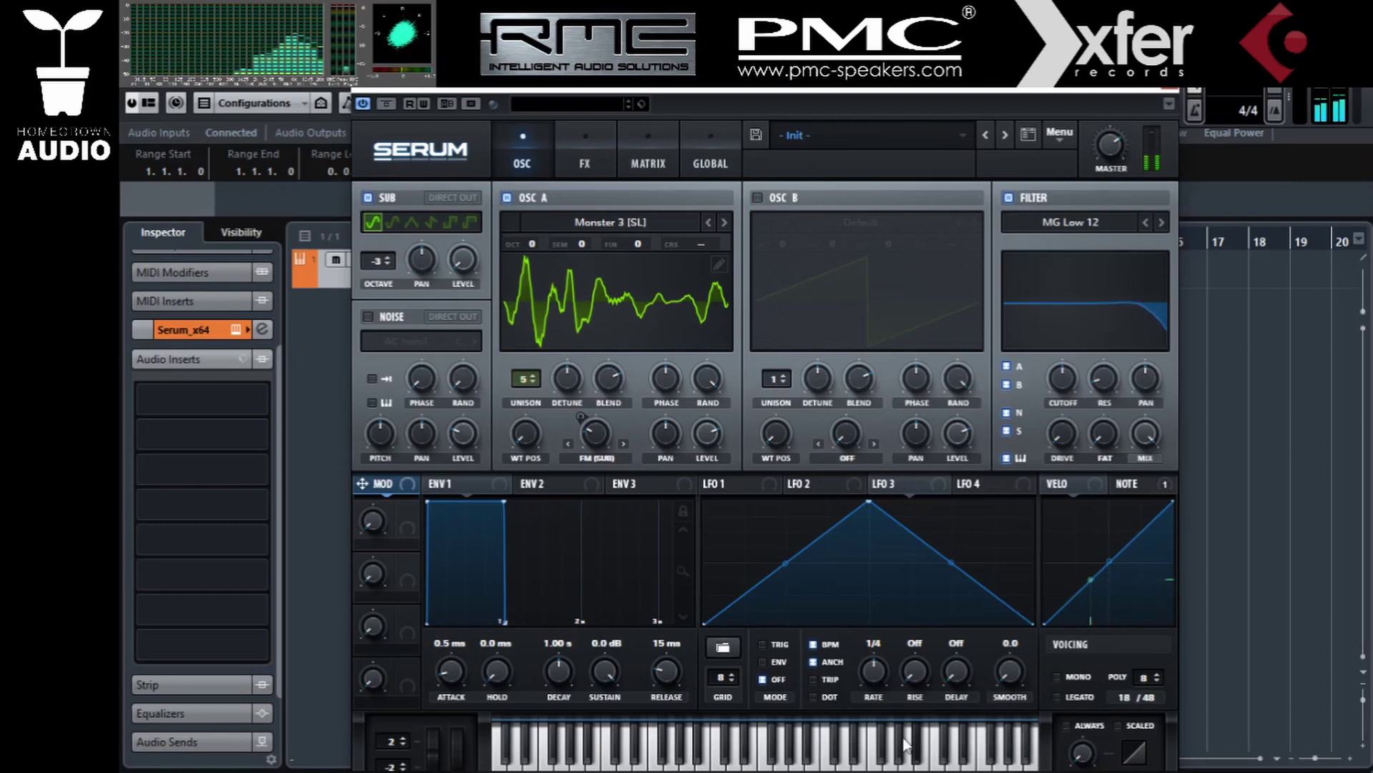
{"action": "left_click", "coordinate": [972, 749]}
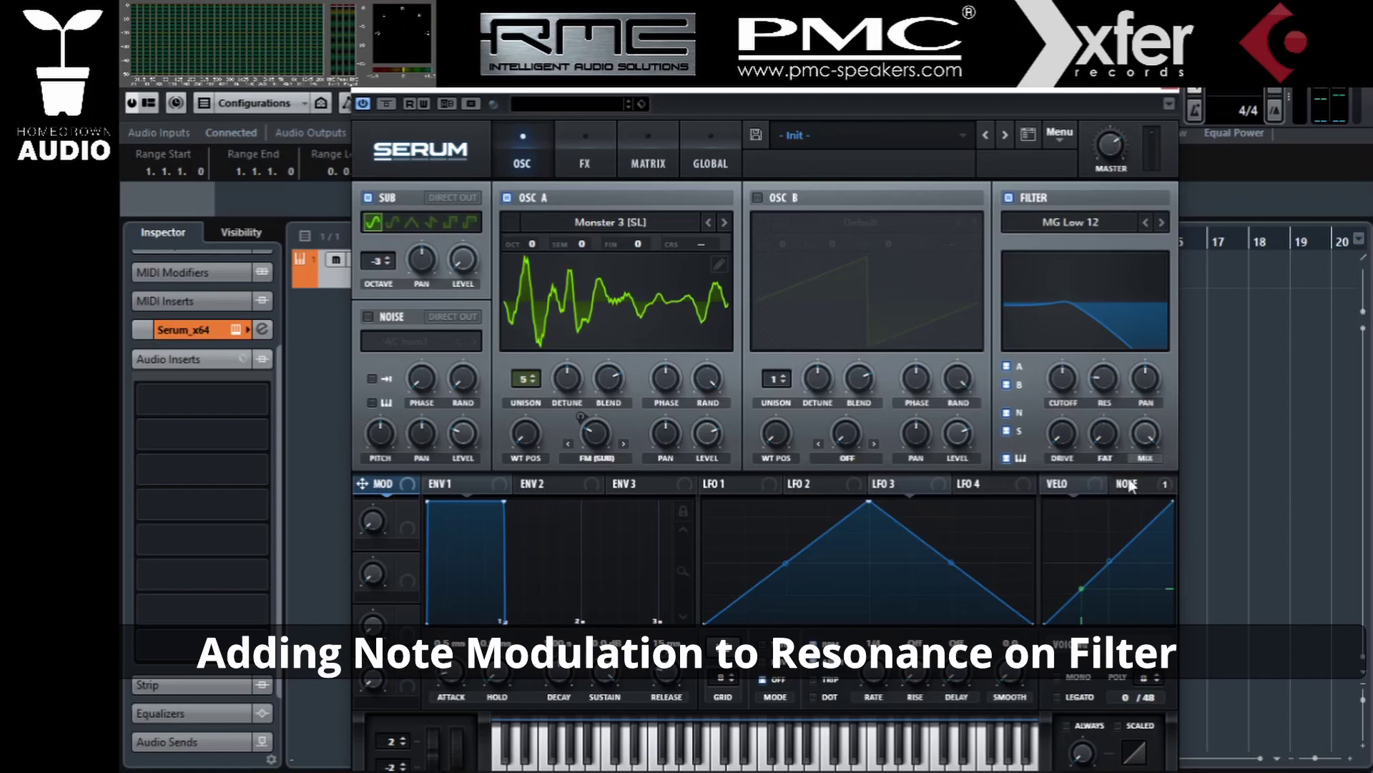
Assign Note modulation to the filter's resonance and play test notes across the keyboard
{"action": "left_click_drag", "start_coordinate": [1163, 484], "coordinate": [1104, 378]}
{"action": "left_click", "coordinate": [734, 746]}
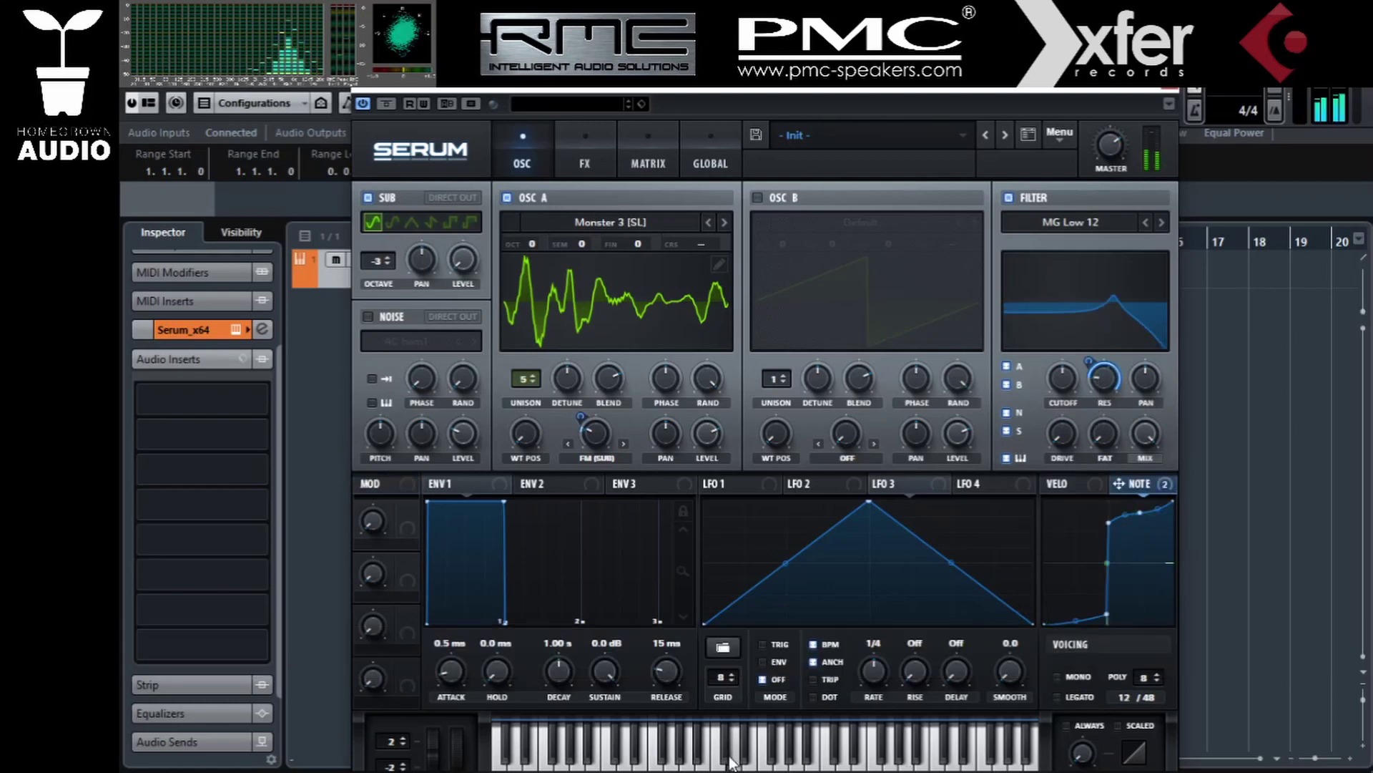
{"action": "left_click", "coordinate": [711, 745]}
{"action": "left_click", "coordinate": [812, 745]}
{"action": "left_click", "coordinate": [747, 744]}
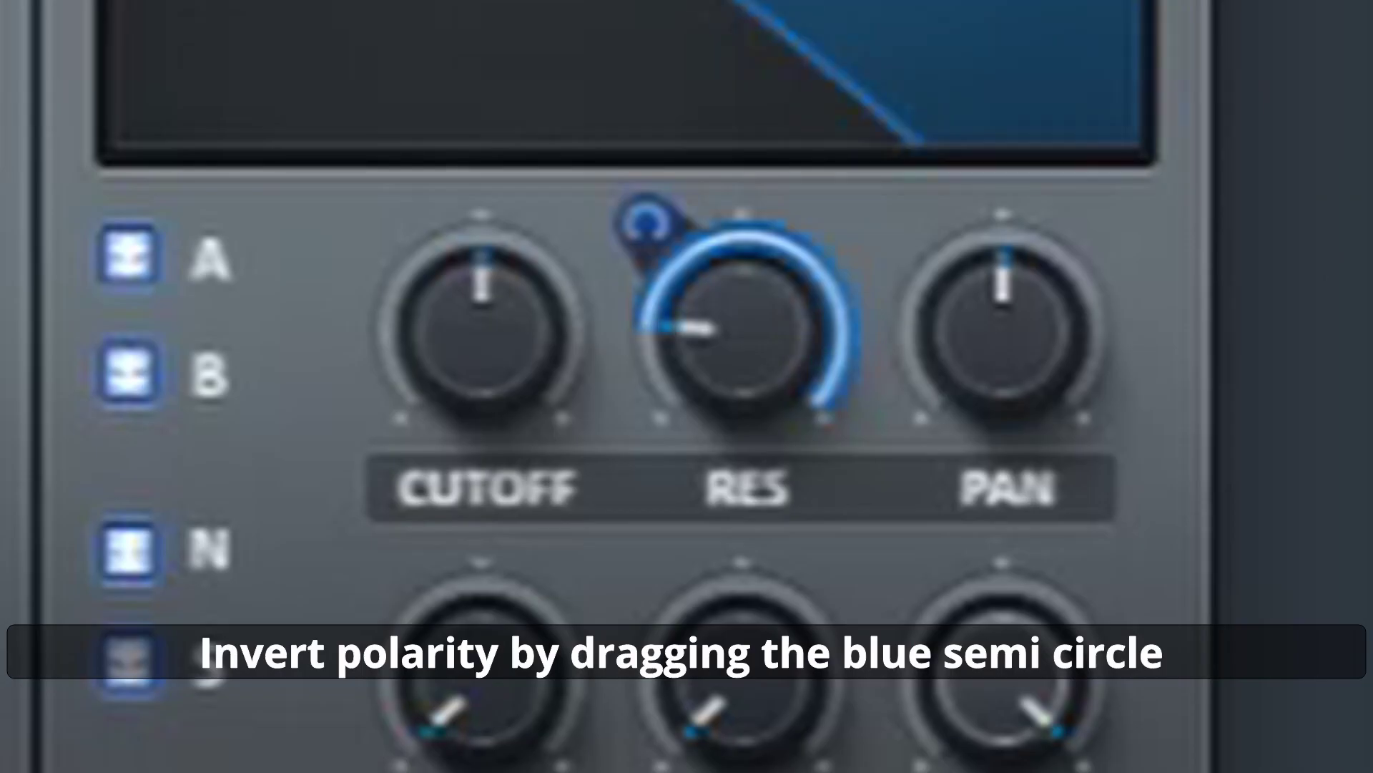
Raise the filter's resonance with its Note modulation inverted in polarity, and play test notes
{"action": "left_click_drag", "start_coordinate": [1090, 365], "coordinate": [1108, 340]}
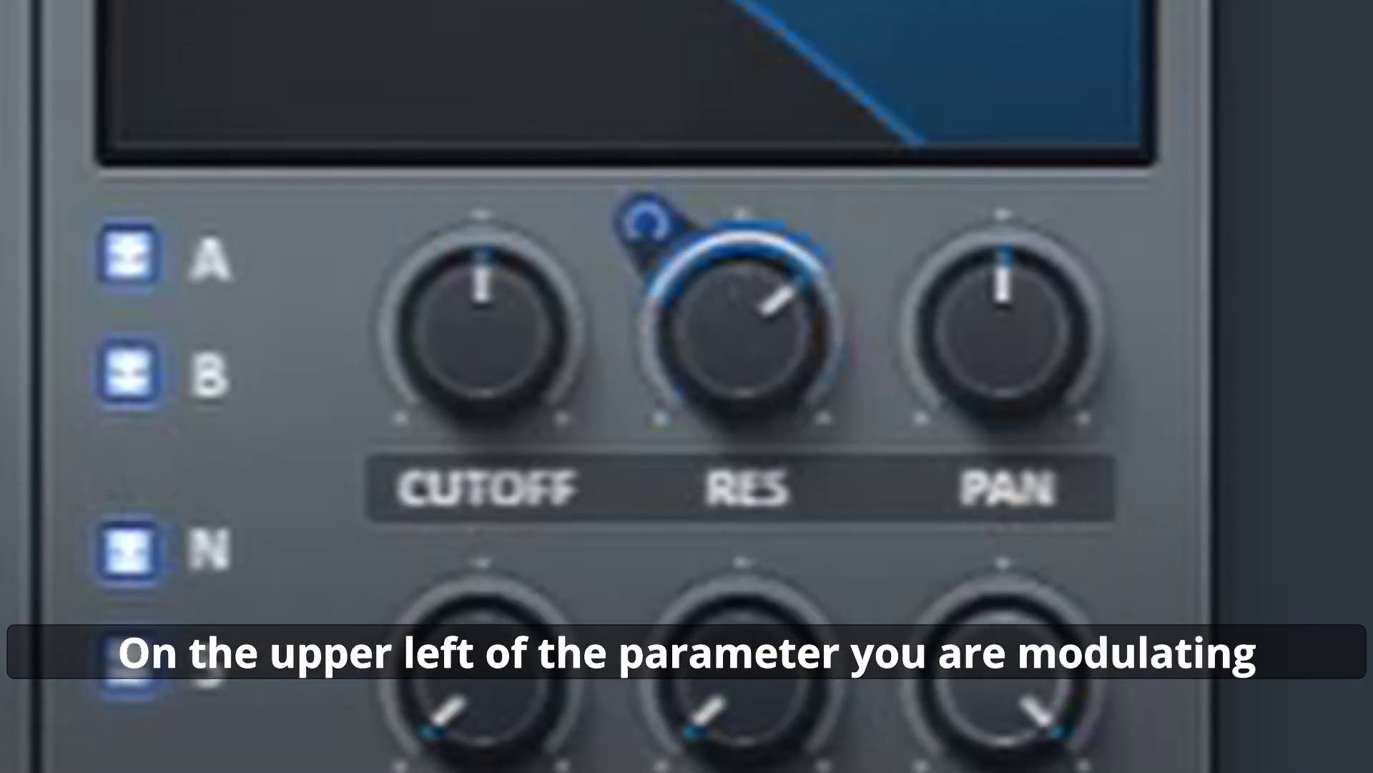
{"action": "left_click", "coordinate": [847, 741]}
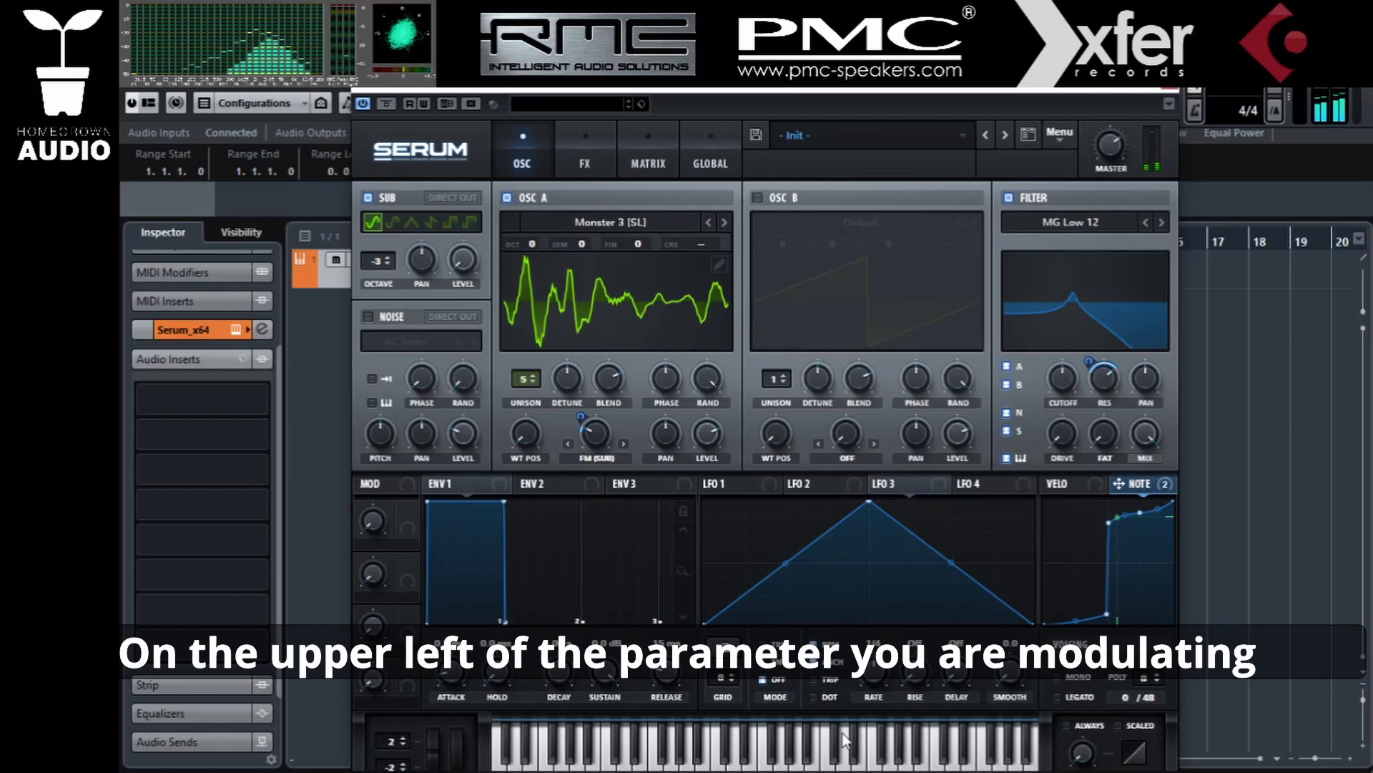
{"action": "mouse_move", "coordinate": [847, 741]}
{"action": "left_mouse_down"}
{"action": "mouse_move", "coordinate": [681, 753]}
{"action": "mouse_move", "coordinate": [944, 749]}
{"action": "left_mouse_up"}
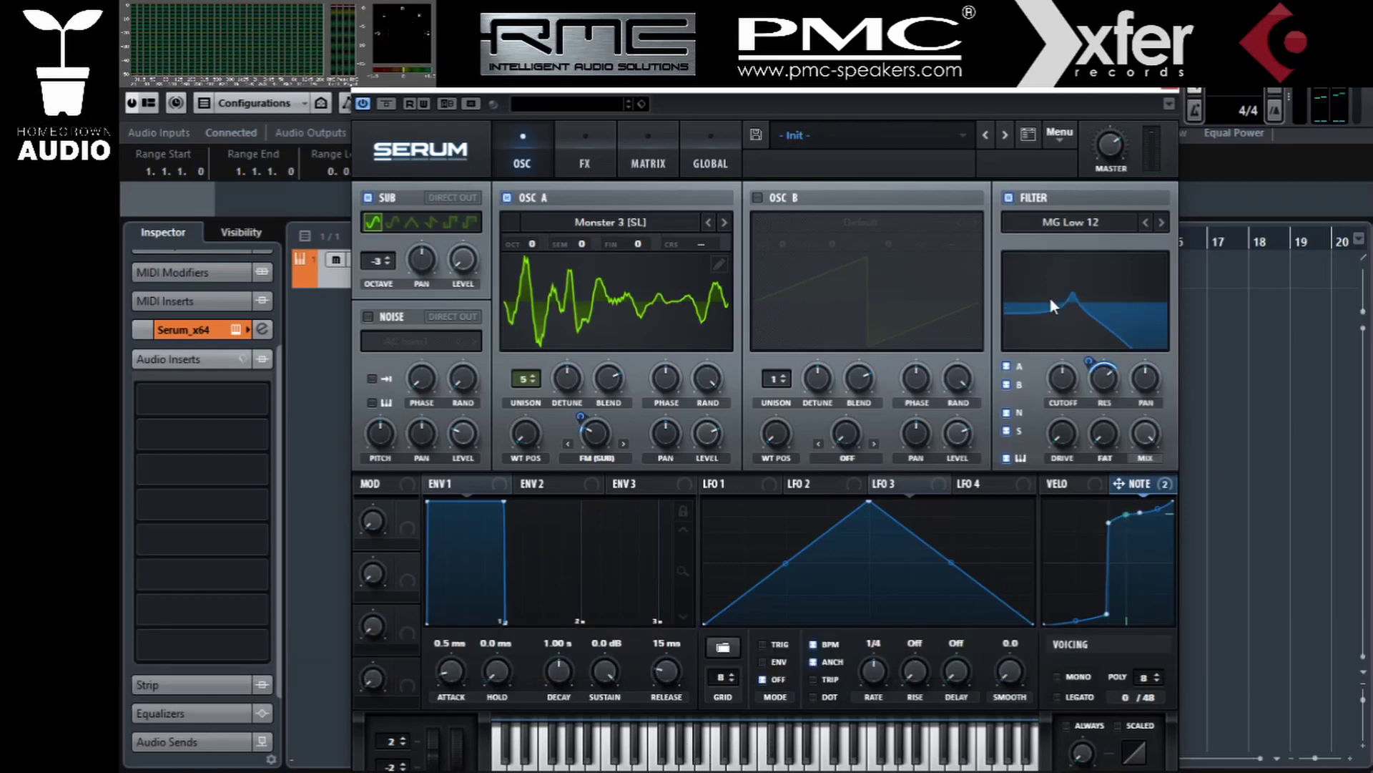
Enable Mono and Legato voicing, raise the portamento time and play gliding notes
{"action": "left_click_drag", "start_coordinate": [842, 86], "coordinate": [802, 87]}
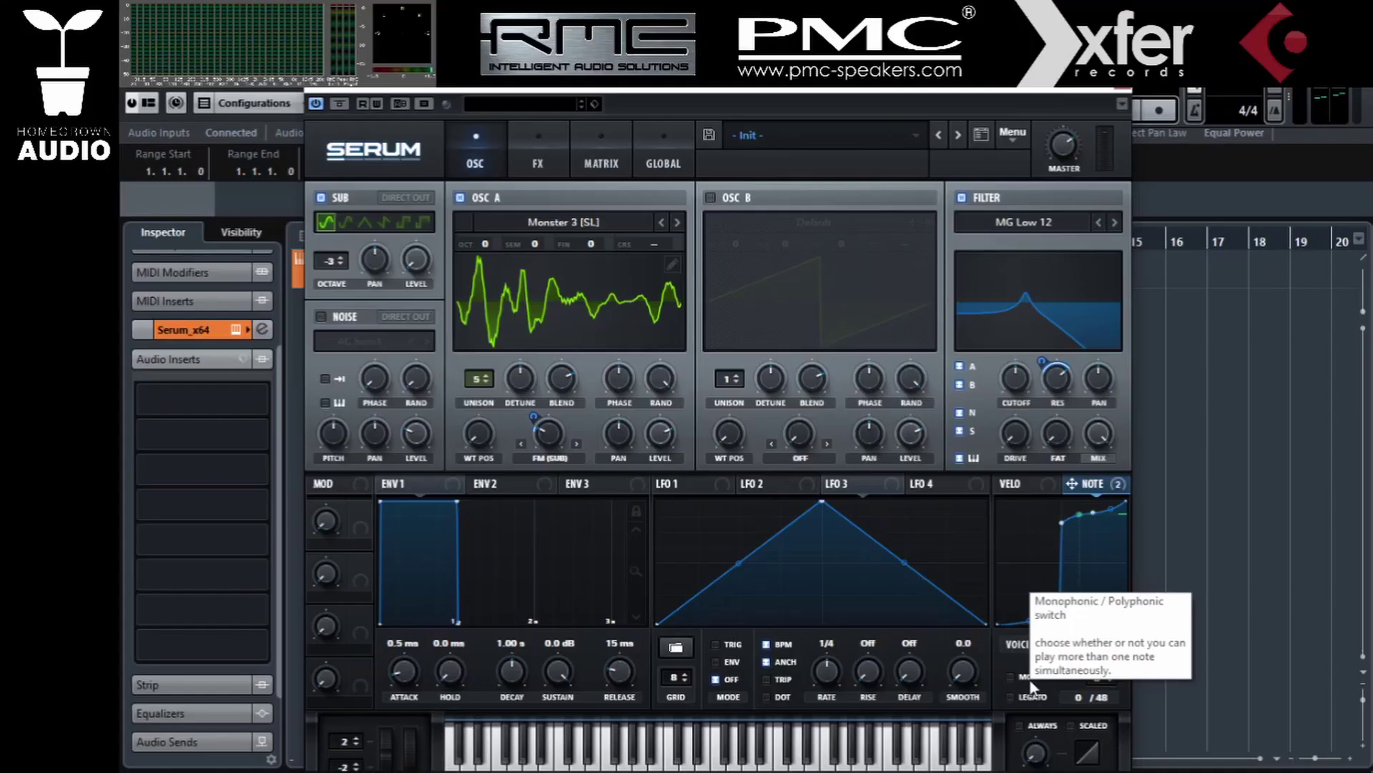
{"action": "left_click", "coordinate": [791, 510]}
{"action": "left_click", "coordinate": [793, 564]}
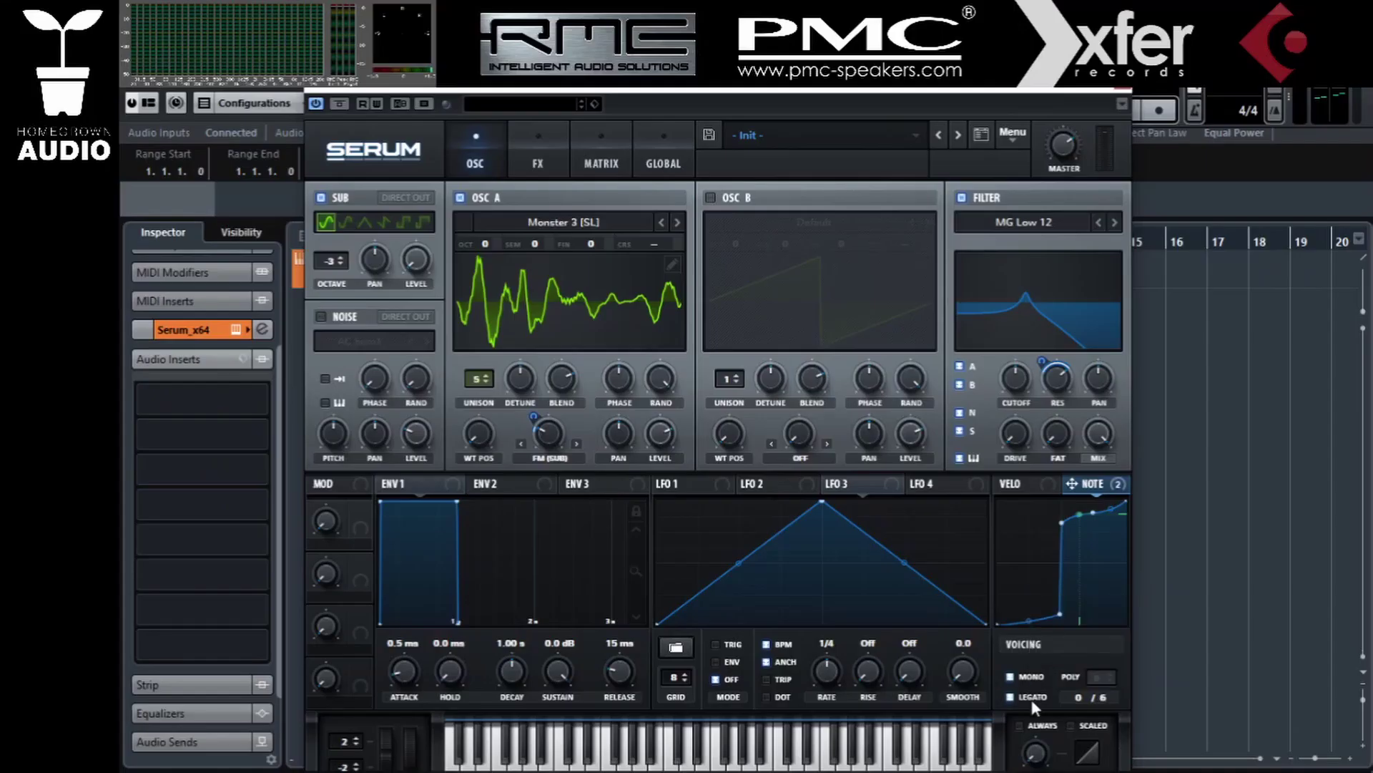
{"action": "left_click_drag", "start_coordinate": [1038, 755], "coordinate": [1046, 693]}
{"action": "left_click_drag", "start_coordinate": [635, 744], "coordinate": [767, 748]}
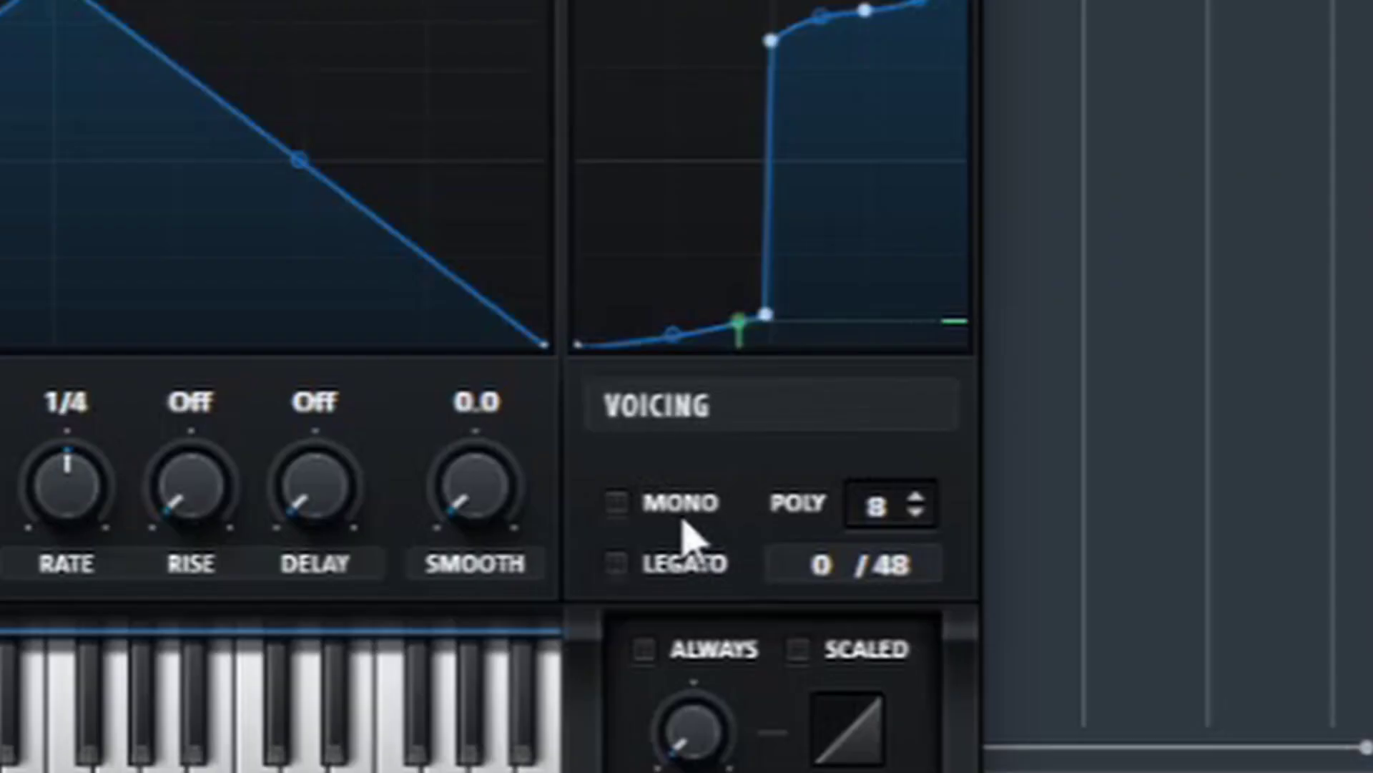
Turn Legato back on with Mono enabled and raise the portamento time to about halfway
{"action": "left_click", "coordinate": [1033, 679]}
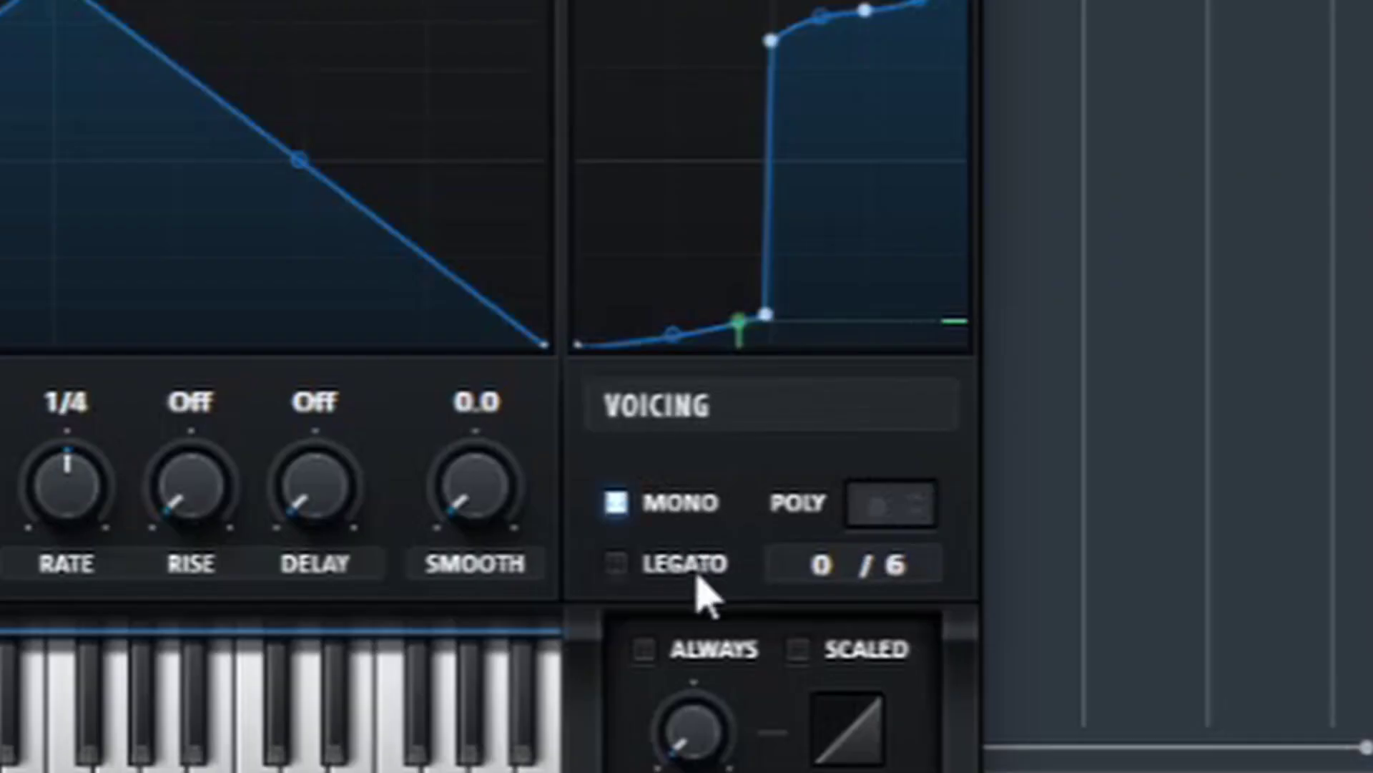
{"action": "left_click", "coordinate": [1035, 699]}
{"action": "left_click_drag", "start_coordinate": [1039, 749], "coordinate": [1042, 692]}
{"action": "left_click_drag", "start_coordinate": [716, 565], "coordinate": [715, 454]}
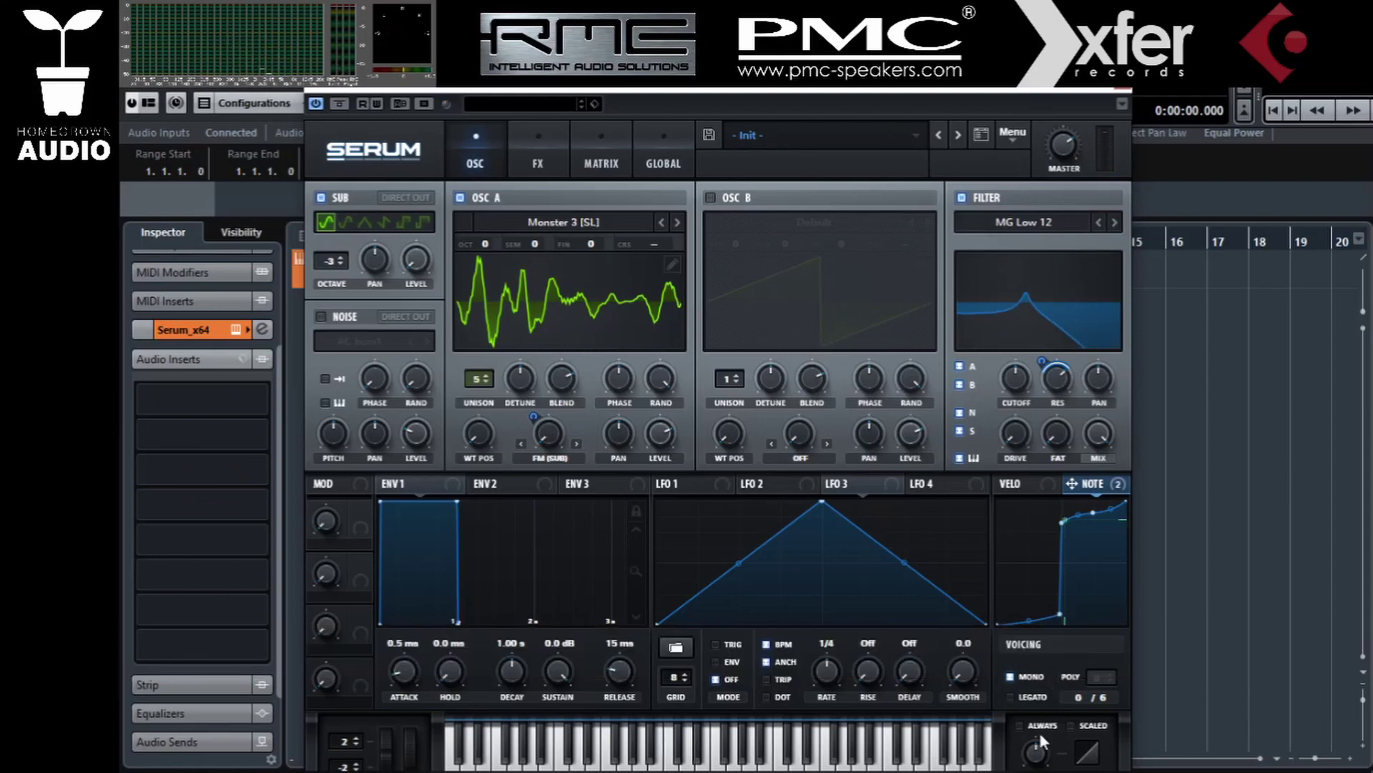
Turn on the portamento's Always option with Legato off and play separate test notes
{"action": "left_click", "coordinate": [1040, 727]}
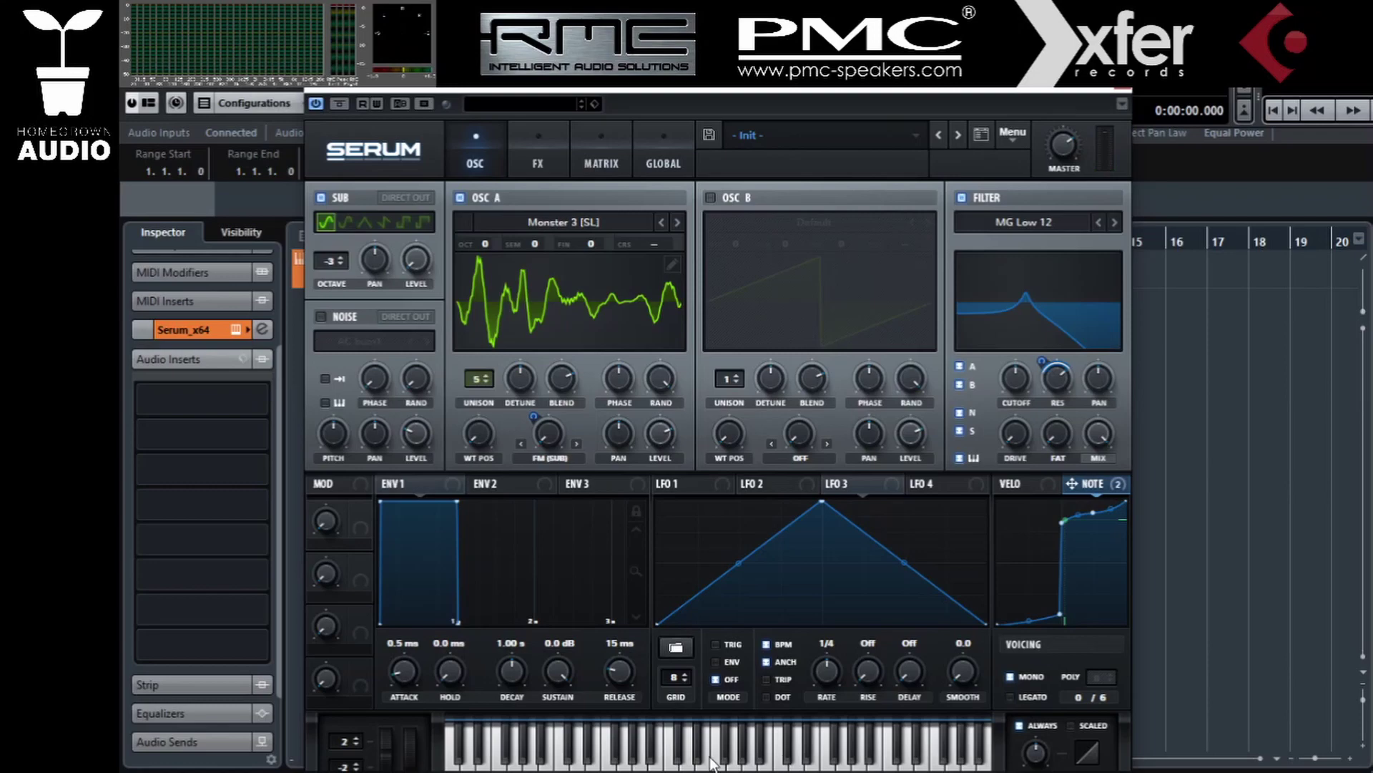
{"action": "left_click", "coordinate": [625, 755]}
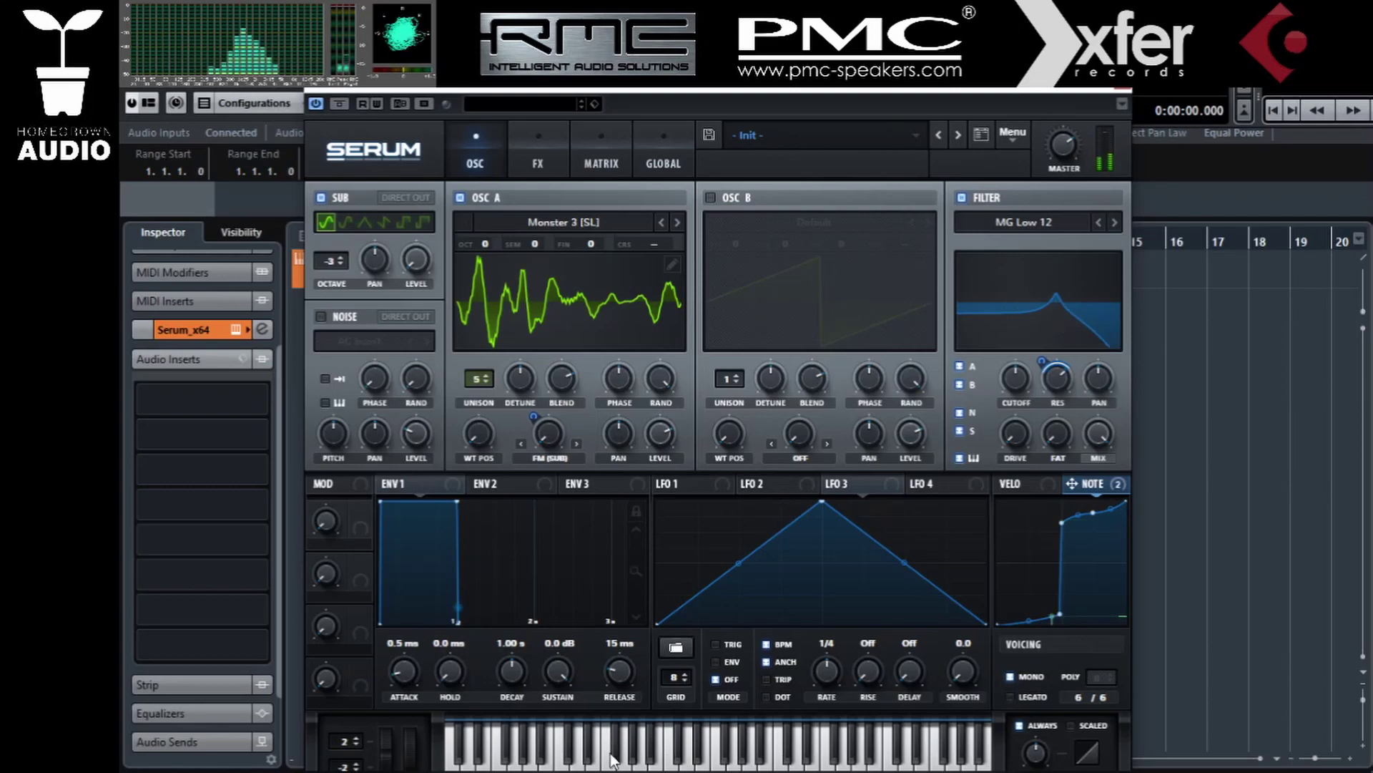
{"action": "left_click", "coordinate": [686, 757]}
{"action": "left_click", "coordinate": [733, 757]}
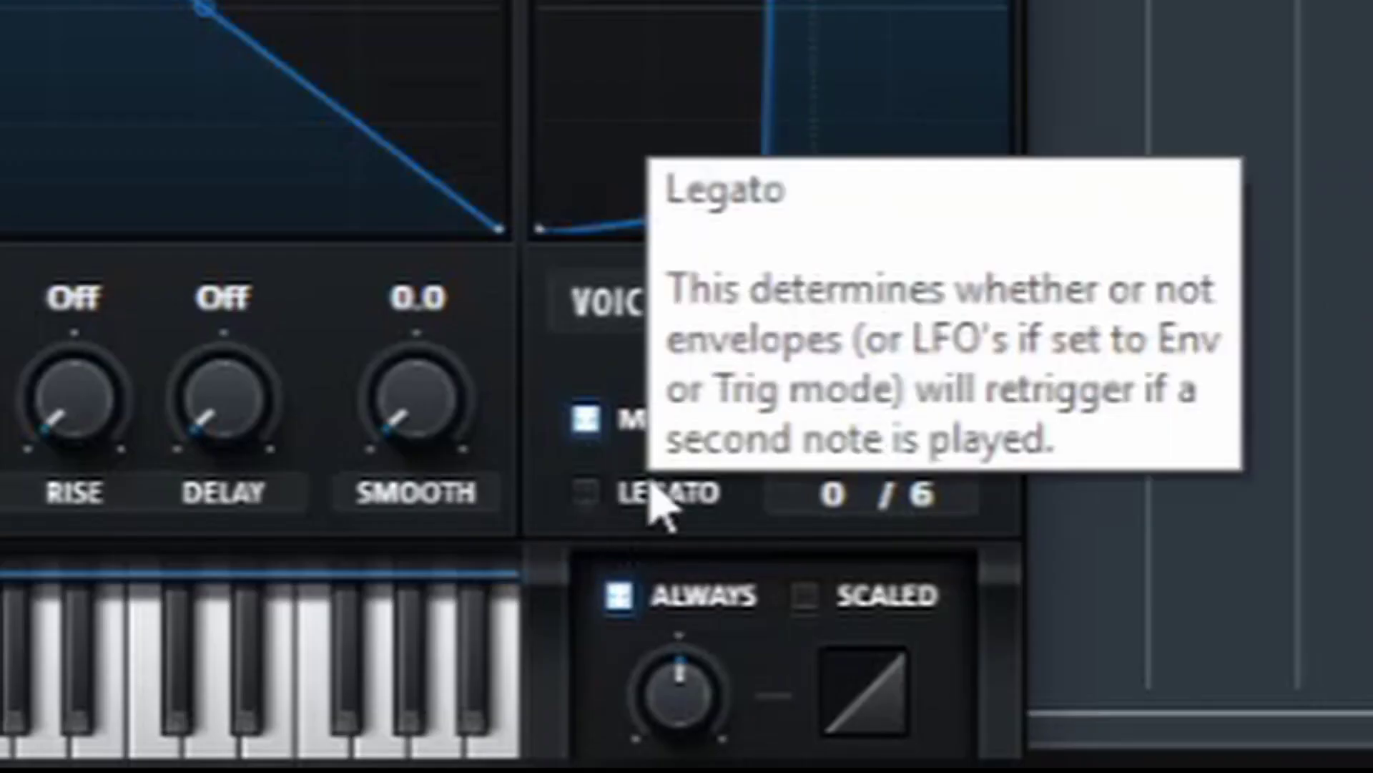
Enable Legato, turn off the portamento's Always option and play test notes
{"action": "left_click", "coordinate": [640, 493]}
{"action": "left_click", "coordinate": [665, 597]}
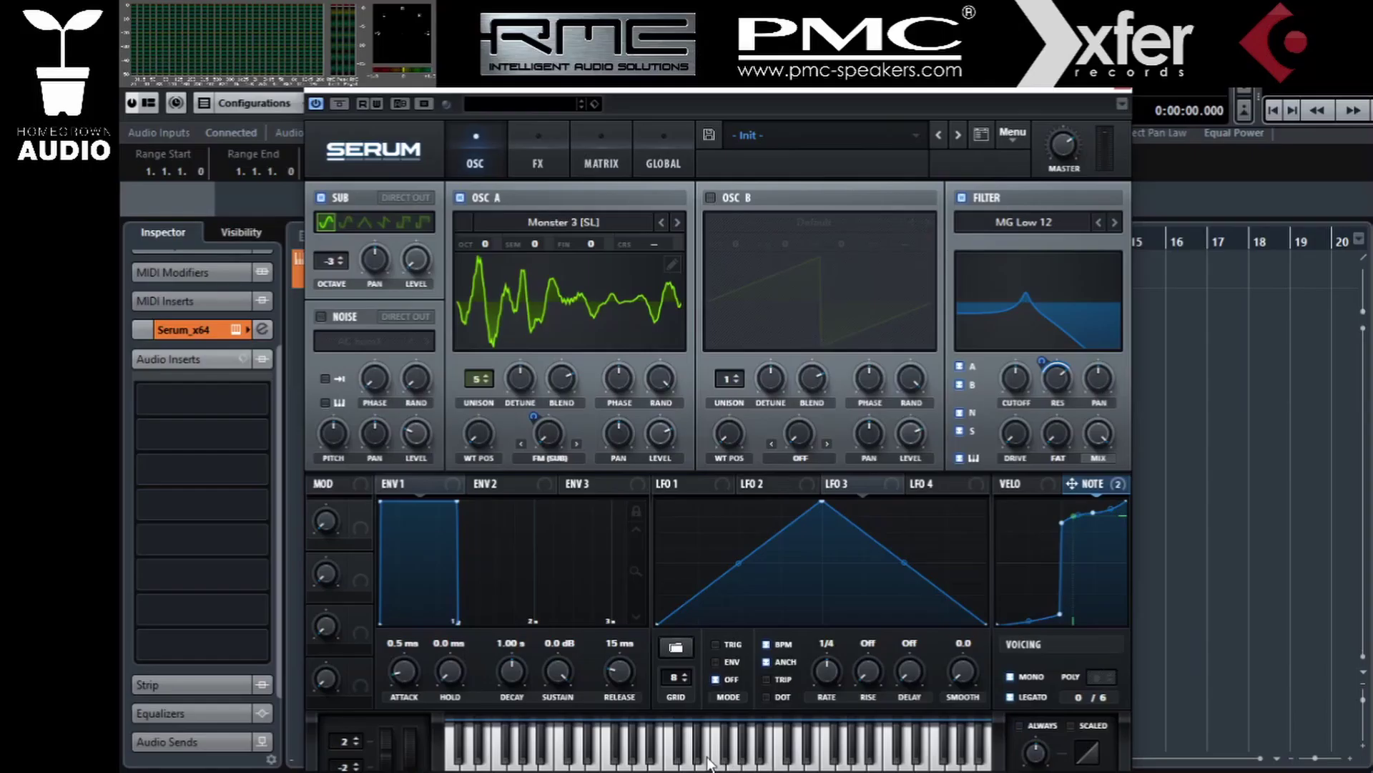
{"action": "left_click_drag", "start_coordinate": [640, 768], "coordinate": [673, 754]}
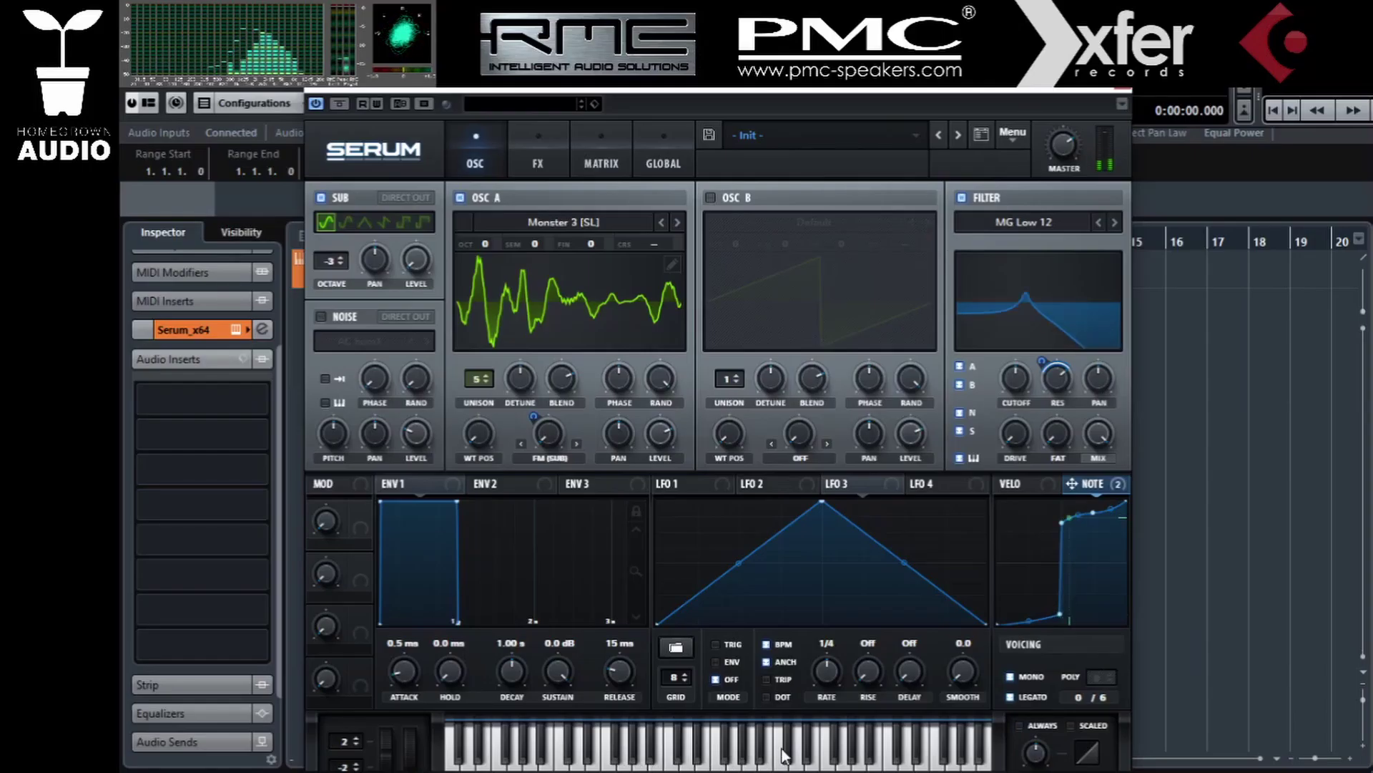
{"action": "left_click", "coordinate": [545, 762]}
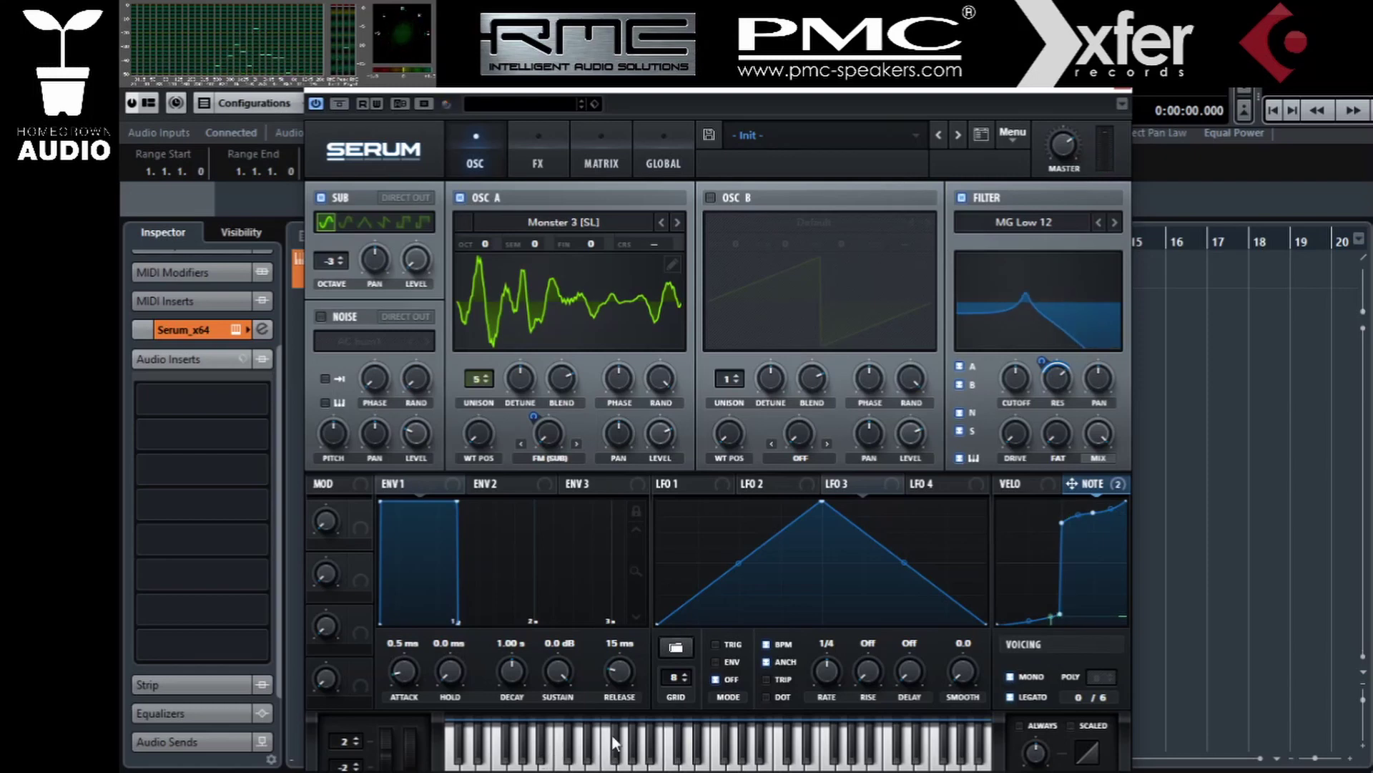
Look through the preset categories and the main menu's commands without choosing any
{"action": "left_click", "coordinate": [776, 134]}
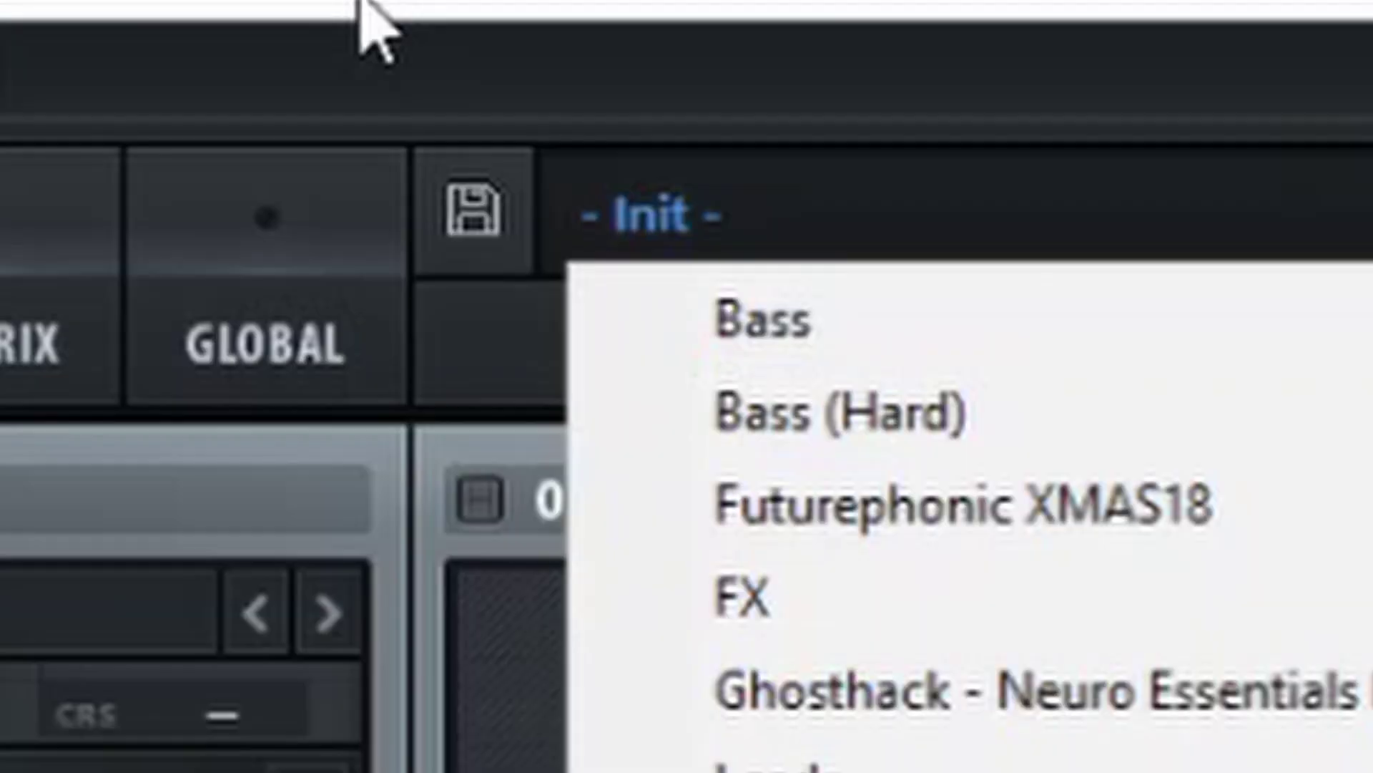
{"action": "left_click", "coordinate": [689, 113]}
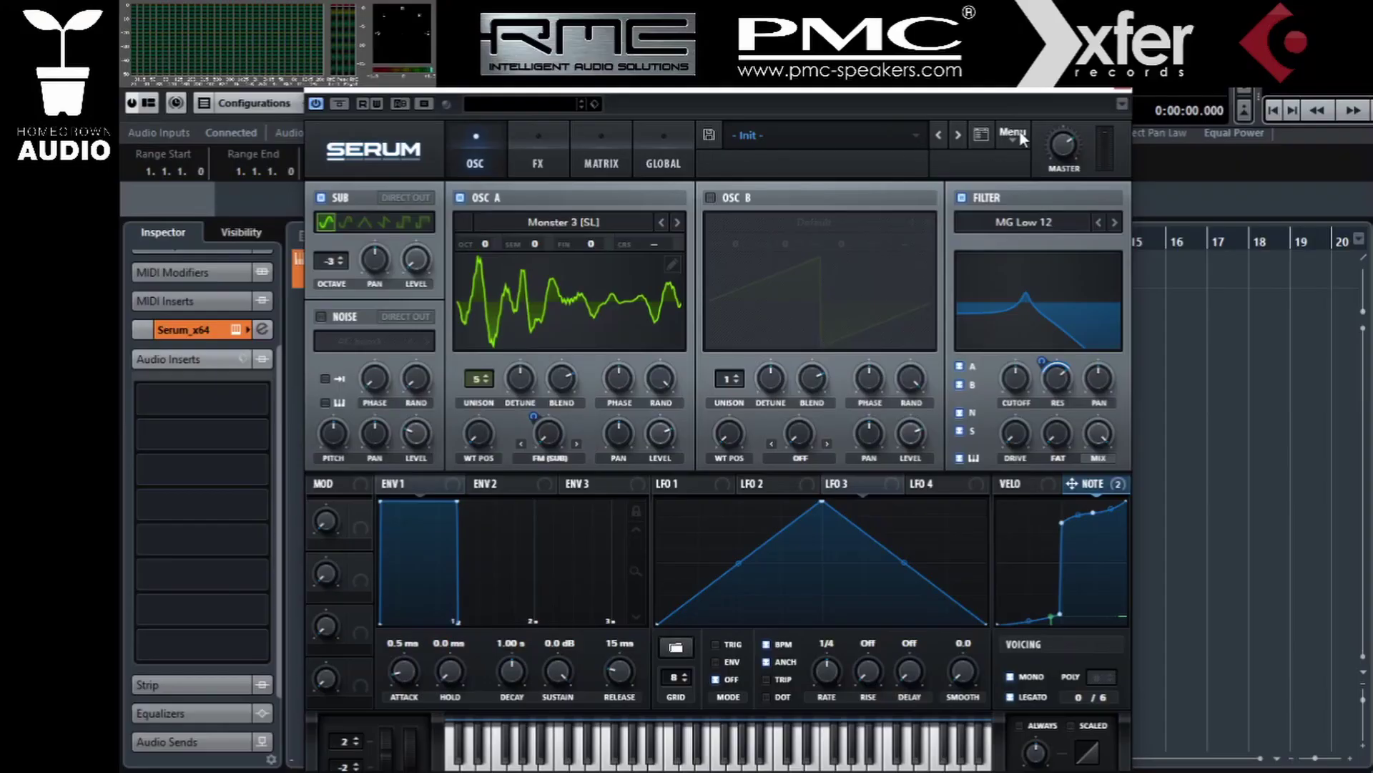
{"action": "left_click", "coordinate": [1020, 135]}
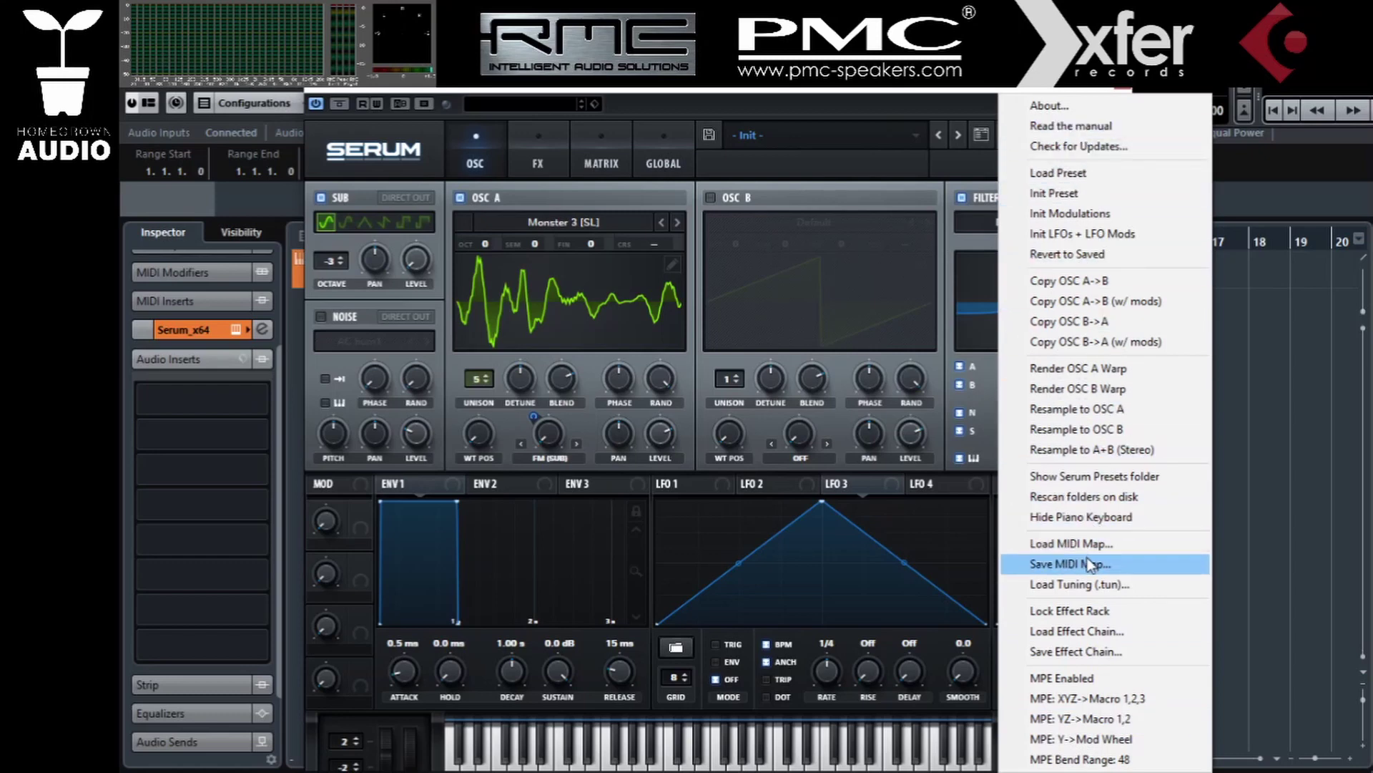
{"action": "left_click", "coordinate": [775, 91]}
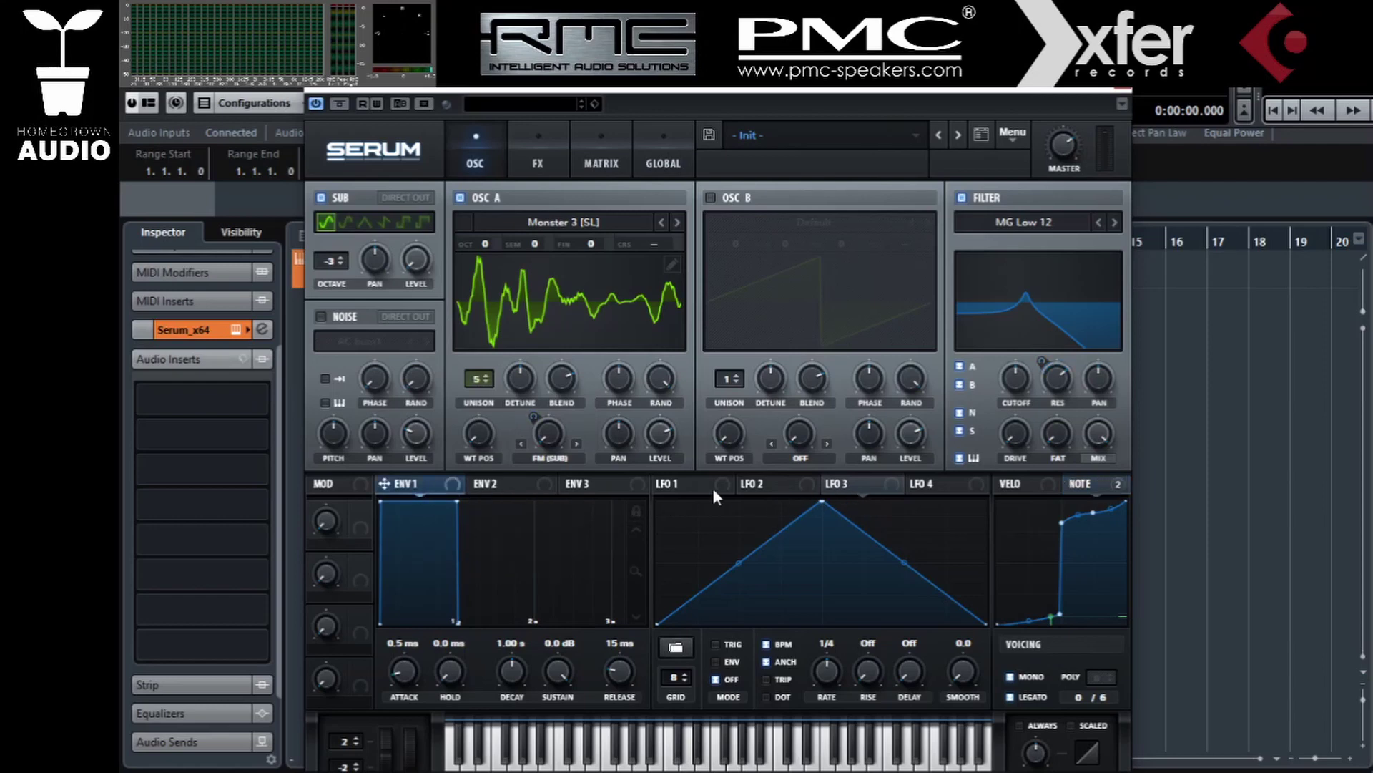
Assign LFO 1 to the filter's cutoff and resonance, and play a note with Env 1 at 360 ms decay and -20.0 dB sustain
{"action": "left_click", "coordinate": [677, 482]}
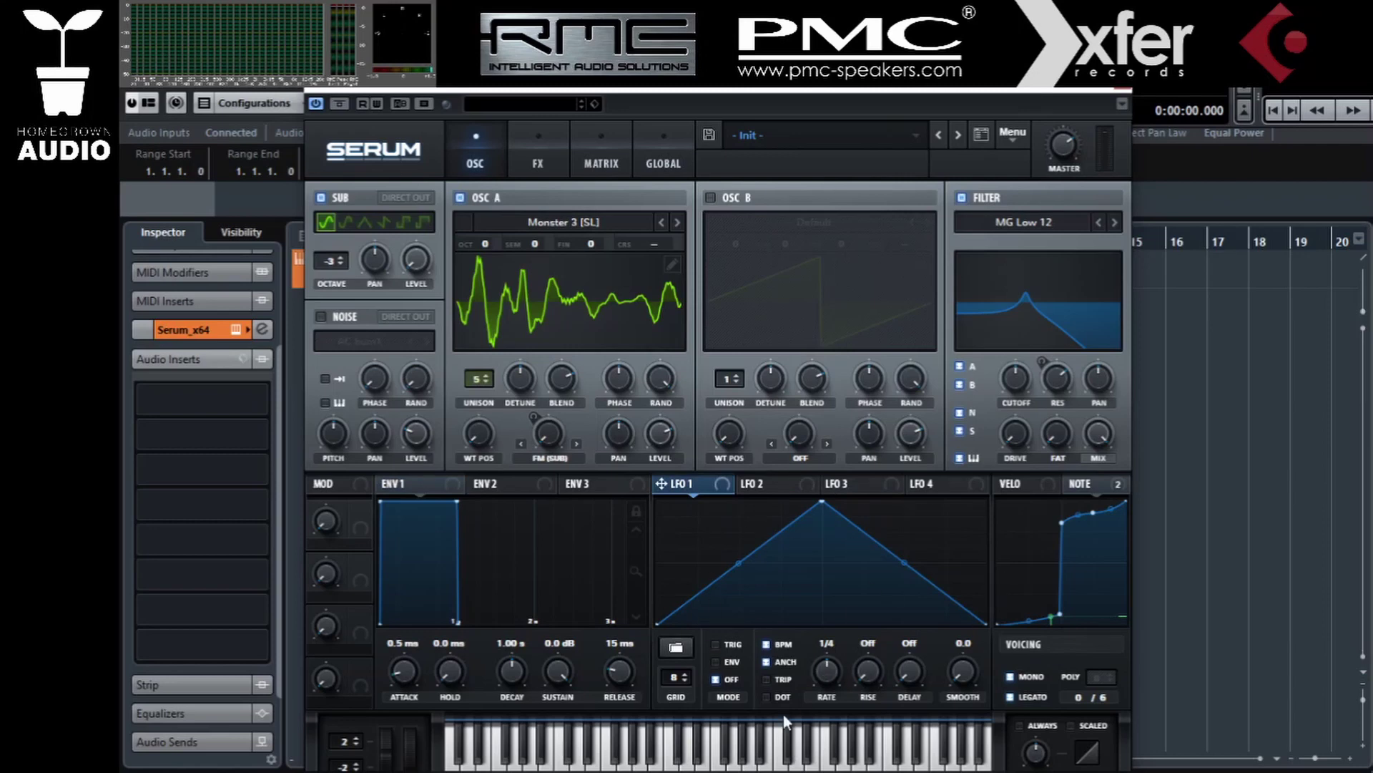
{"action": "left_click_drag", "start_coordinate": [722, 482], "coordinate": [1016, 386]}
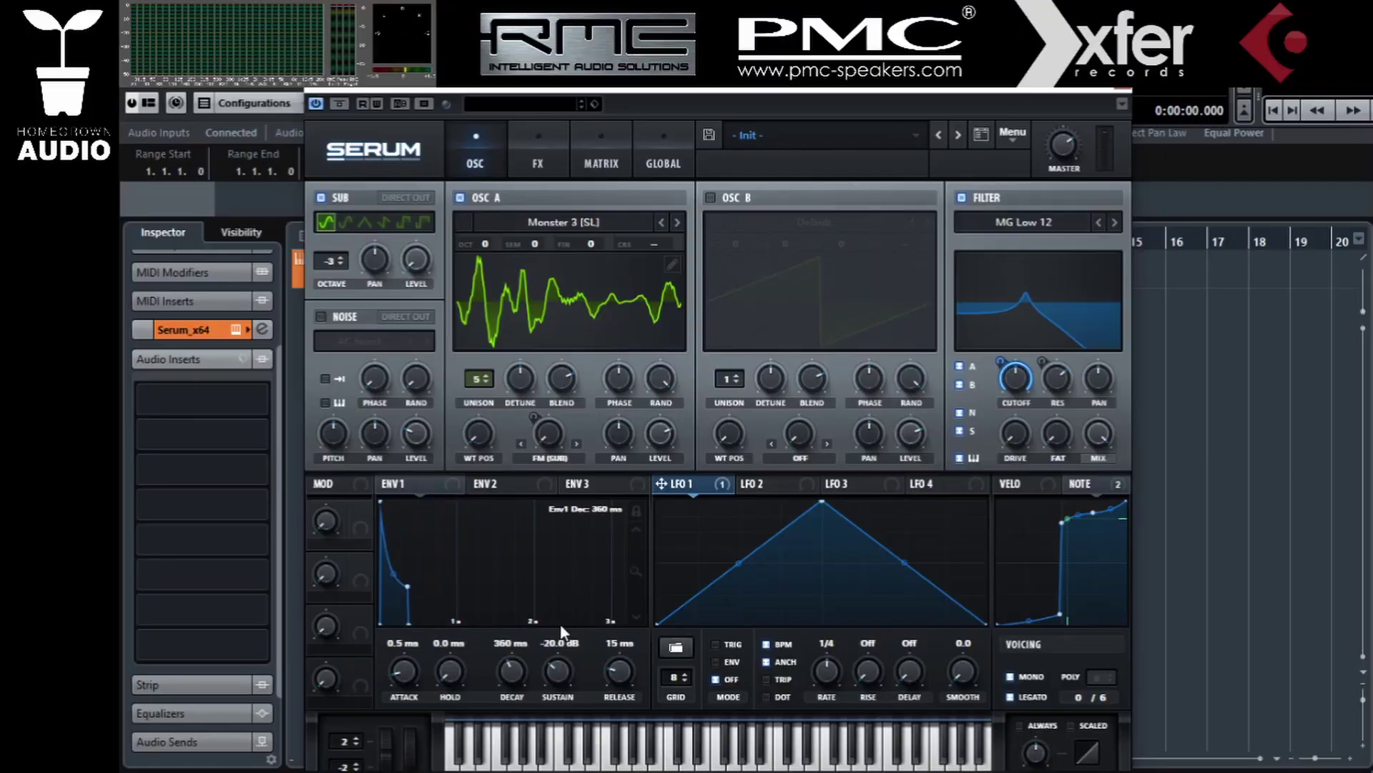
{"action": "left_click_drag", "start_coordinate": [720, 487], "coordinate": [1058, 380]}
{"action": "left_click", "coordinate": [500, 745]}
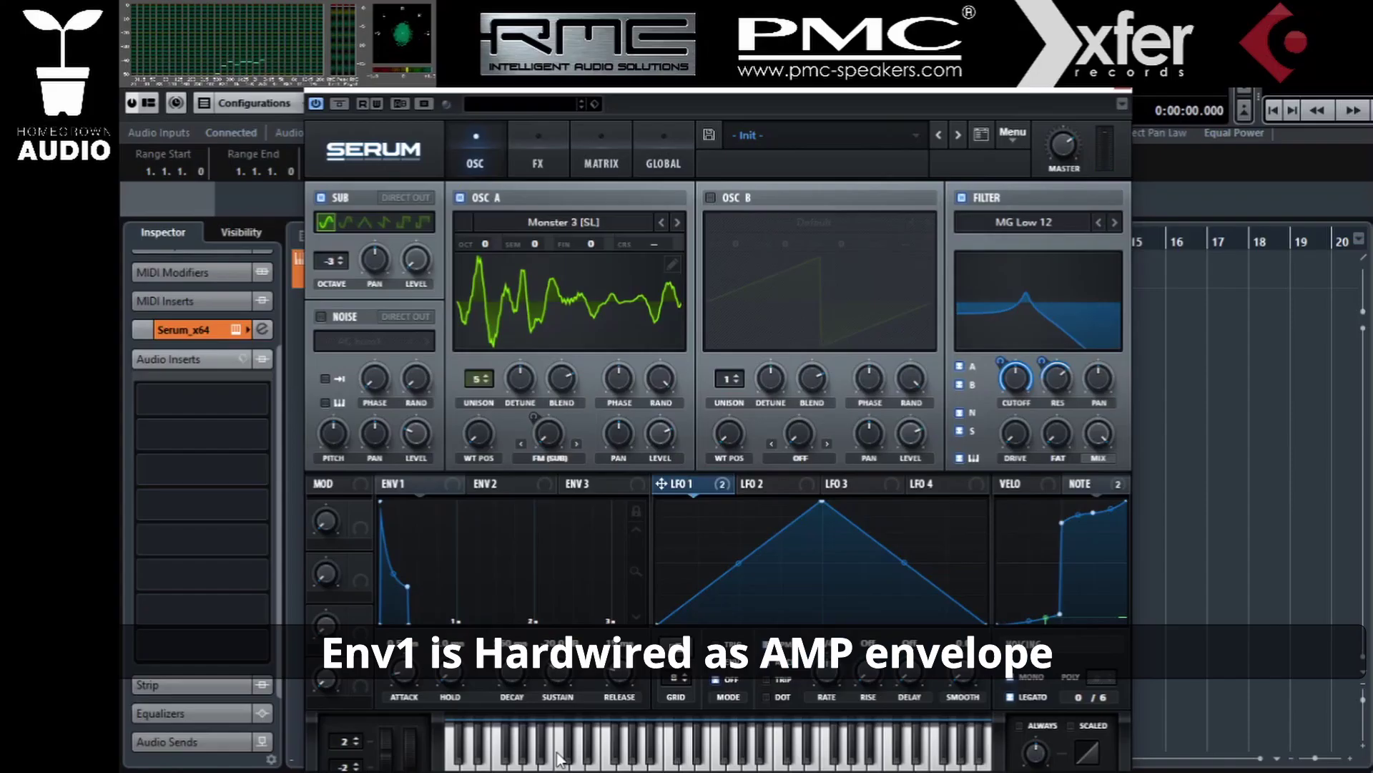
Set Env 1's attack to 766 ms, disable the filter and play test notes to hear the slow attack
{"action": "left_click_drag", "start_coordinate": [414, 670], "coordinate": [418, 604]}
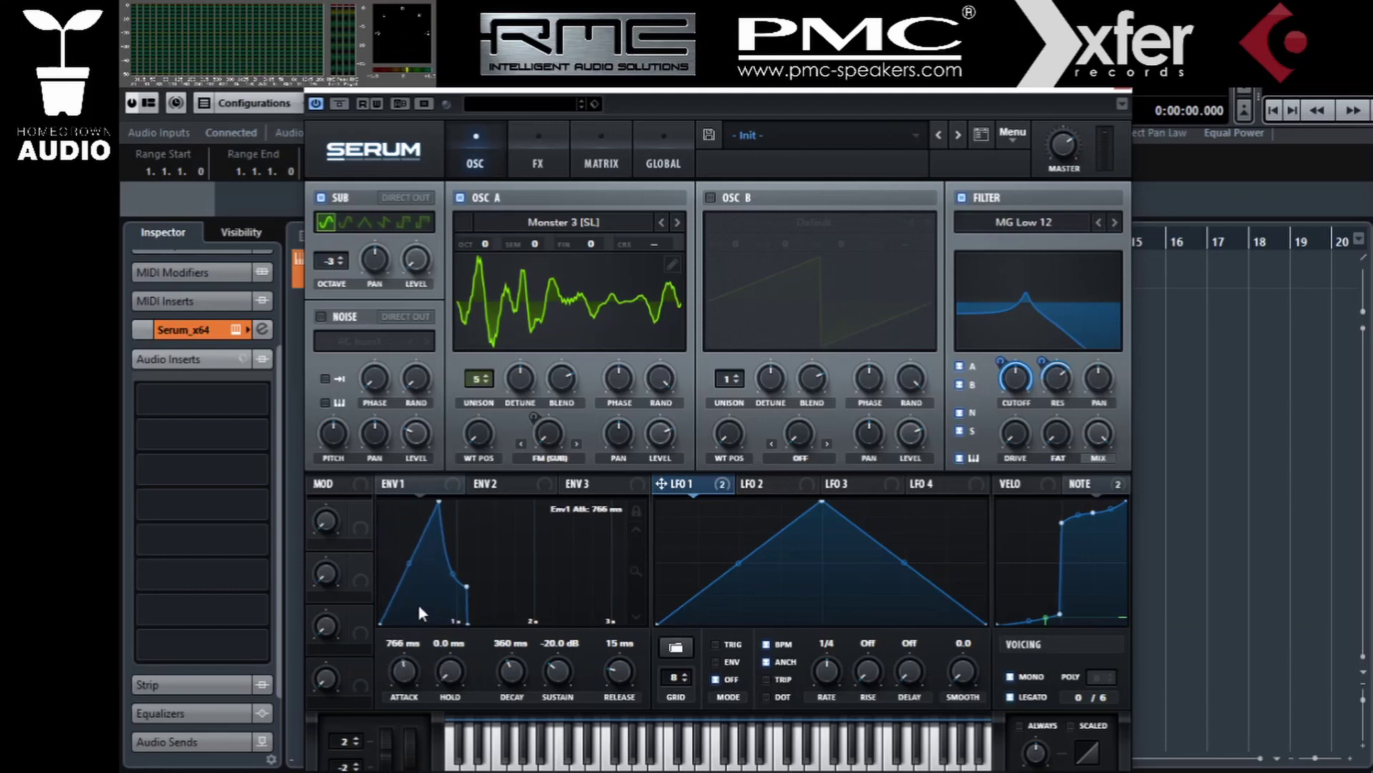
{"action": "left_click", "coordinate": [589, 763]}
{"action": "left_click", "coordinate": [961, 197]}
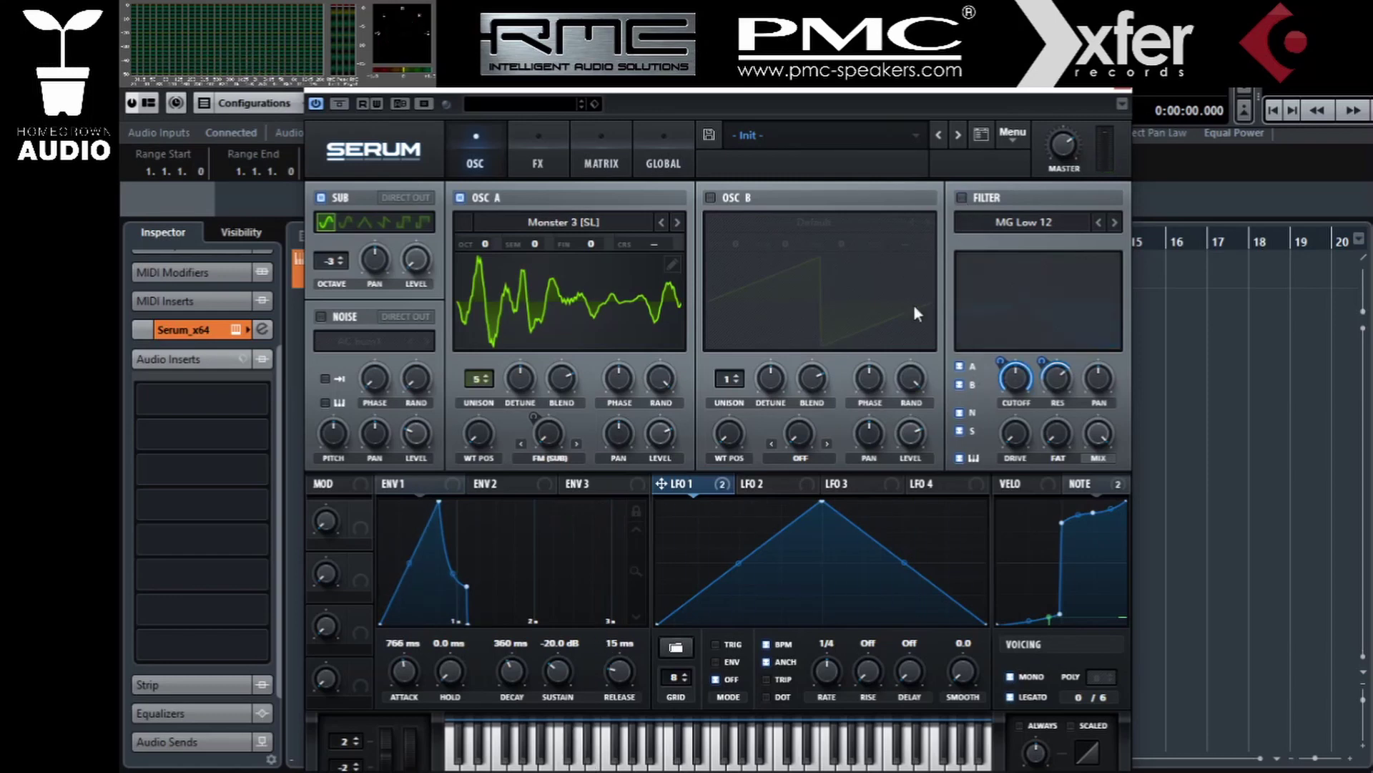
{"action": "left_click", "coordinate": [620, 766]}
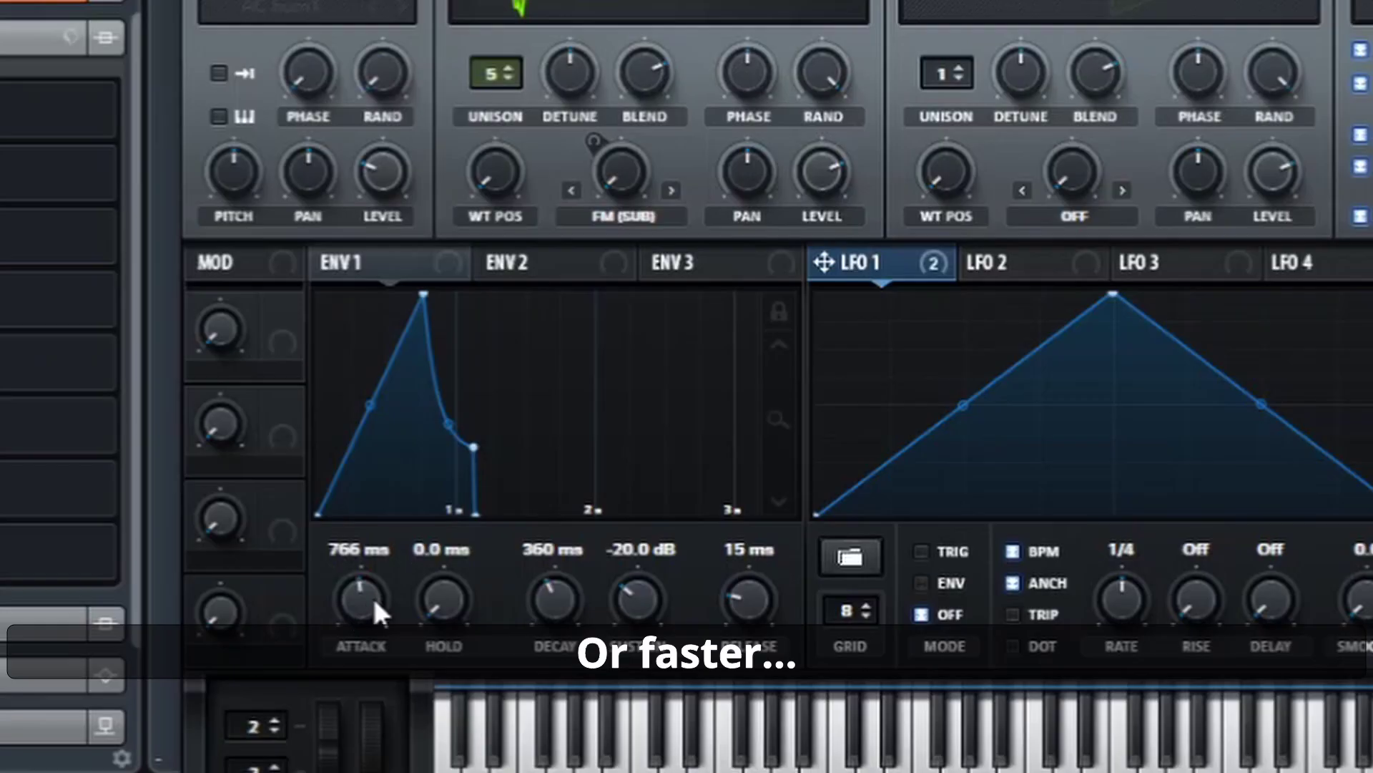
Set Env 1's attack to 0.0 ms and its decay to 468 ms
{"action": "left_click_drag", "start_coordinate": [373, 601], "coordinate": [362, 722]}
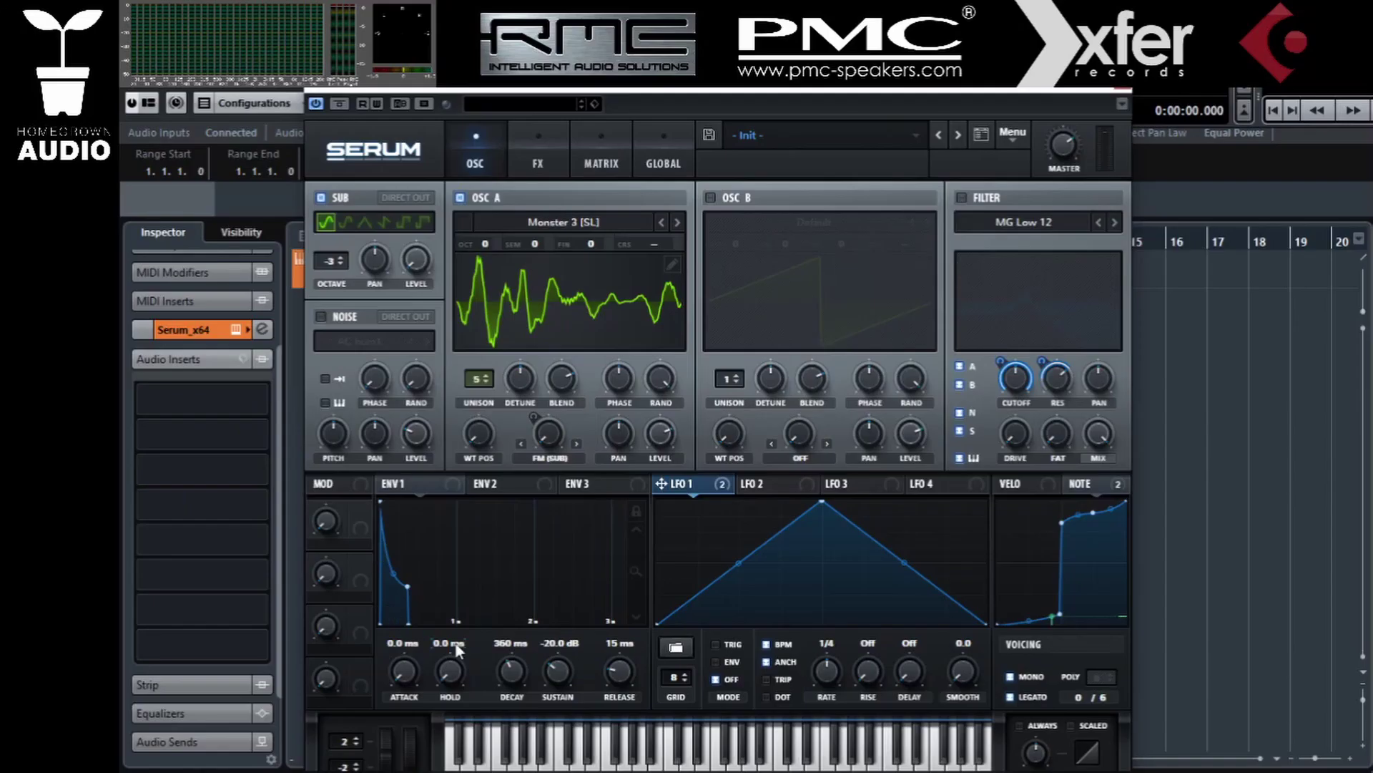
{"action": "left_click_drag", "start_coordinate": [506, 672], "coordinate": [509, 669]}
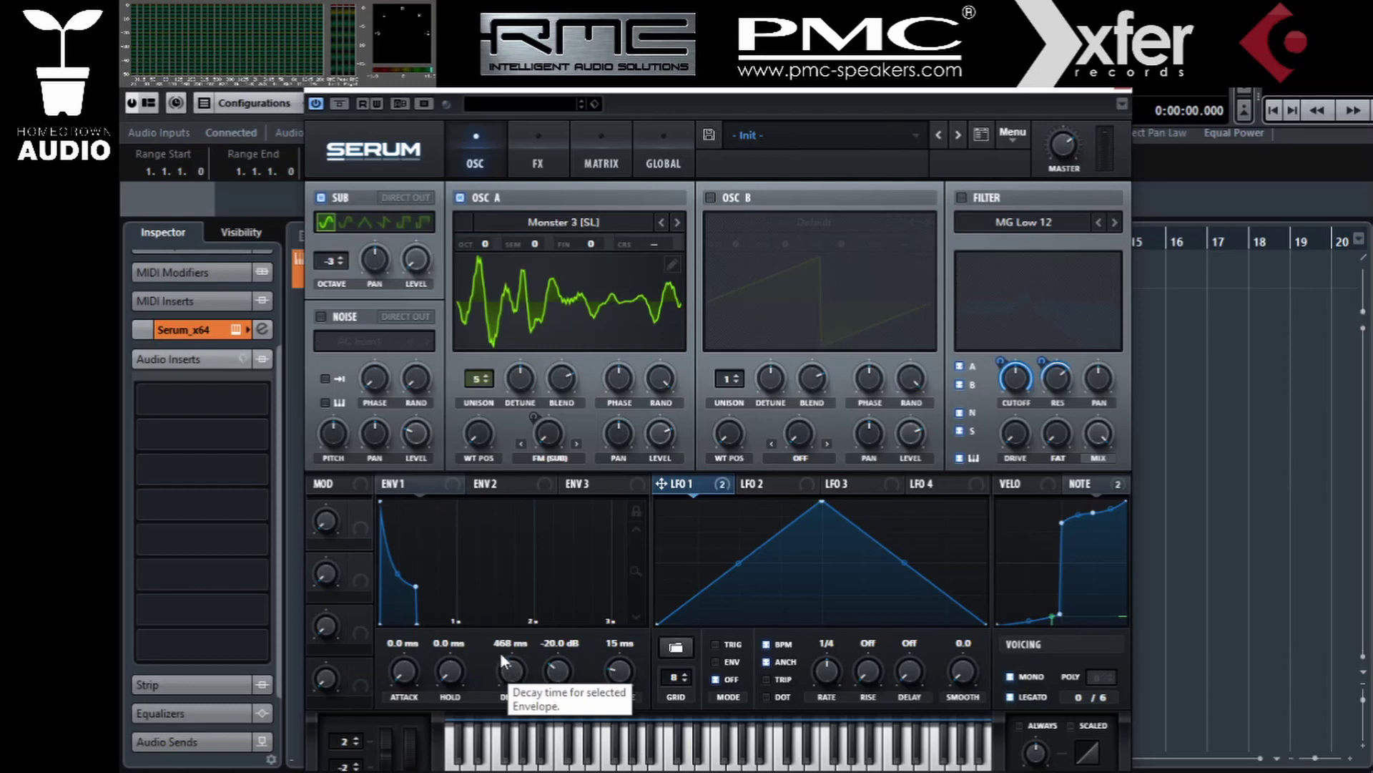
Set Env 1's release to 1.05 s, playing test notes before and after to compare how the sound fades
{"action": "left_click", "coordinate": [646, 765]}
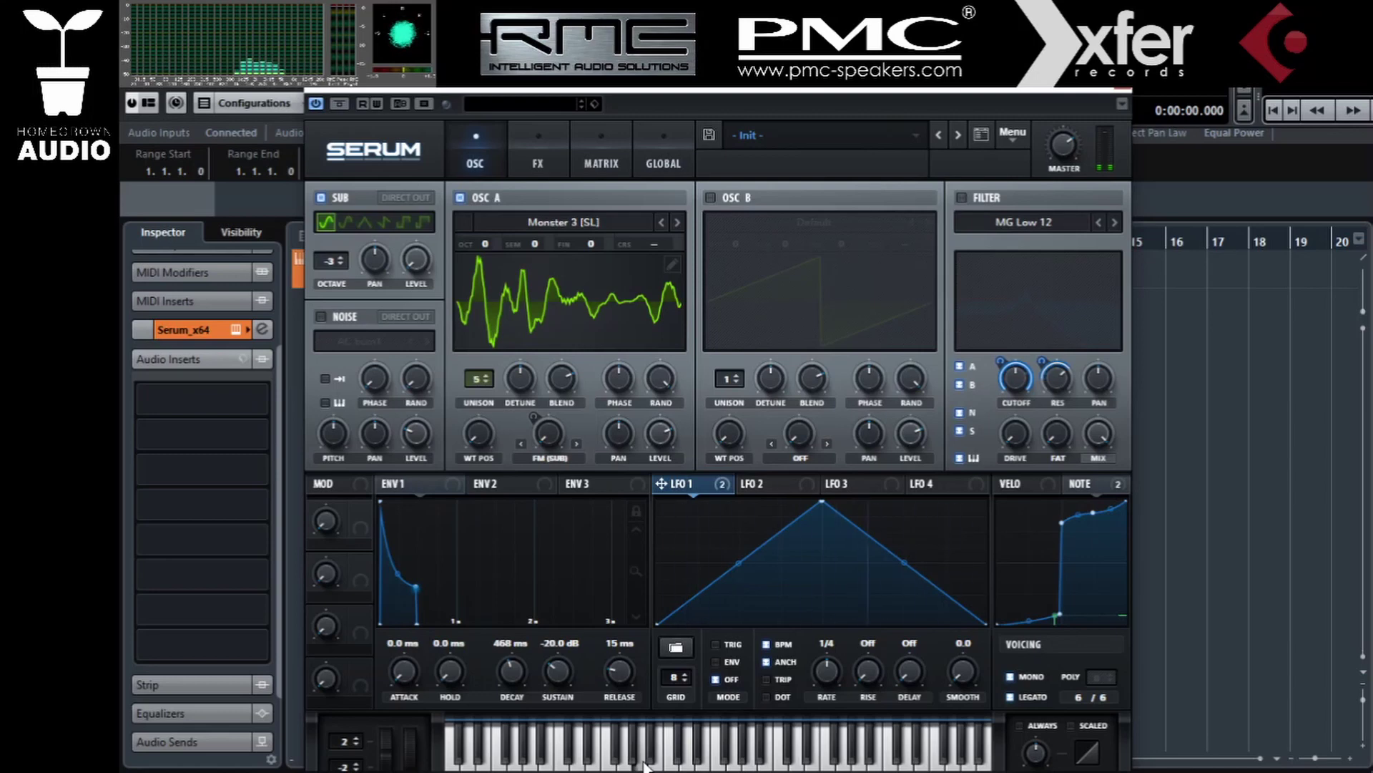
{"action": "left_click_drag", "start_coordinate": [619, 671], "coordinate": [620, 613]}
{"action": "left_click", "coordinate": [673, 764]}
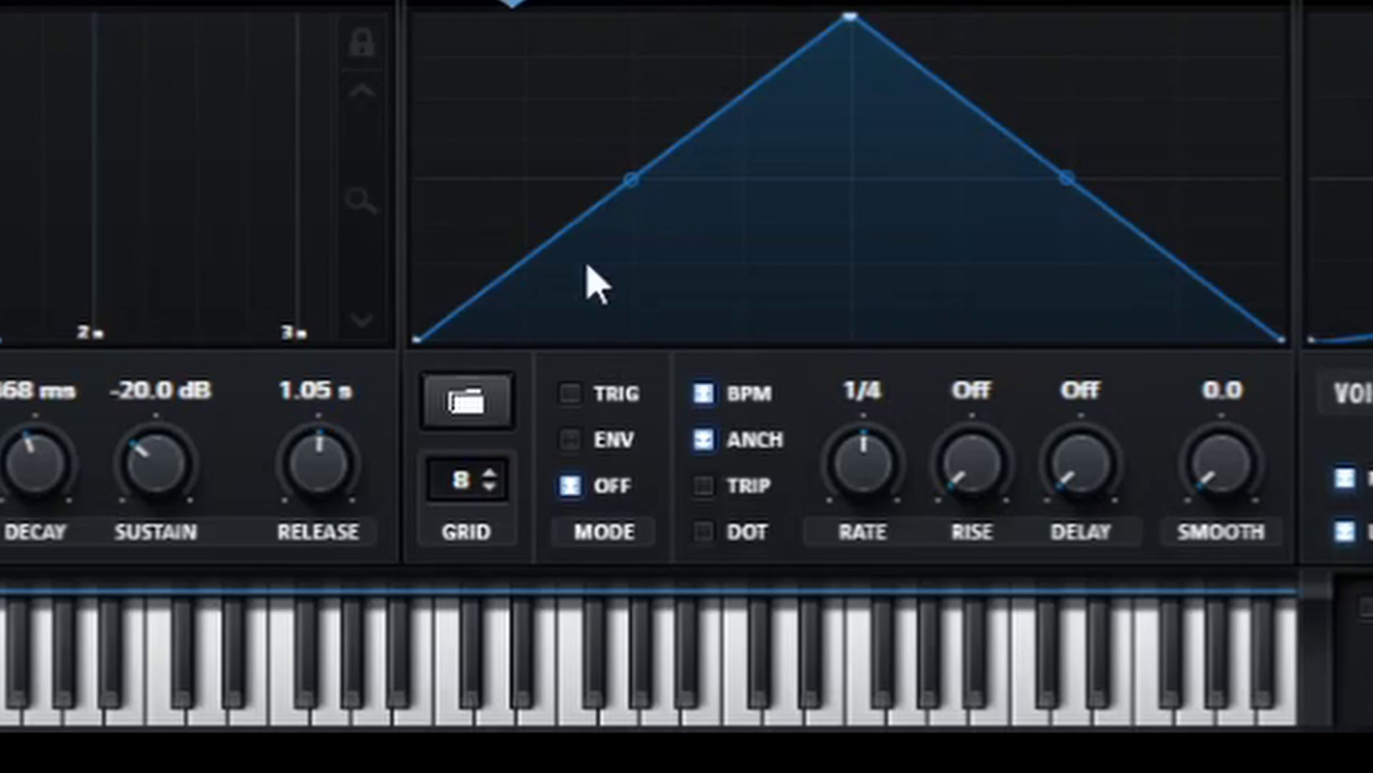
Set LFO 1 to ENV mode and move its peak point to the start of the cycle to form a falling ramp
{"action": "left_click", "coordinate": [571, 441]}
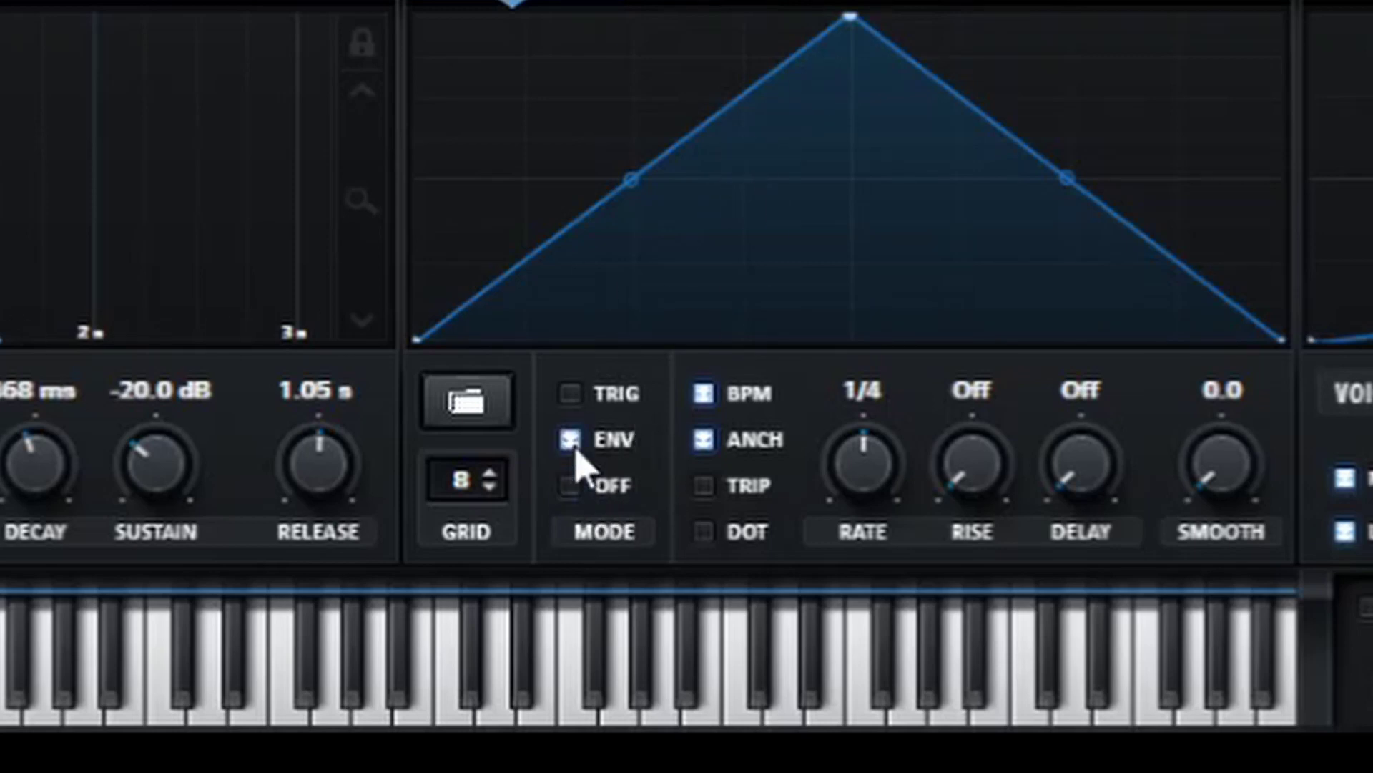
{"action": "left_click_drag", "start_coordinate": [853, 19], "coordinate": [416, 13]}
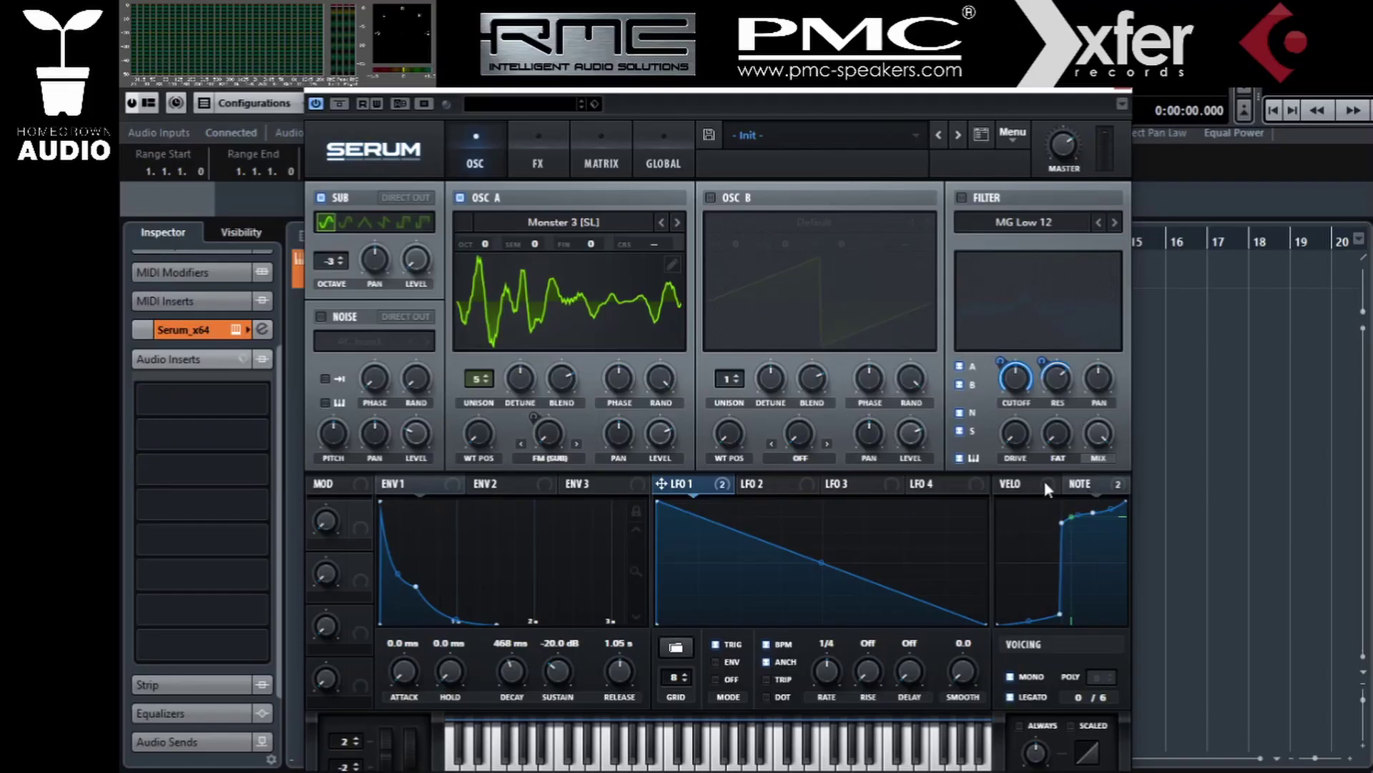
Assign velocity modulation to the level controls of the sub oscillator and oscillator A
{"action": "left_click", "coordinate": [1023, 485]}
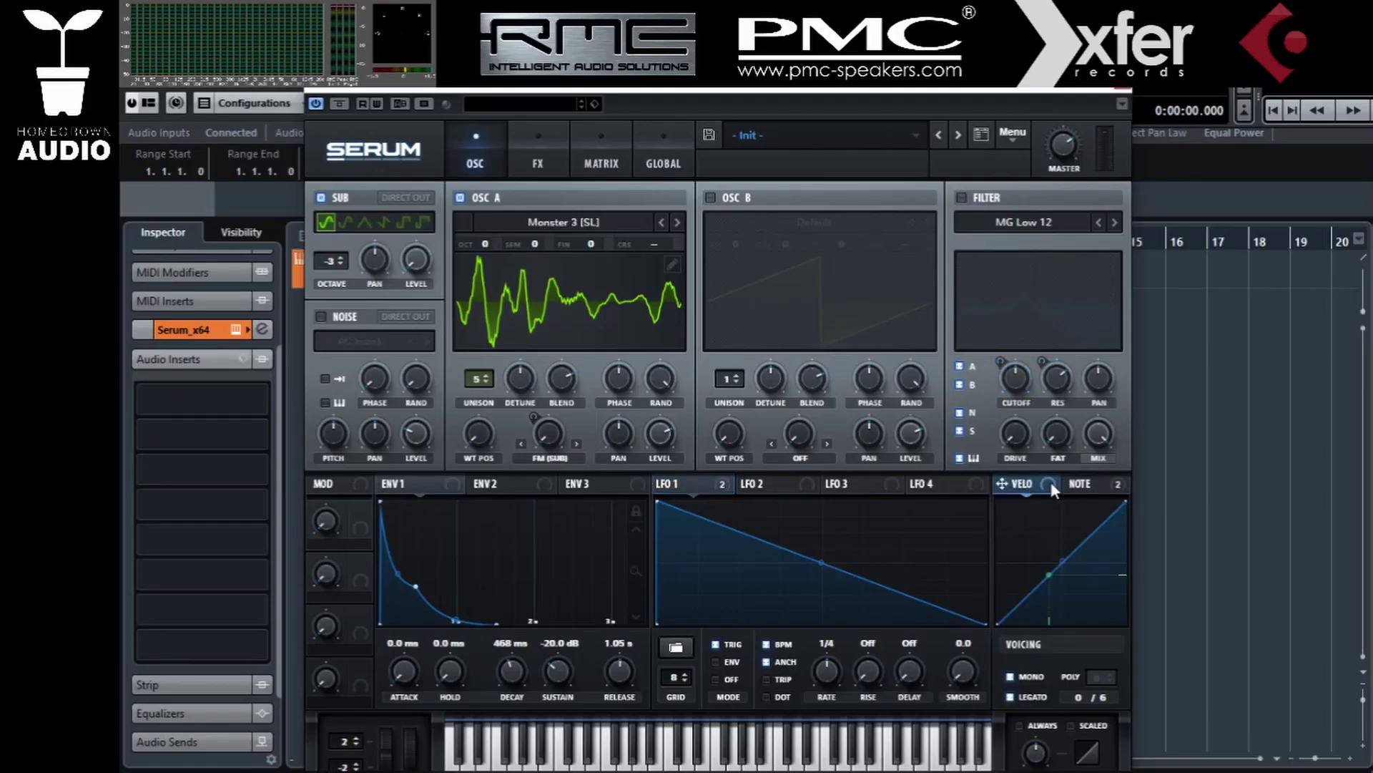
{"action": "left_click_drag", "start_coordinate": [1052, 488], "coordinate": [408, 428]}
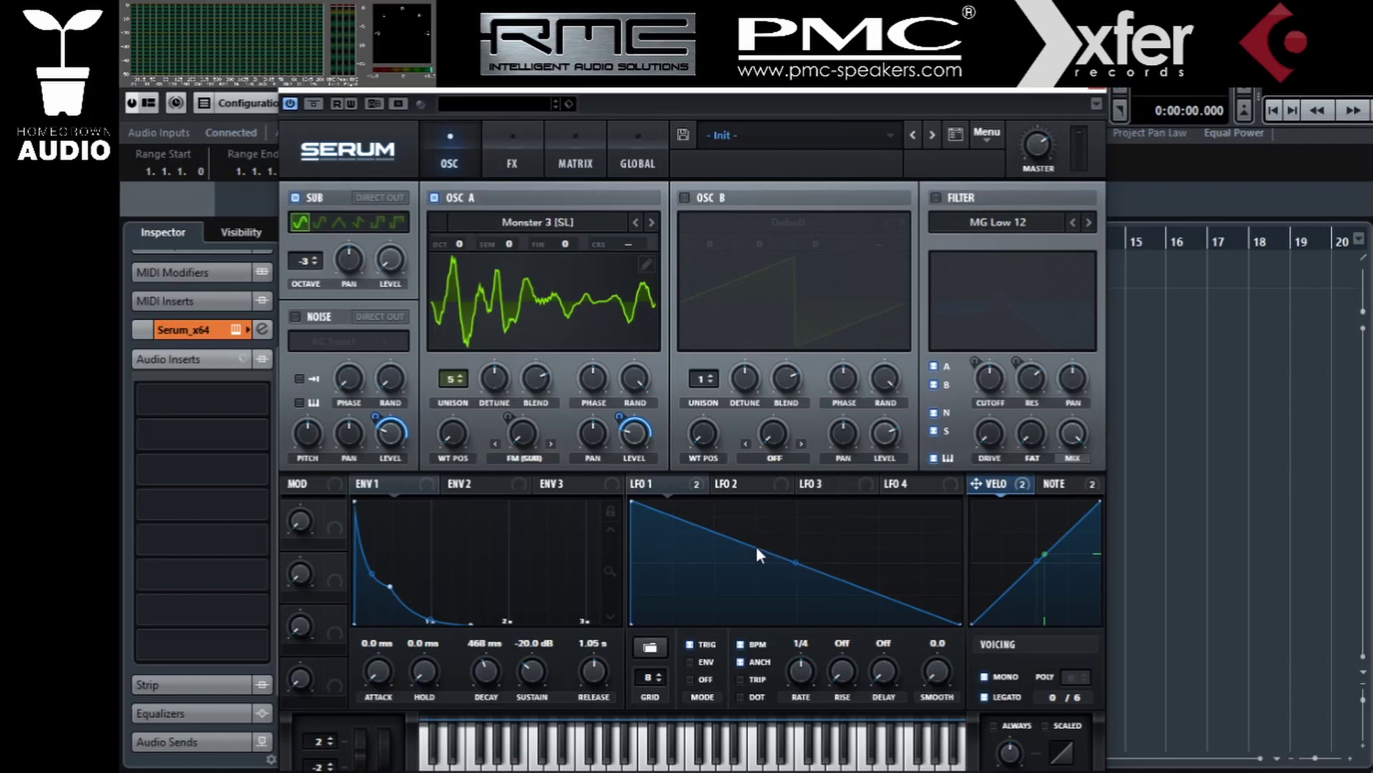
Add a point to LFO 1's falling ramp, reposition it about a quarter into the cycle, and bend the first segment into a curve
{"action": "left_click_drag", "start_coordinate": [736, 540], "coordinate": [613, 502]}
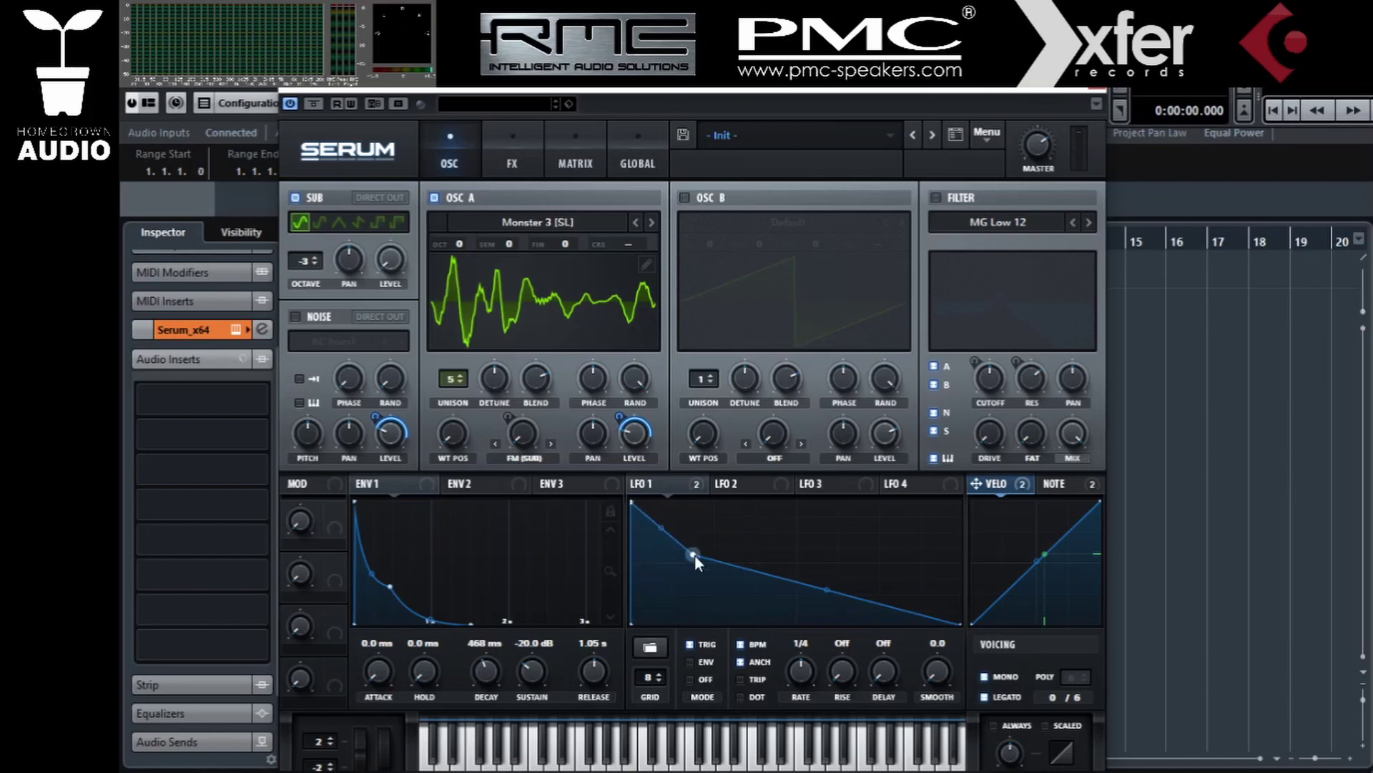
{"action": "left_click_drag", "start_coordinate": [694, 555], "coordinate": [791, 569]}
{"action": "mouse_move", "coordinate": [706, 533]}
{"action": "left_mouse_down"}
{"action": "mouse_move", "coordinate": [711, 550]}
{"action": "mouse_move", "coordinate": [711, 523]}
{"action": "mouse_move", "coordinate": [711, 548]}
{"action": "left_mouse_up"}
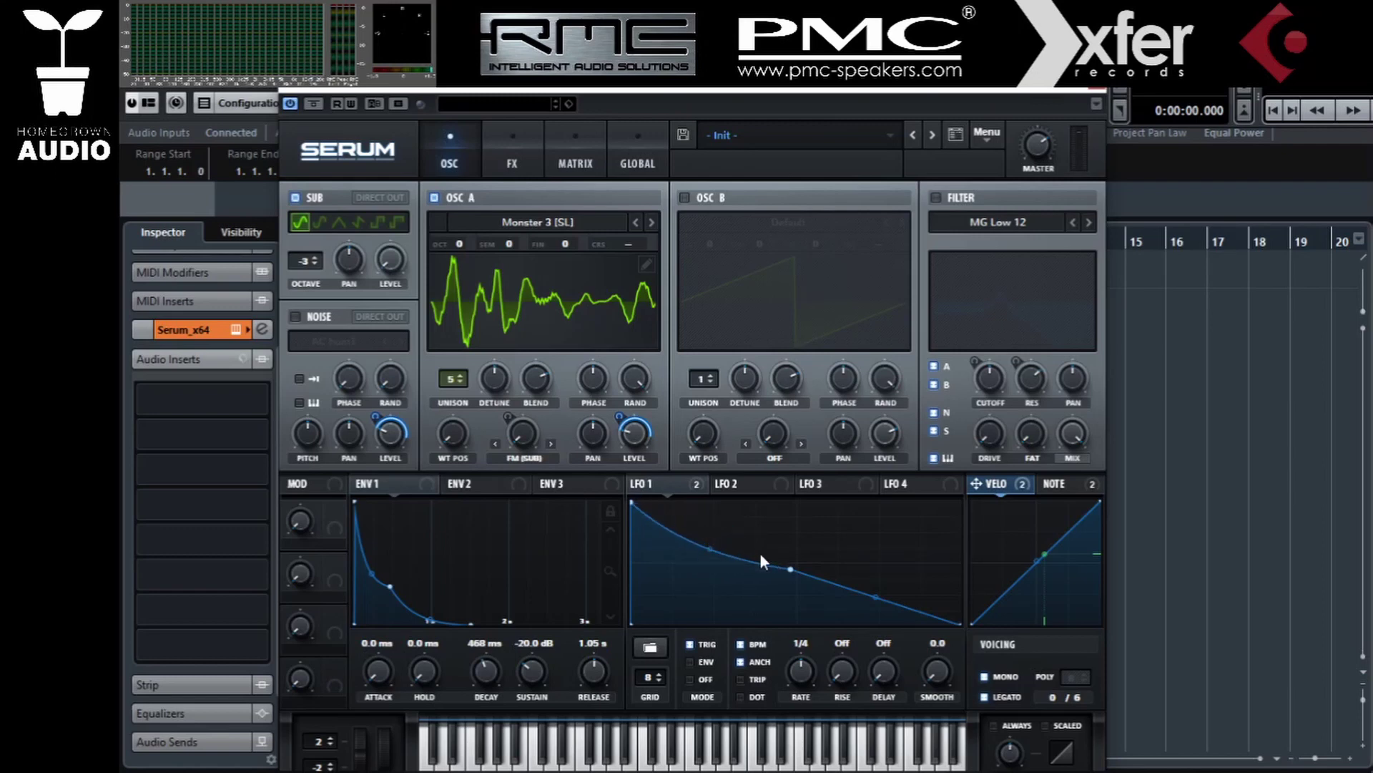
{"action": "left_click_drag", "start_coordinate": [791, 570], "coordinate": [711, 579]}
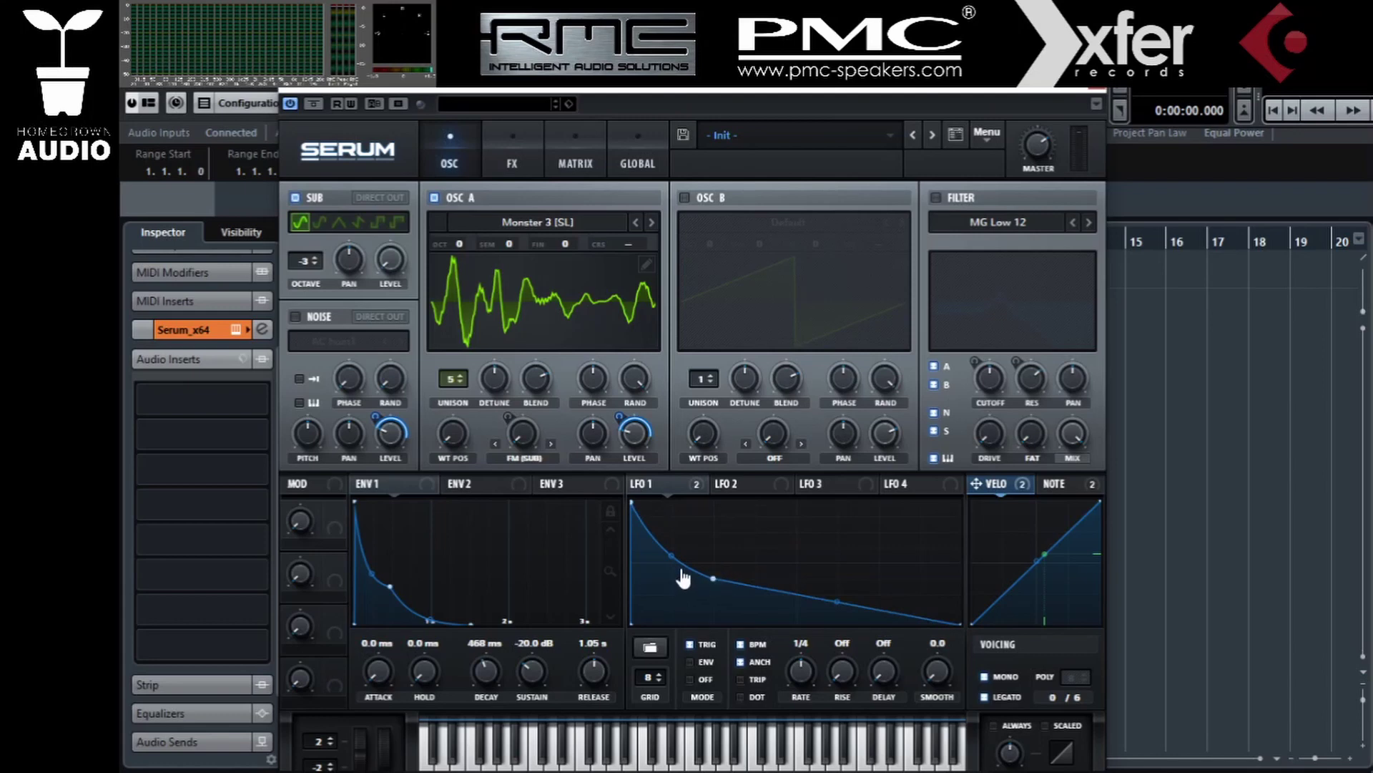
Draw an eight-step pattern with varied heights across LFO 1's shape, and set its grid to 10
{"action": "left_click", "coordinate": [649, 547], "text": "shift"}
{"action": "mouse_move", "coordinate": [719, 552]}
{"action": "left_mouse_down"}
{"action": "mouse_move", "coordinate": [732, 525]}
{"action": "mouse_move", "coordinate": [805, 554]}
{"action": "mouse_move", "coordinate": [826, 593]}
{"action": "mouse_move", "coordinate": [912, 545]}
{"action": "mouse_move", "coordinate": [943, 580]}
{"action": "left_mouse_up"}
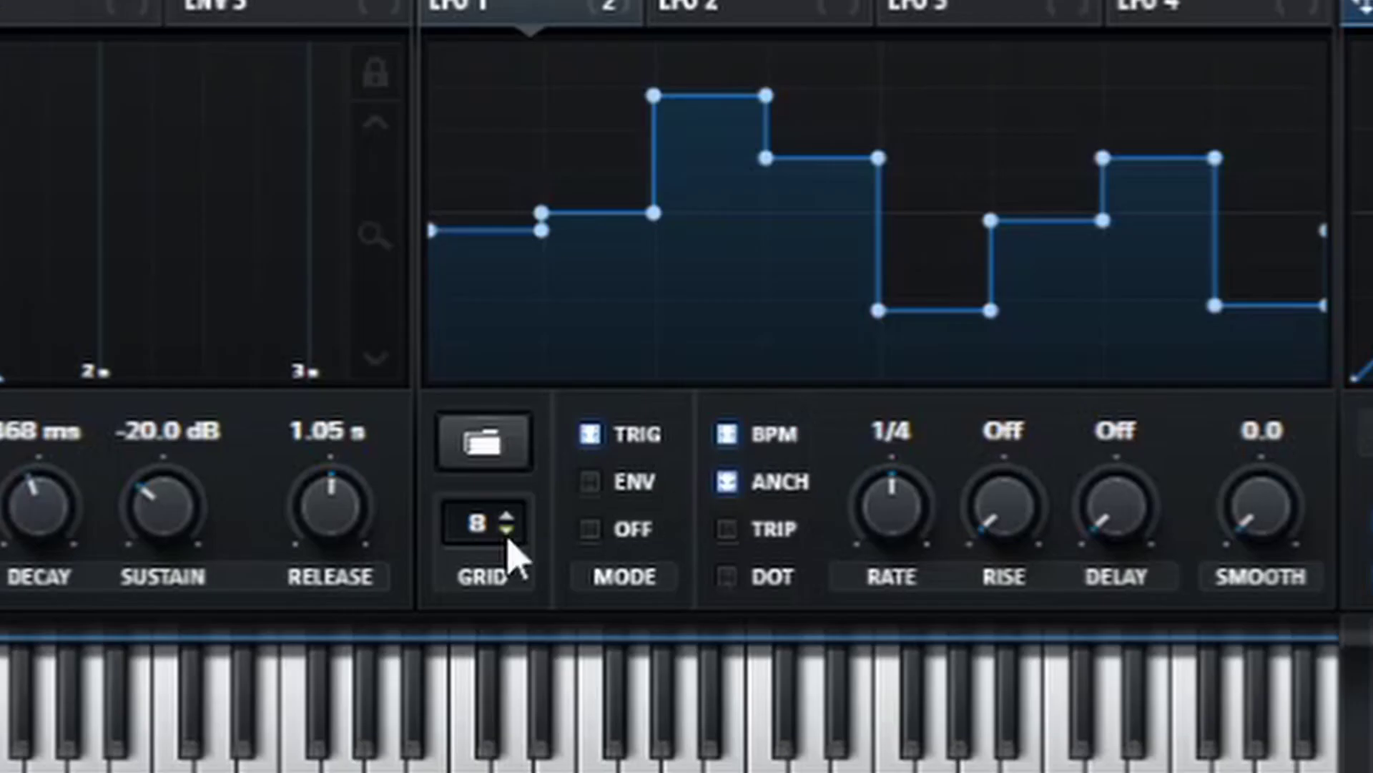
{"action": "left_click_drag", "start_coordinate": [648, 686], "coordinate": [675, 563]}
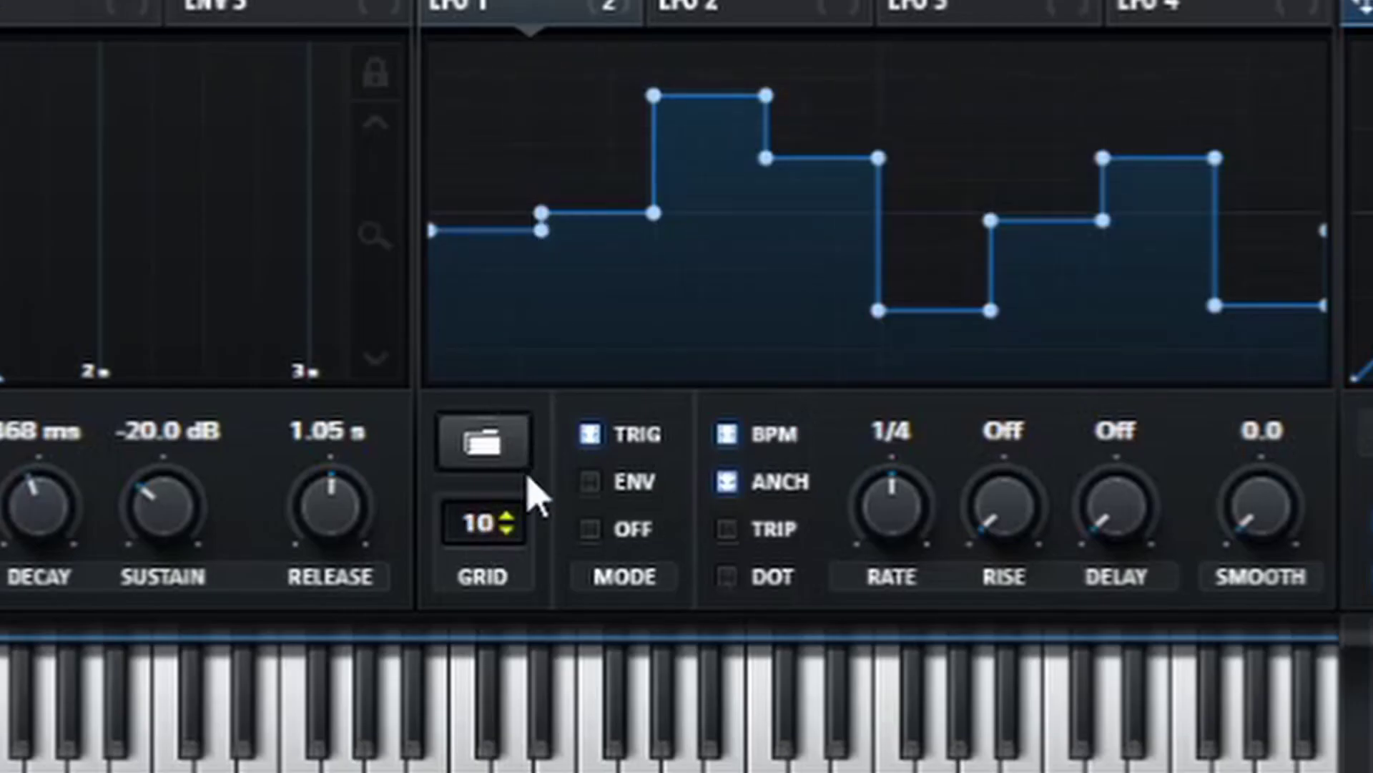
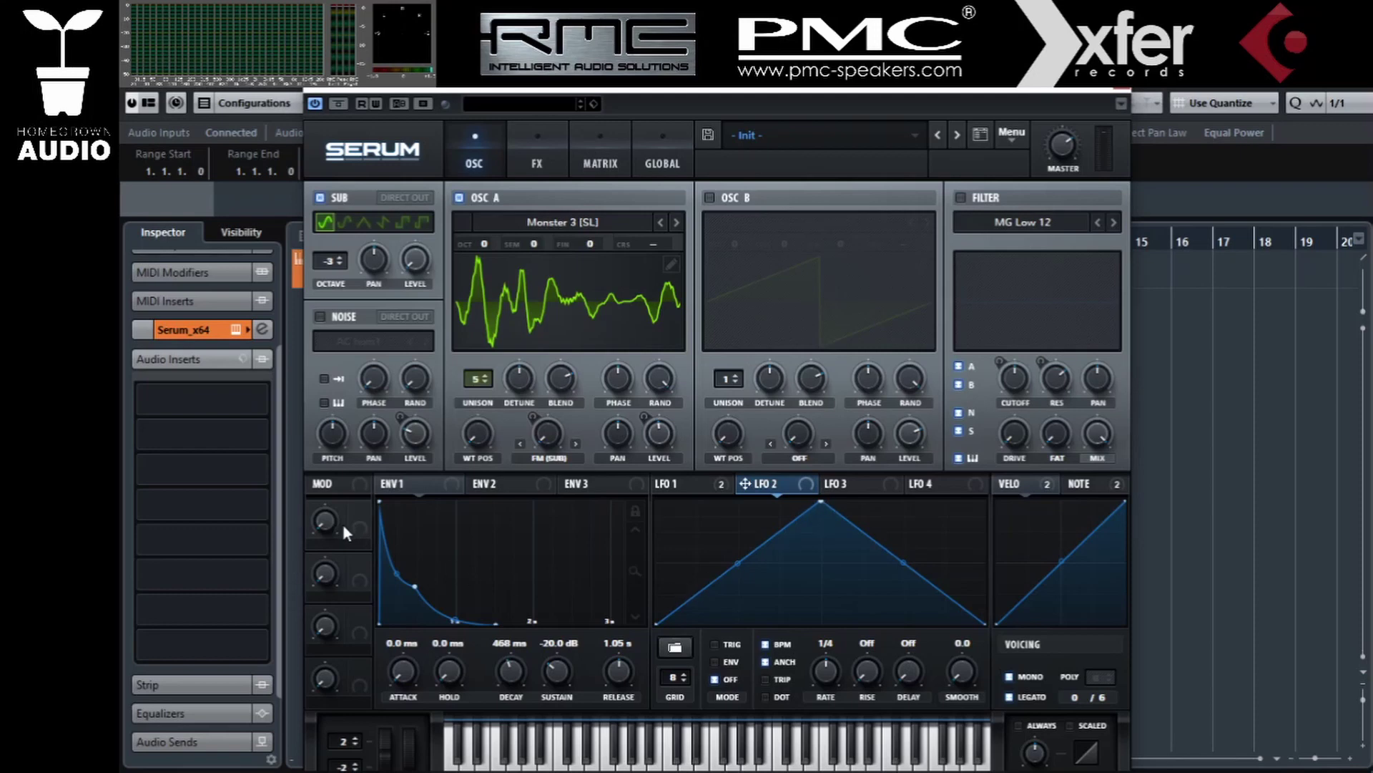
Assign Macro 1 to the vertical position of LFO 2's peak point through LFO Bus 1
{"action": "left_click_drag", "start_coordinate": [331, 519], "coordinate": [369, 508]}
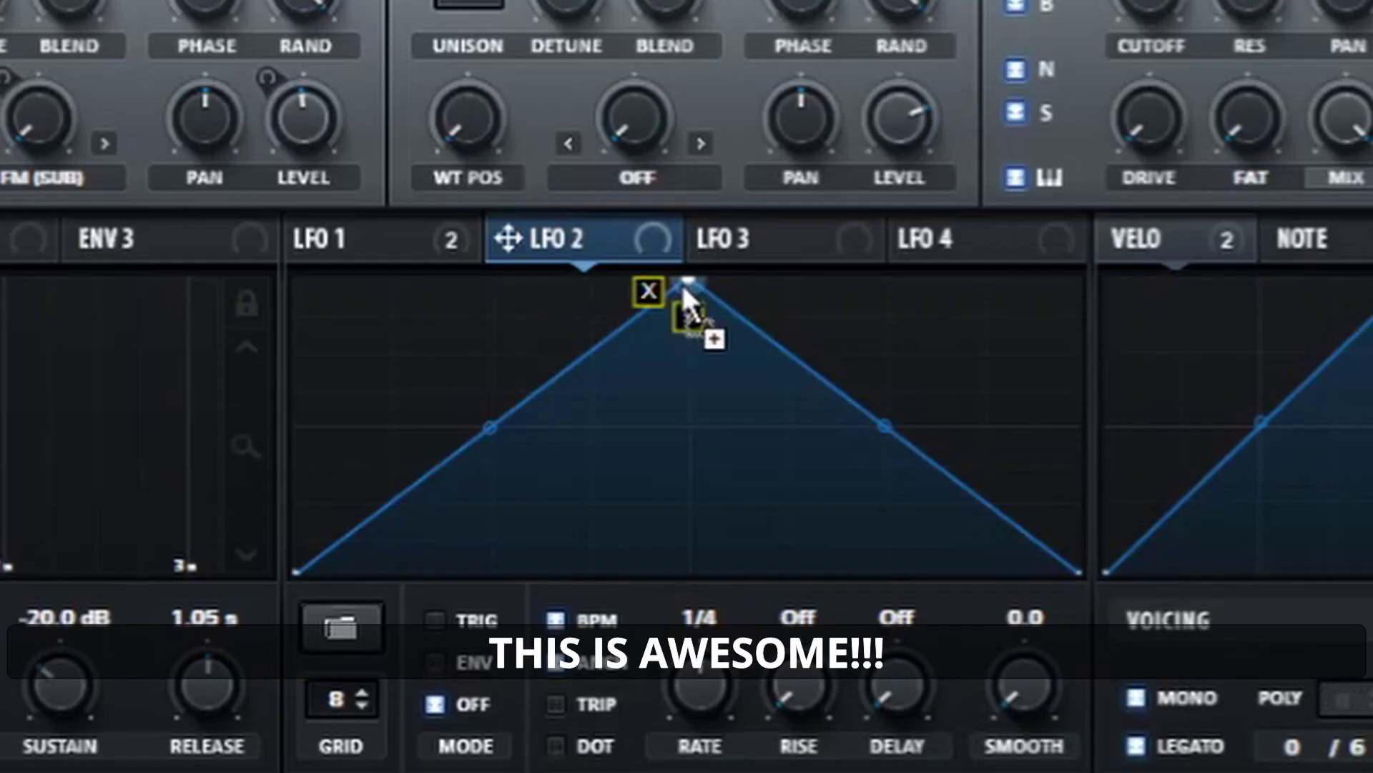
{"action": "mouse_move", "coordinate": [683, 286]}
{"action": "left_mouse_down"}
{"action": "mouse_move", "coordinate": [699, 322]}
{"action": "mouse_move", "coordinate": [667, 307]}
{"action": "left_mouse_up"}
{"action": "left_click_drag", "start_coordinate": [547, 290], "coordinate": [596, 326]}
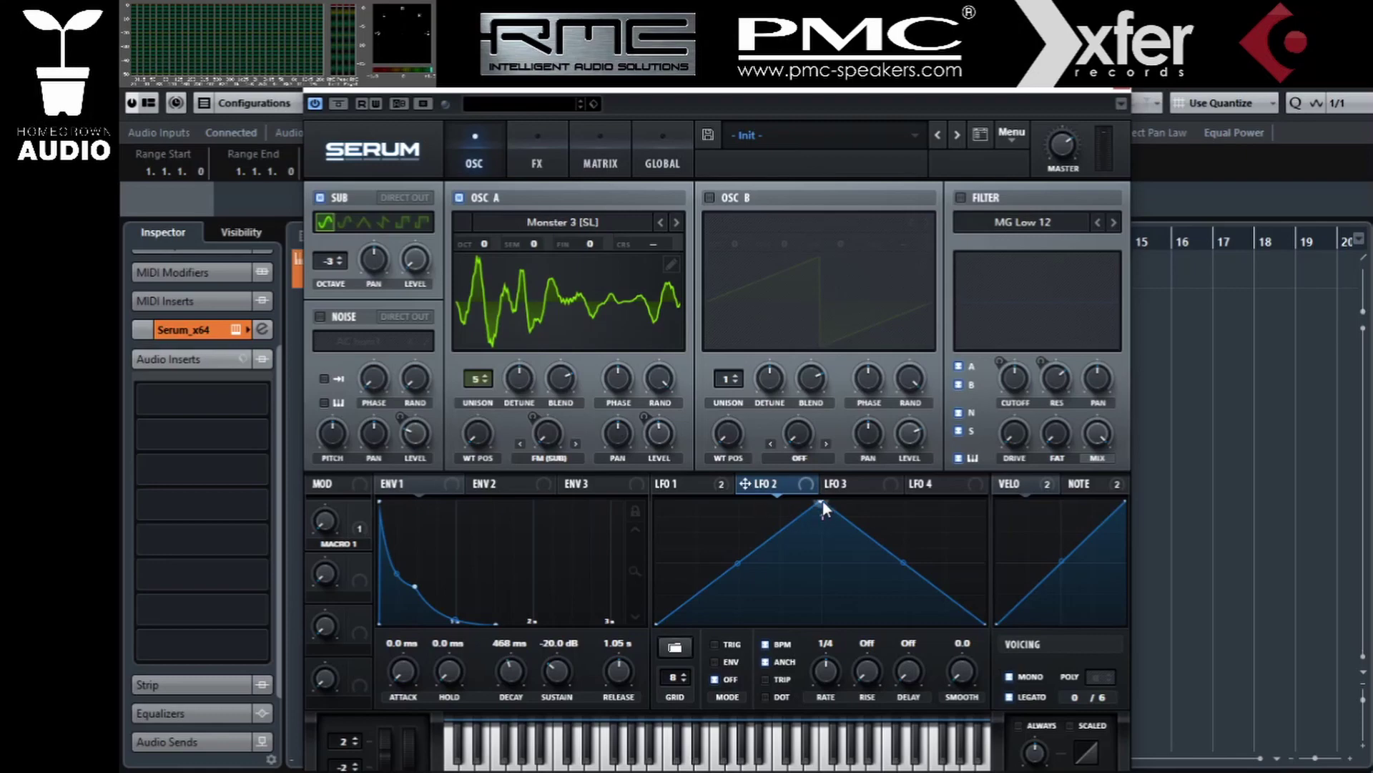
{"action": "mouse_move", "coordinate": [321, 530]}
Lower LFO 2's peak point to mid height and make the Macro 1 to LFO Bus 1 routing bidirectional in the matrix
{"action": "left_click", "coordinate": [601, 154]}
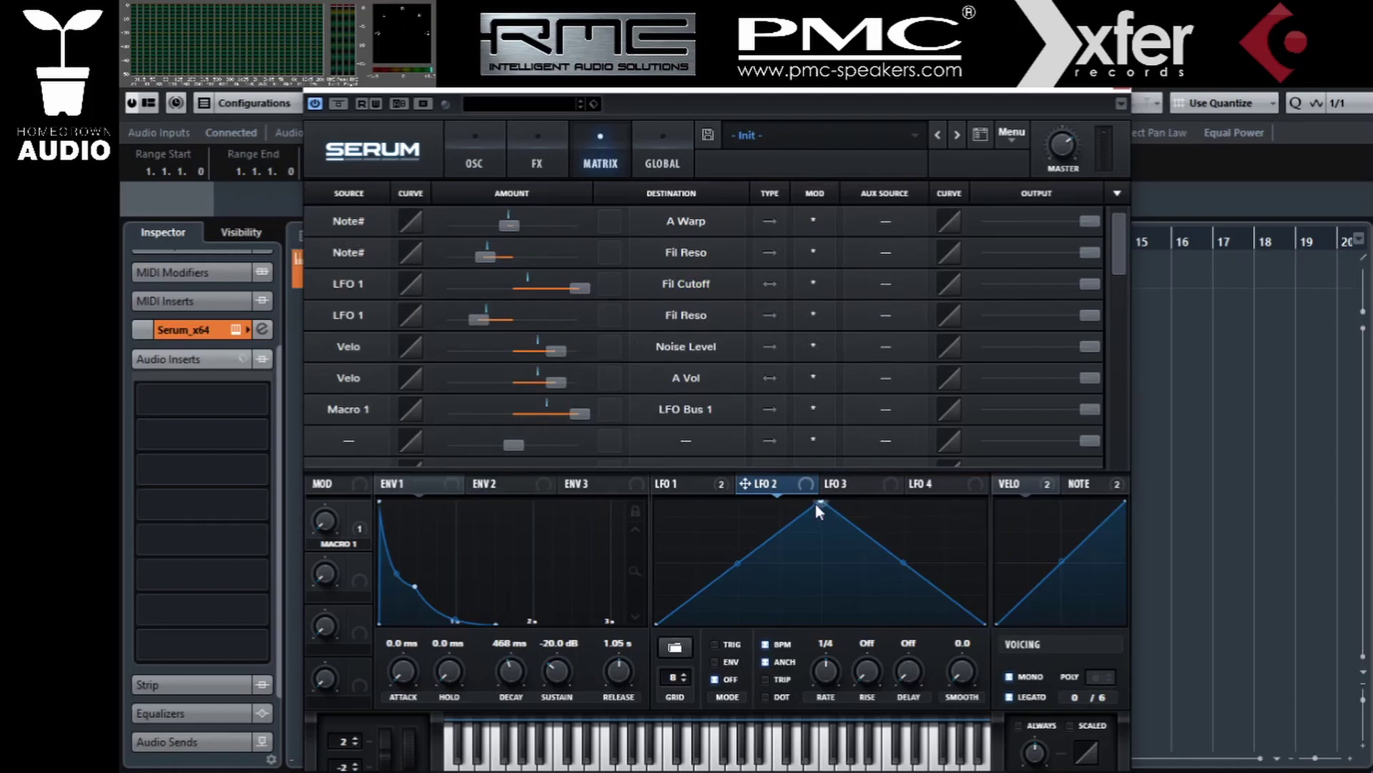
{"action": "left_click_drag", "start_coordinate": [824, 504], "coordinate": [824, 630]}
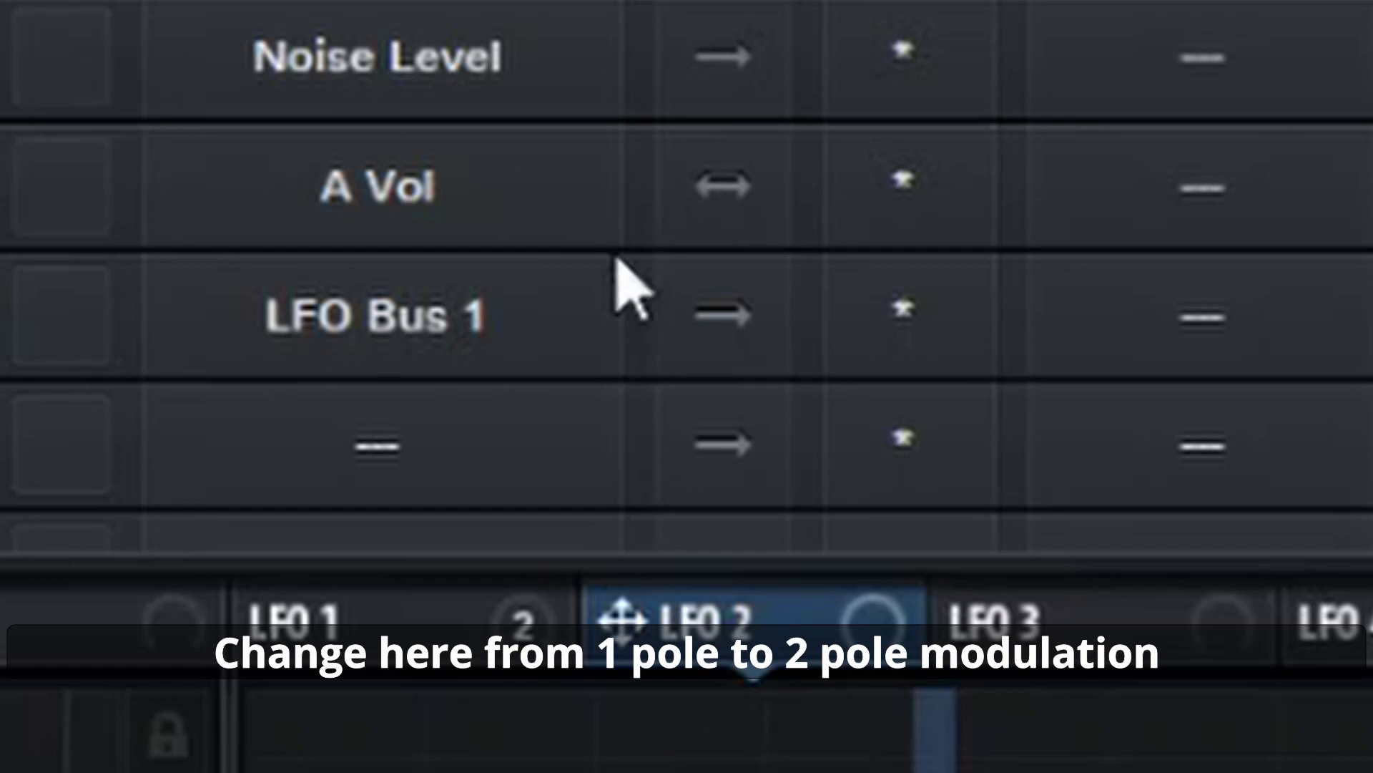
{"action": "left_click", "coordinate": [769, 409]}
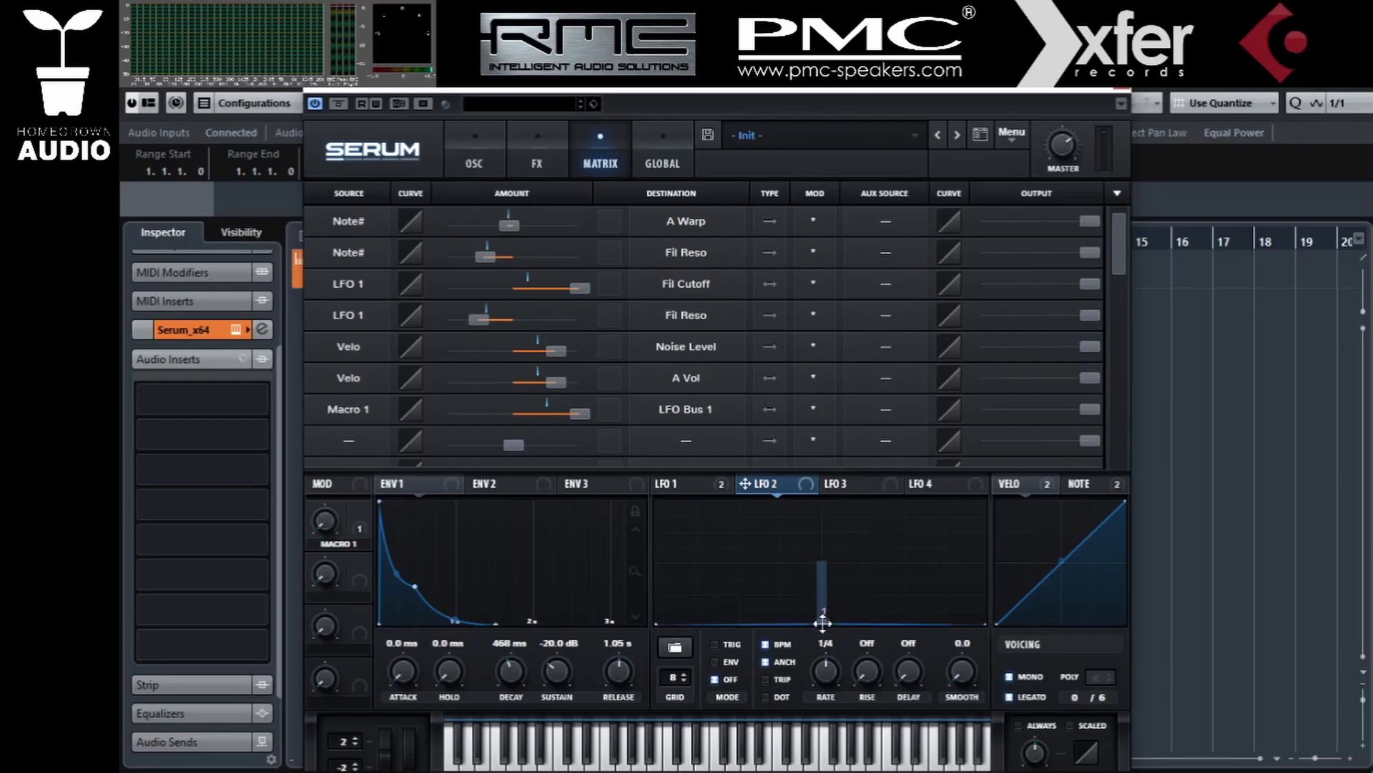
{"action": "left_click_drag", "start_coordinate": [823, 624], "coordinate": [824, 562]}
Readjust the Macro 1 modulation amount on LFO Bus 1 to slightly below its maximum
{"action": "left_click_drag", "start_coordinate": [582, 414], "coordinate": [633, 448]}
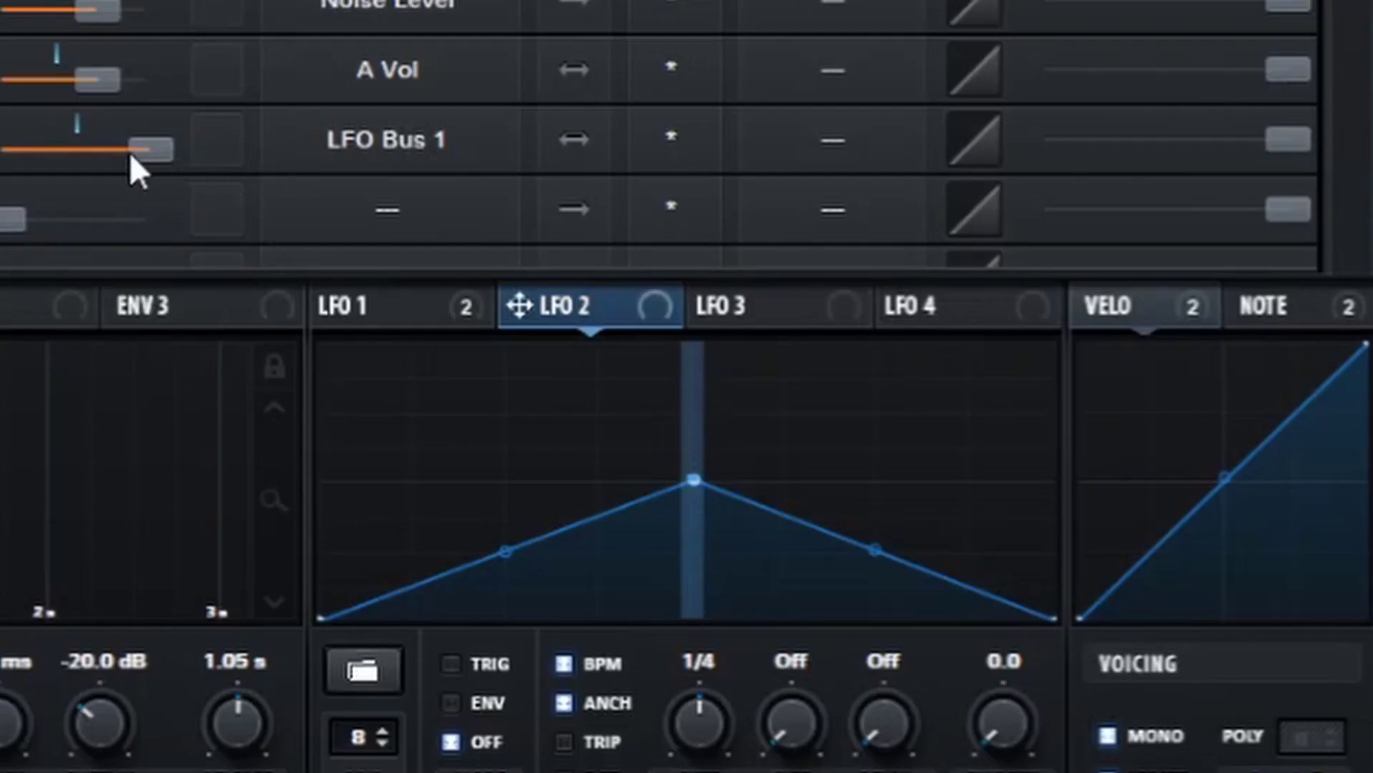
{"action": "left_click_drag", "start_coordinate": [131, 156], "coordinate": [119, 156]}
{"action": "left_click_drag", "start_coordinate": [2, 166], "coordinate": [0, 173]}
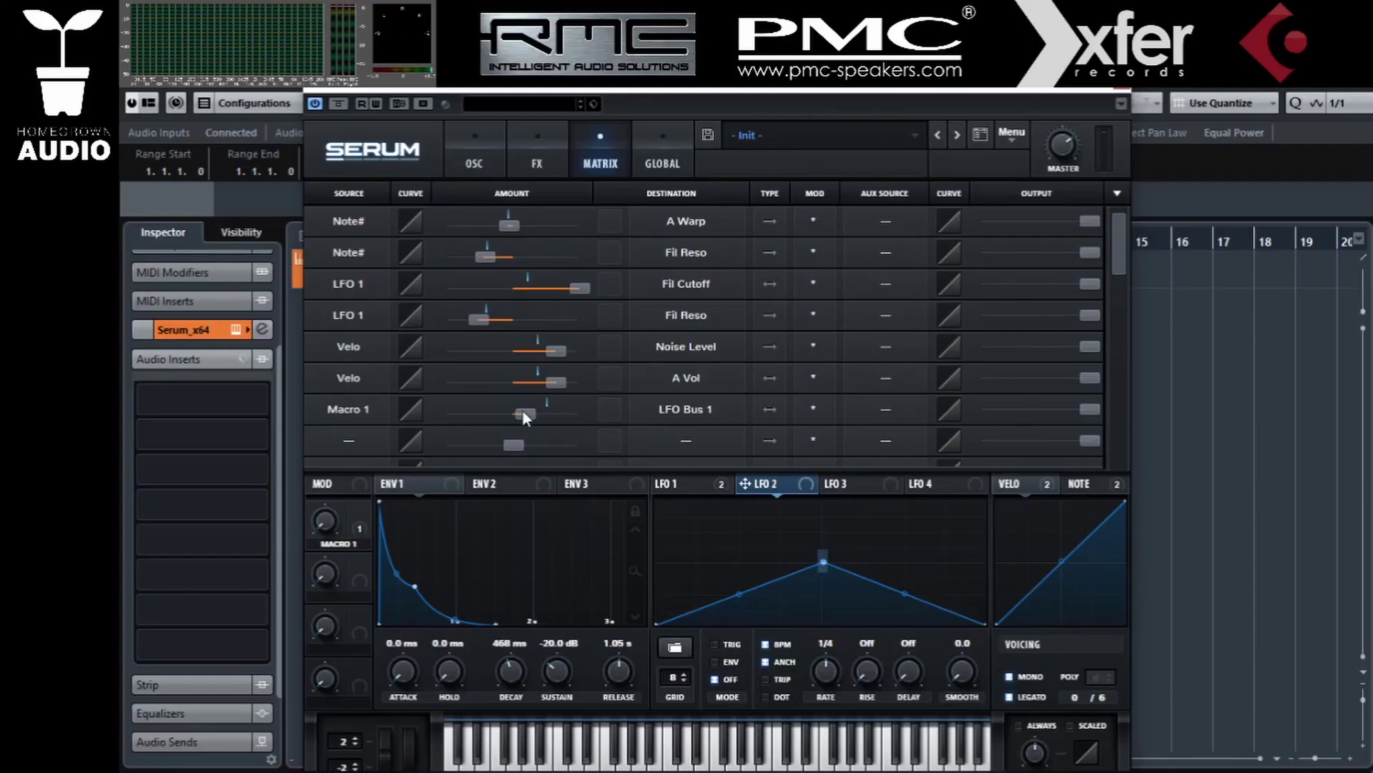
{"action": "left_click_drag", "start_coordinate": [522, 415], "coordinate": [564, 413]}
{"action": "mouse_move", "coordinate": [325, 538]}
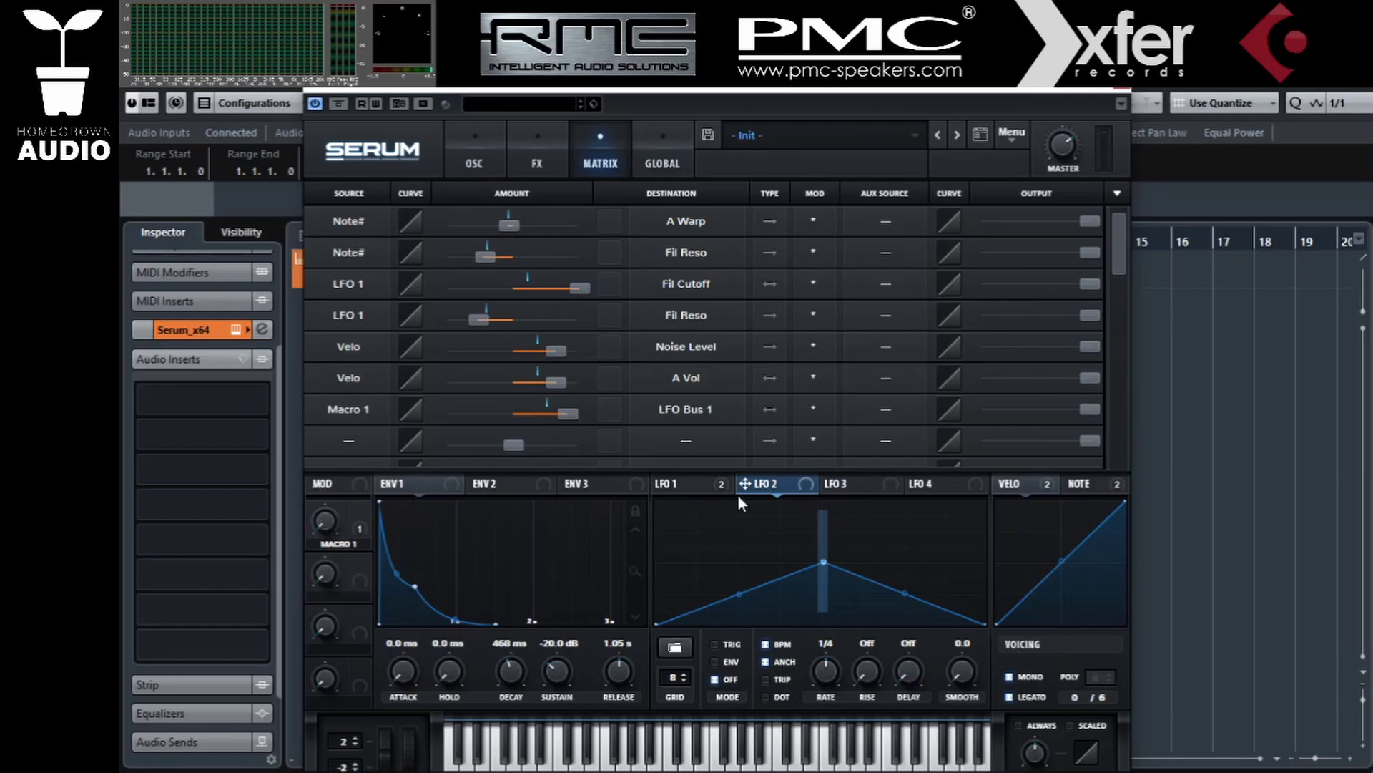
Assign LFO 2 to oscillator A's wavetable position, and Macro 1 to the horizontal position of LFO 2's peak point
{"action": "left_click", "coordinate": [487, 140]}
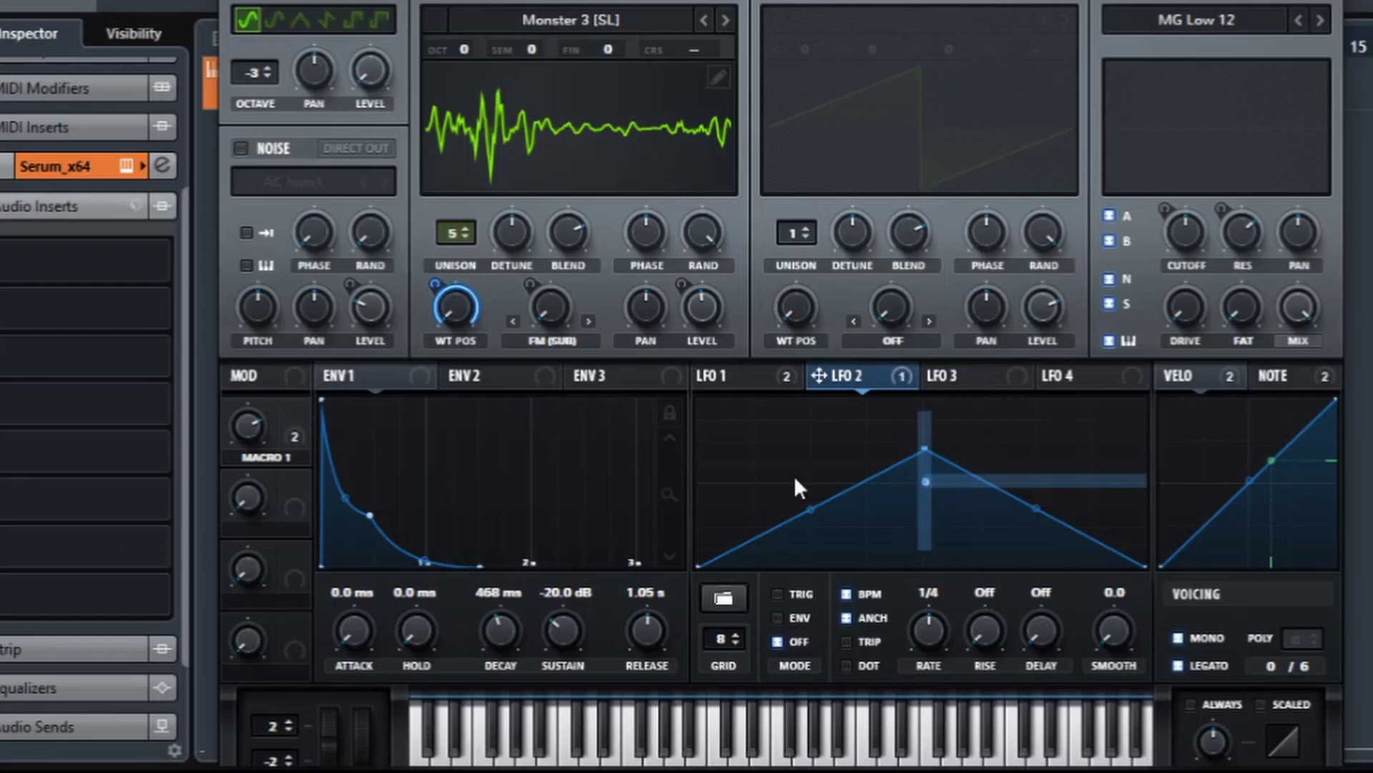
{"action": "left_click_drag", "start_coordinate": [247, 430], "coordinate": [289, 631]}
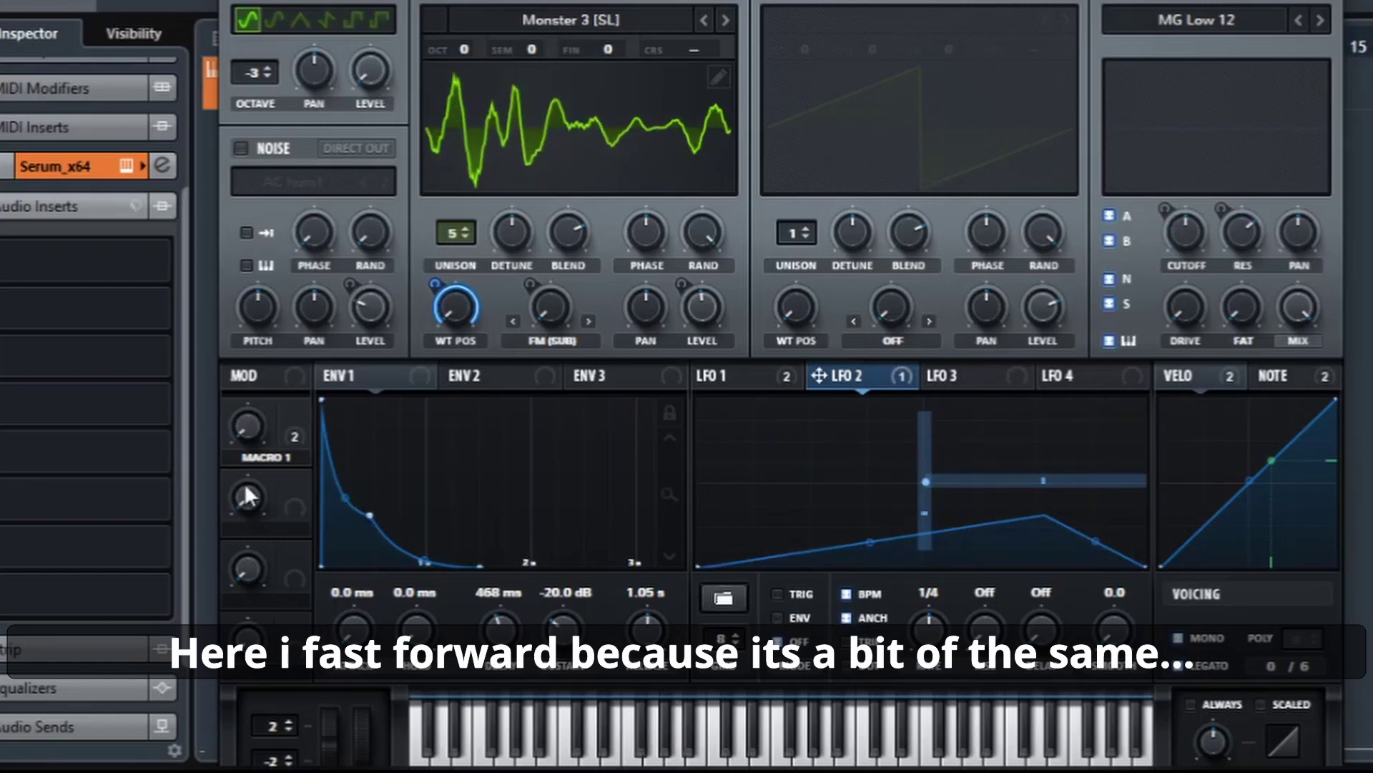
{"action": "left_click", "coordinate": [623, 724]}
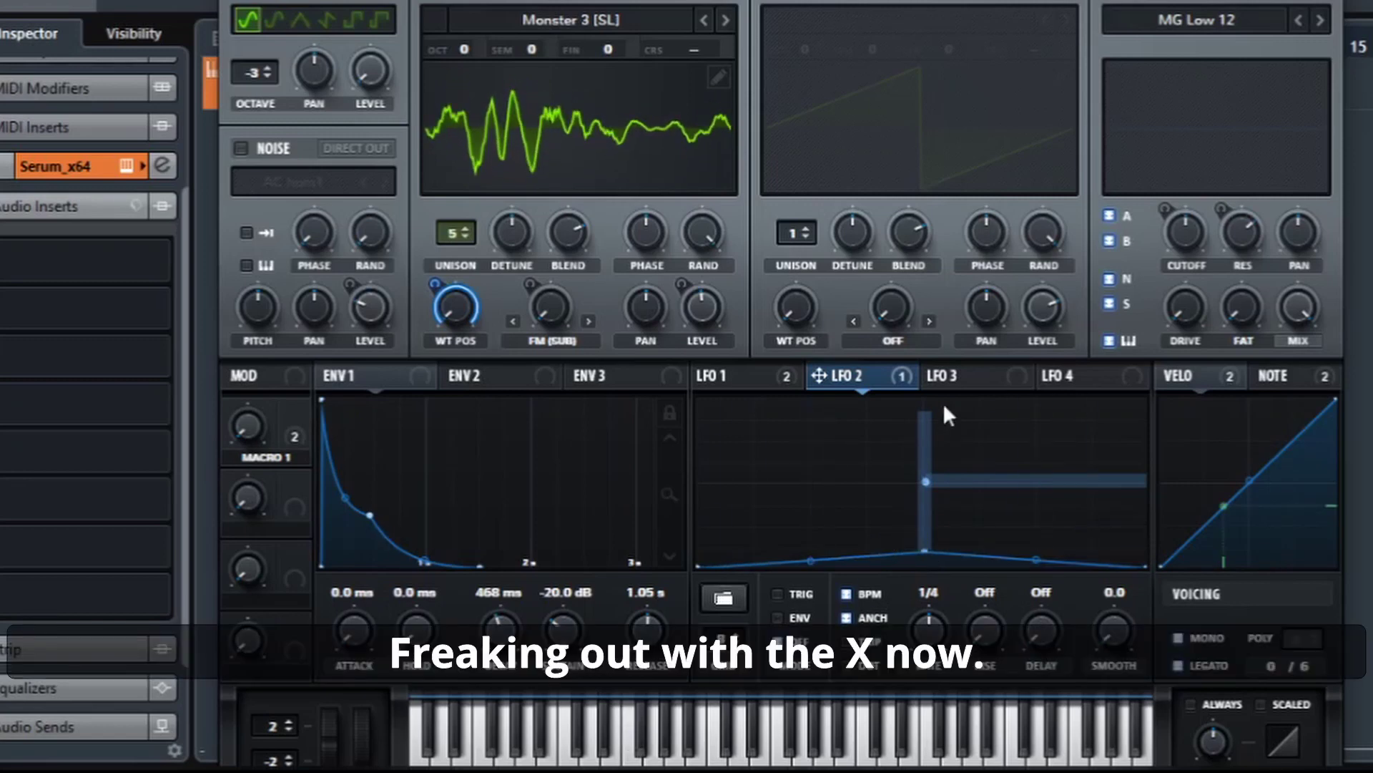
Move LFO 2's peak point about a third into the cycle, and make its horizontal Macro 1 modulation smaller and bidirectional
{"action": "left_click_drag", "start_coordinate": [930, 479], "coordinate": [844, 460]}
{"action": "left_click", "coordinate": [615, 1]}
{"action": "scroll", "coordinate": [696, 299], "scroll_direction": "down", "scroll_amount": 3}
{"action": "left_click_drag", "start_coordinate": [586, 278], "coordinate": [538, 279]}
{"action": "left_click", "coordinate": [852, 271]}
{"action": "left_click_drag", "start_coordinate": [247, 426], "coordinate": [257, 333]}
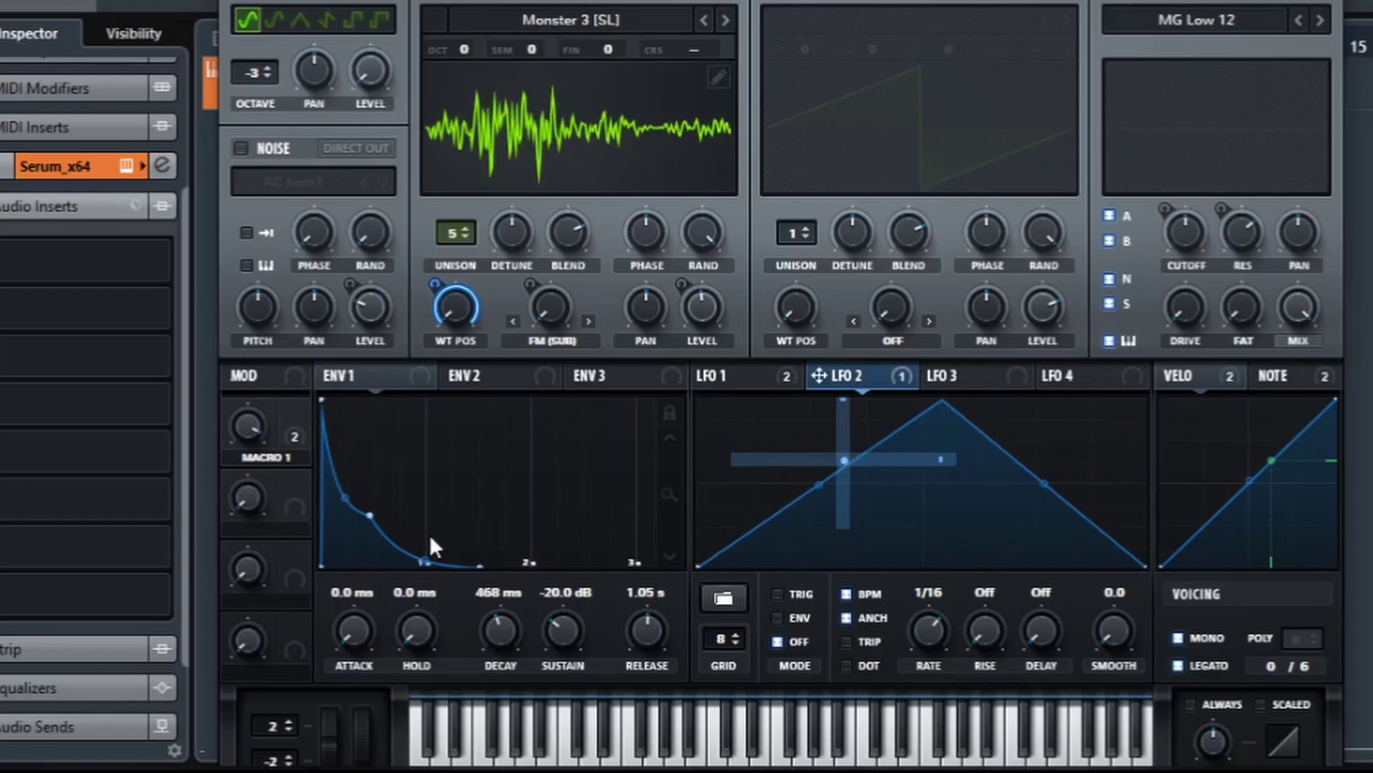
Assign LFO 1 to modulate the curve of LFO 2's falling segment through LFO Bus 3
{"action": "right_click", "coordinate": [1044, 483]}
{"action": "mouse_move", "coordinate": [1153, 264]}
{"action": "mouse_move", "coordinate": [1350, 319]}
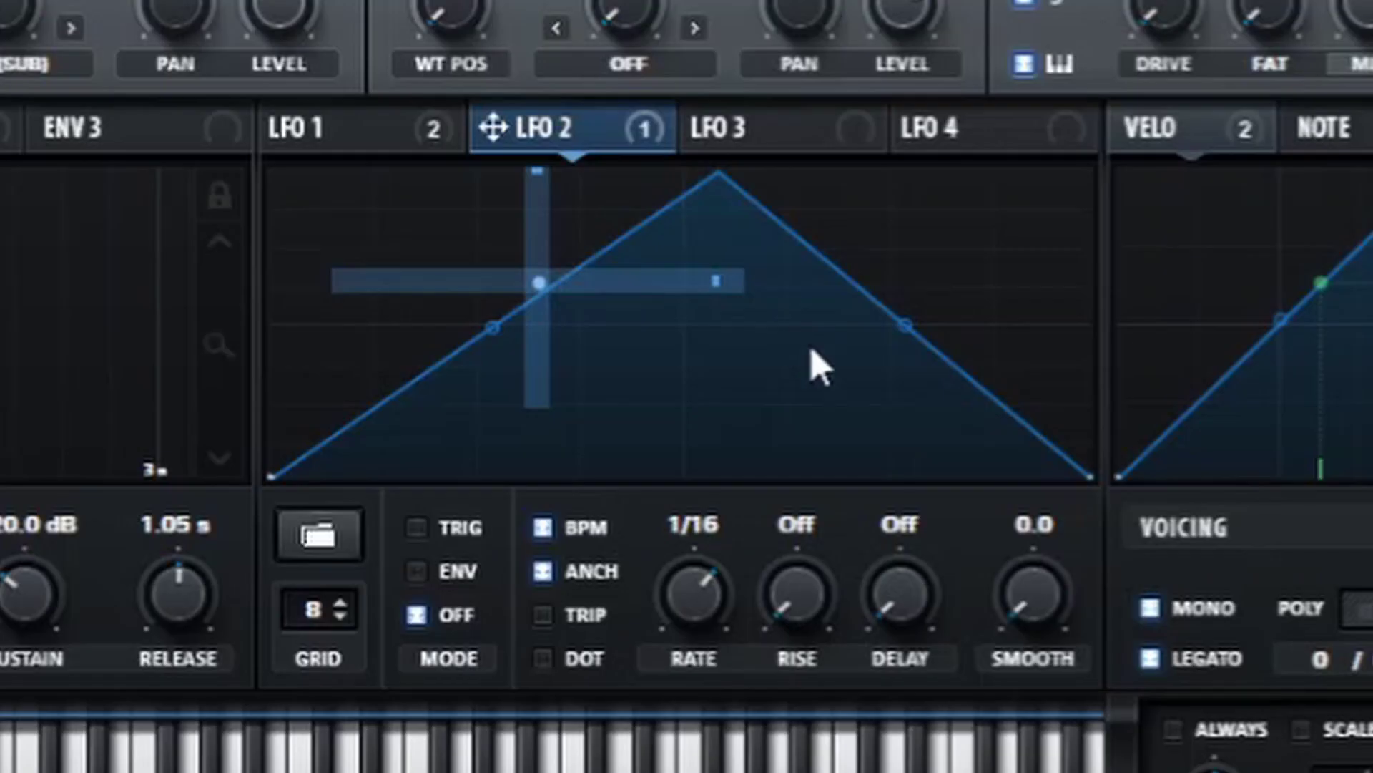
{"action": "right_click", "coordinate": [905, 328]}
{"action": "mouse_move", "coordinate": [1019, 366]}
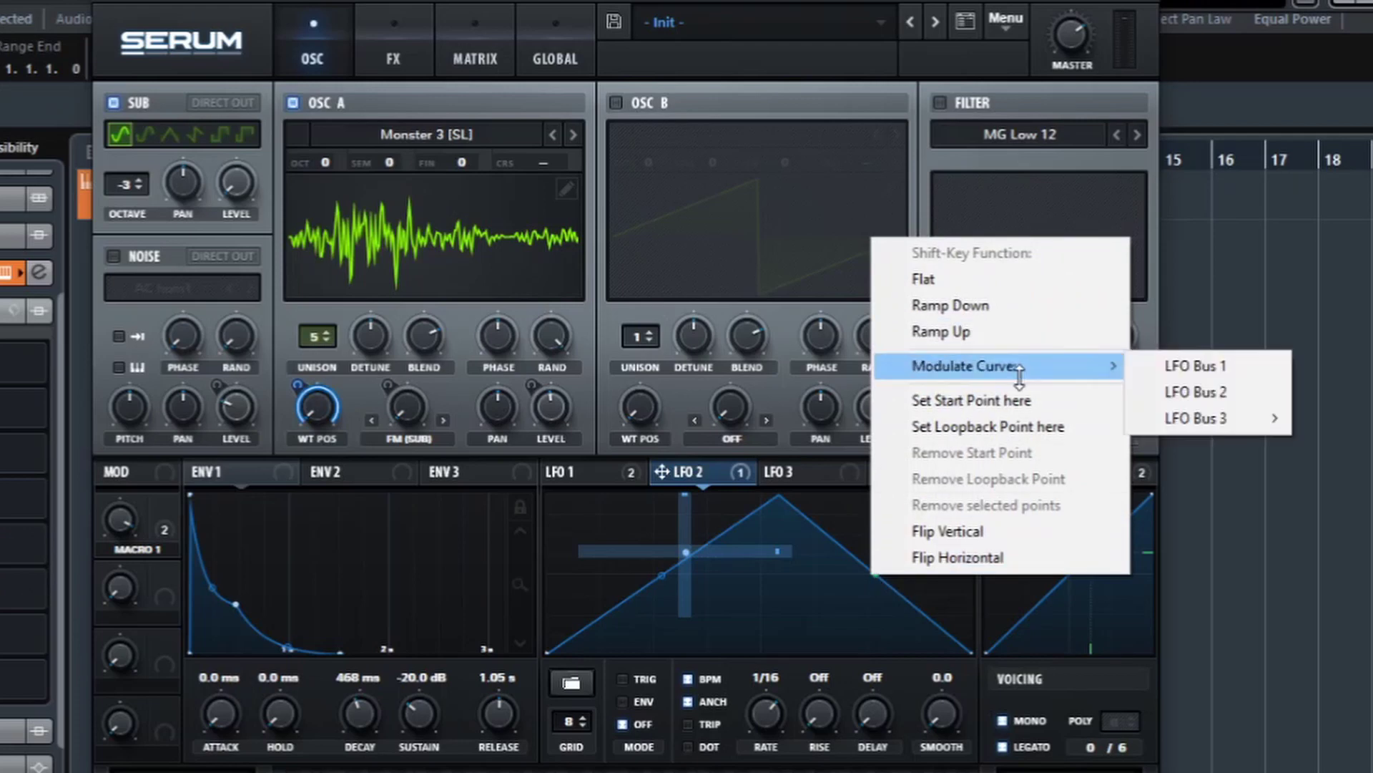
{"action": "mouse_move", "coordinate": [1205, 417]}
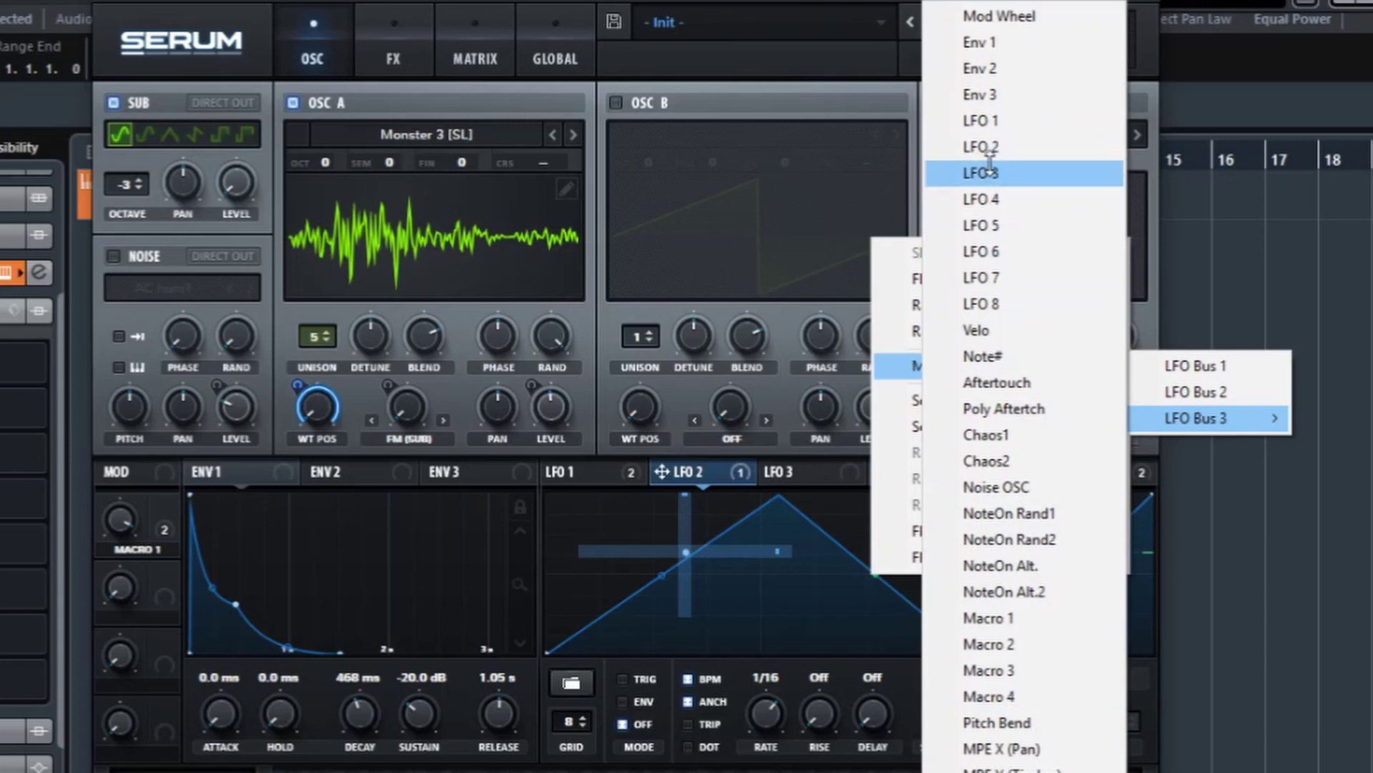
{"action": "left_click", "coordinate": [984, 119]}
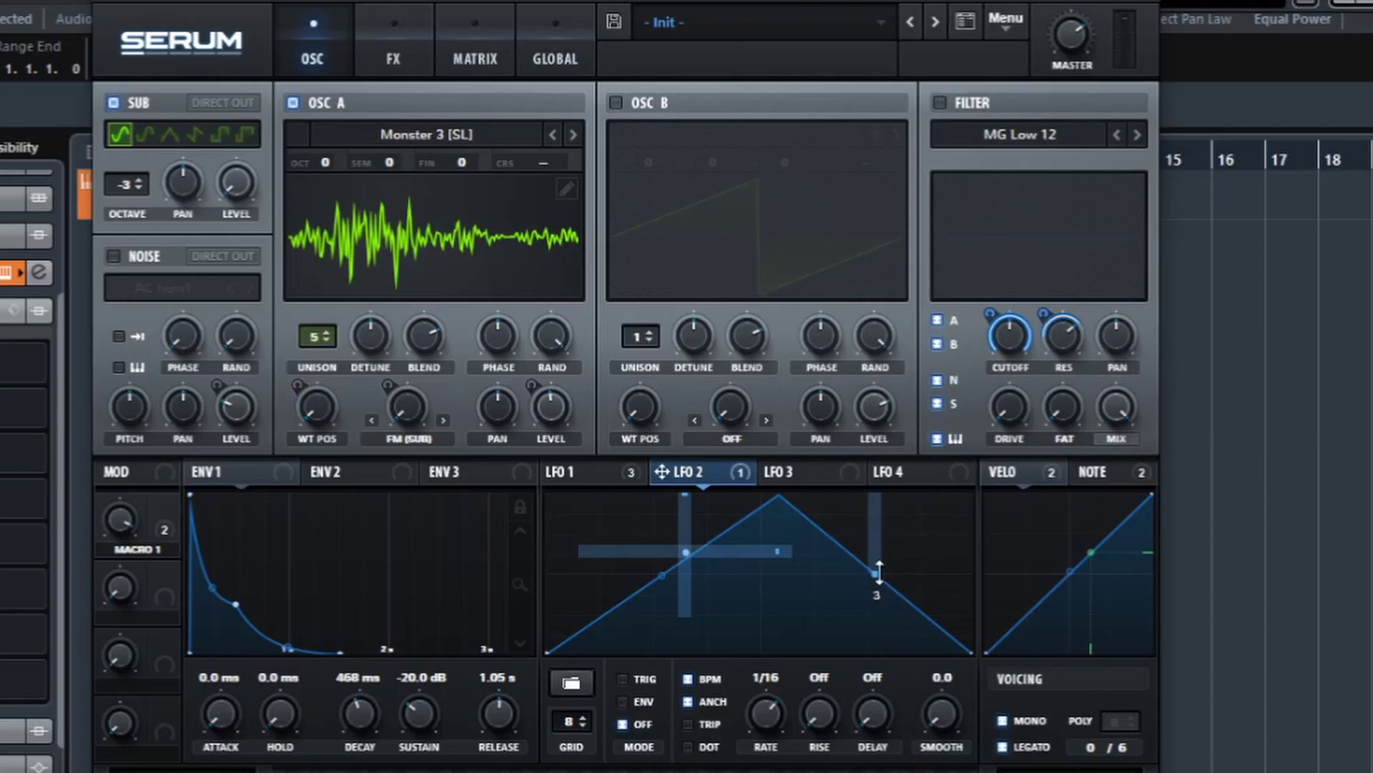
Bend LFO 2's falling segment downward, look at LFO 1 and LFO 3, and raise the segment's curve above the centre line
{"action": "left_click_drag", "start_coordinate": [878, 572], "coordinate": [873, 596]}
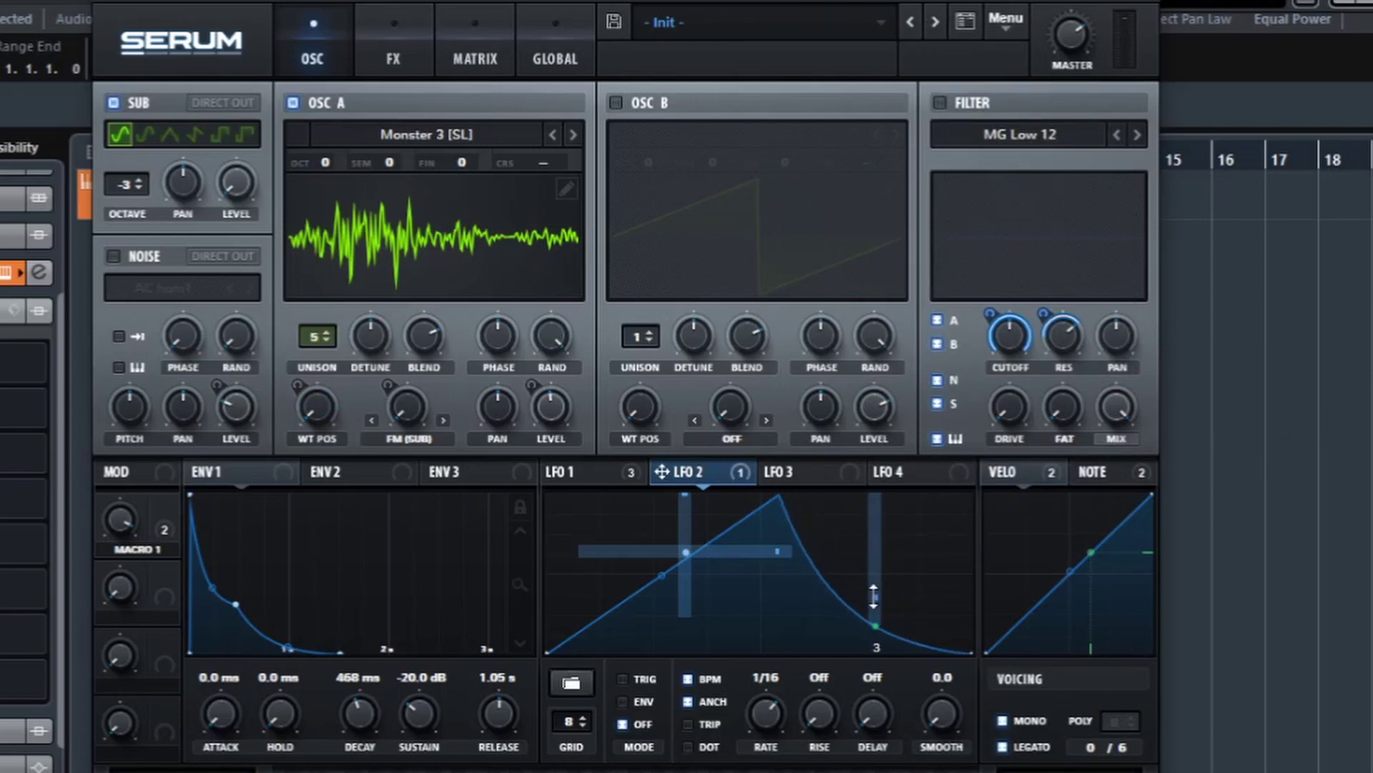
{"action": "left_click", "coordinate": [585, 474]}
{"action": "left_click", "coordinate": [798, 473]}
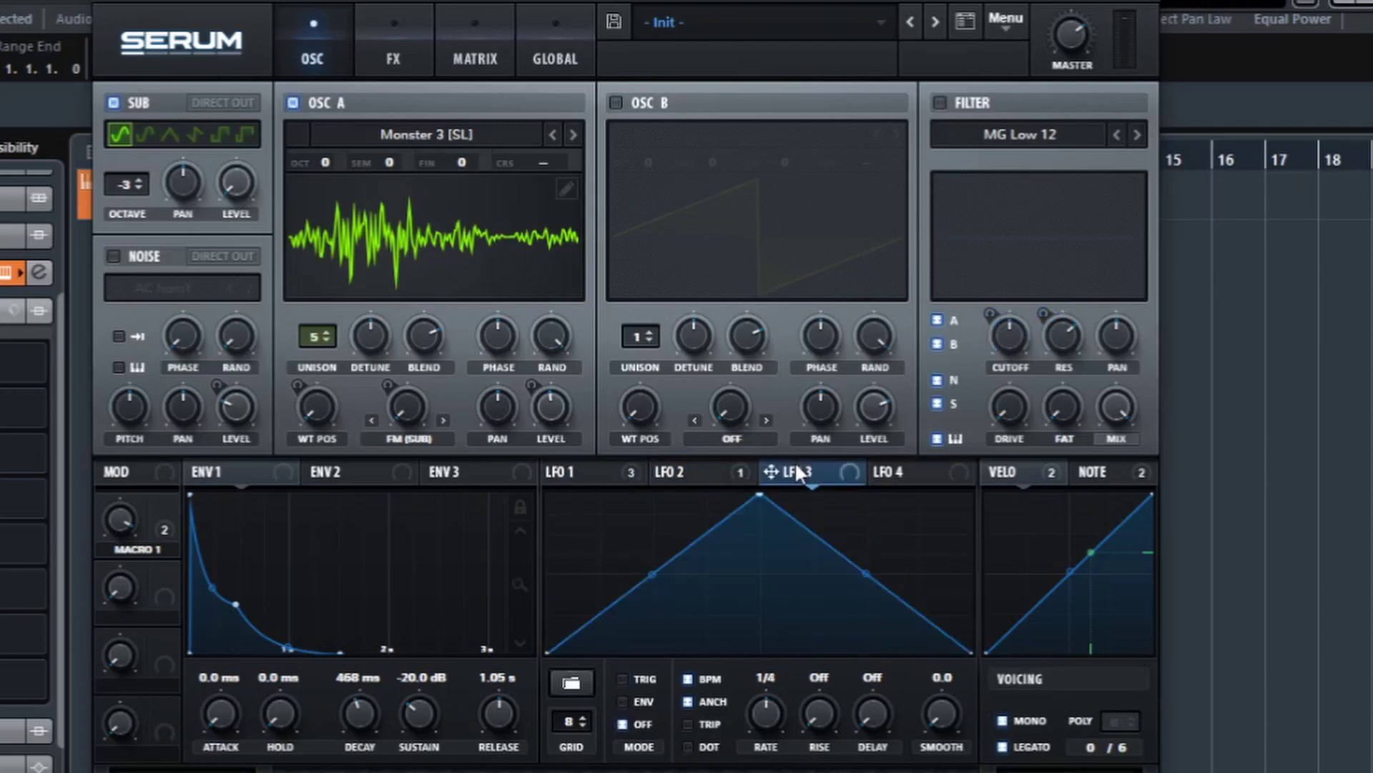
{"action": "left_click", "coordinate": [716, 472]}
{"action": "mouse_move", "coordinate": [873, 563]}
{"action": "left_mouse_down"}
{"action": "mouse_move", "coordinate": [866, 540]}
{"action": "mouse_move", "coordinate": [873, 557]}
{"action": "left_mouse_up"}
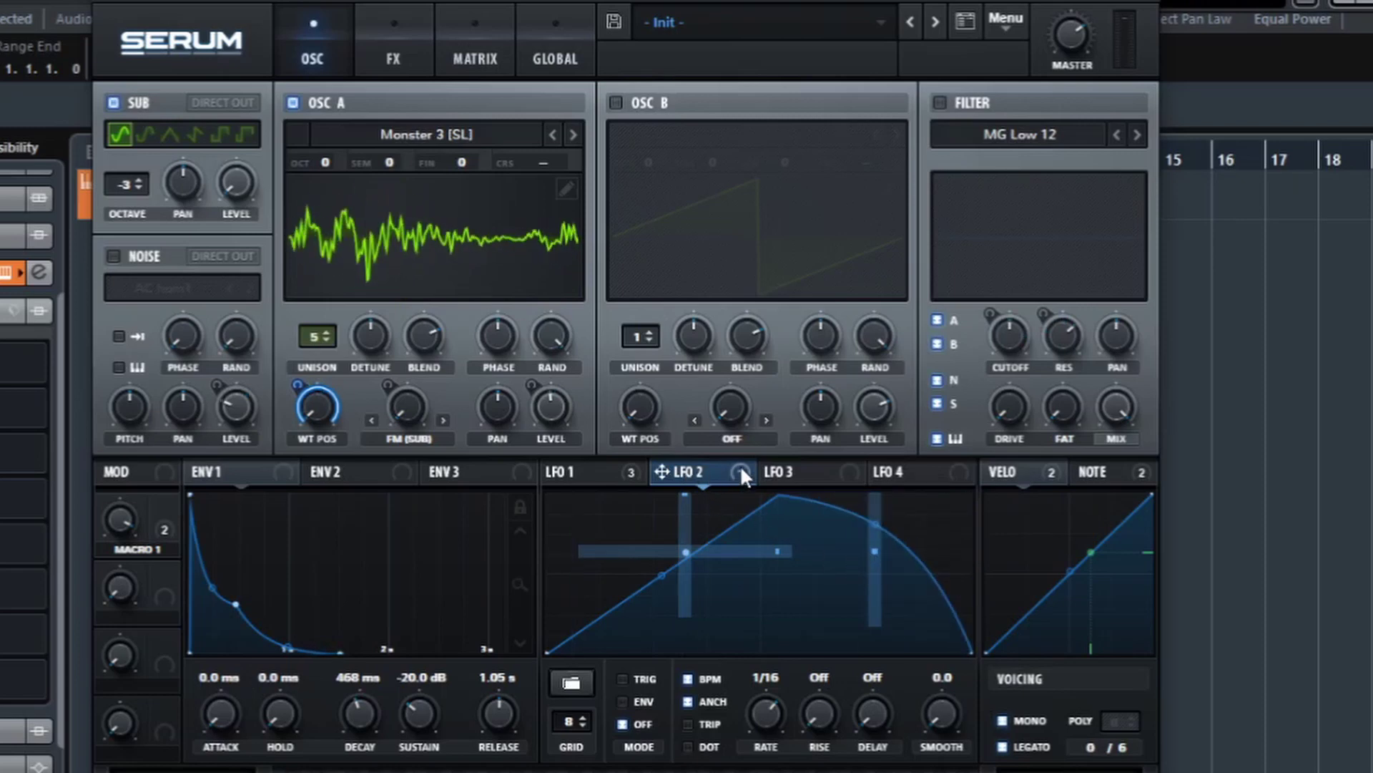
Assign LFO 2 to oscillator A's level and move its peak point close to the start of the cycle
{"action": "left_click_drag", "start_coordinate": [686, 553], "coordinate": [583, 562]}
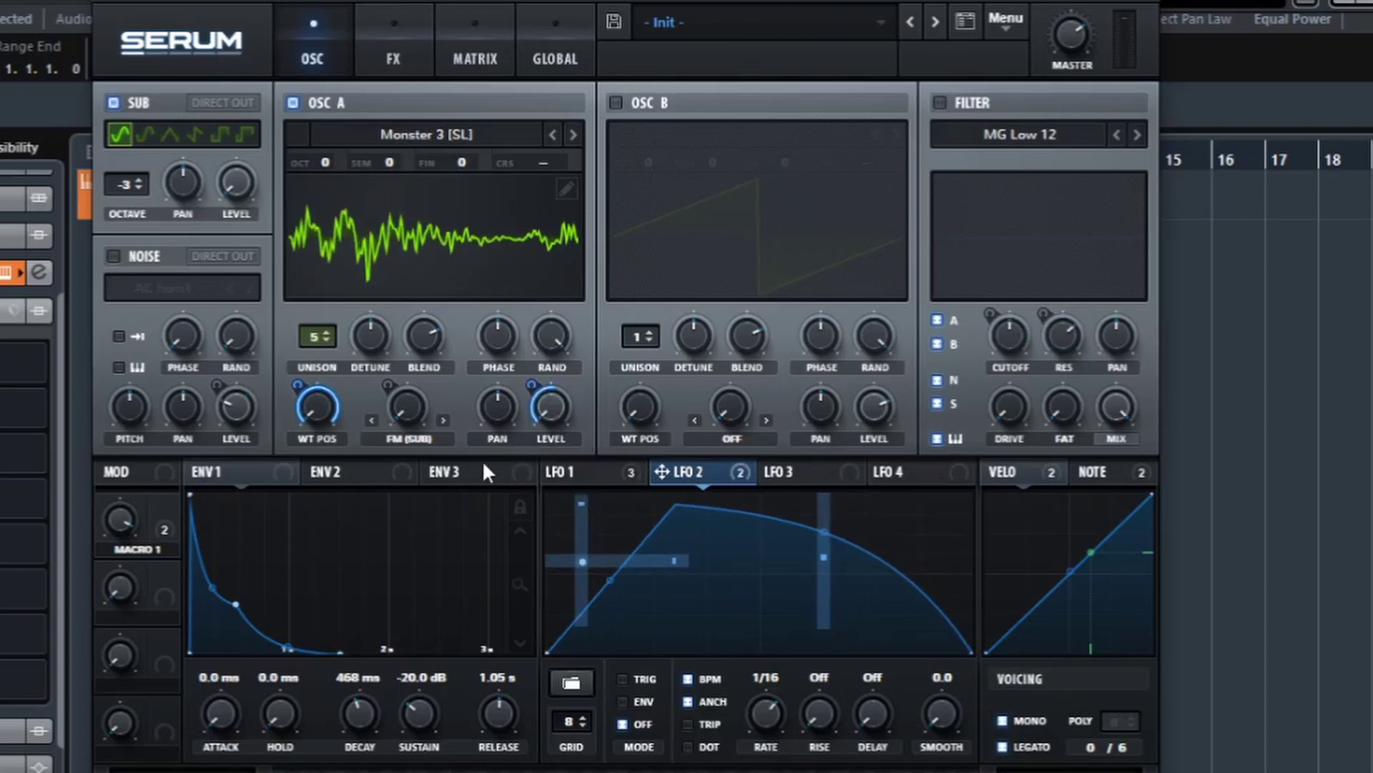
{"action": "left_click_drag", "start_coordinate": [110, 509], "coordinate": [114, 480]}
{"action": "left_click_drag", "start_coordinate": [582, 562], "coordinate": [589, 544]}
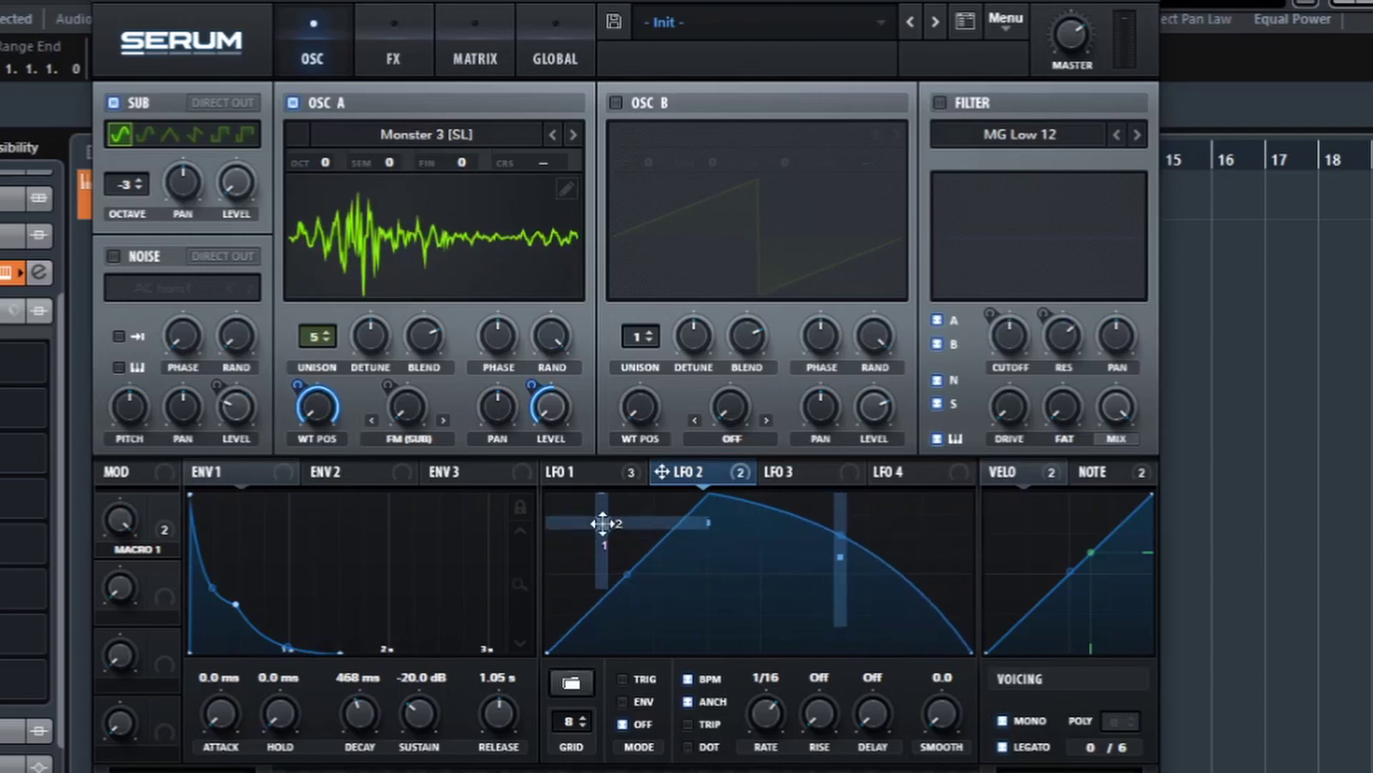
Slow LFO 2's rate to 1/2, and enable the filter with oscillator A's octave at -2
{"action": "left_click_drag", "start_coordinate": [766, 713], "coordinate": [776, 759]}
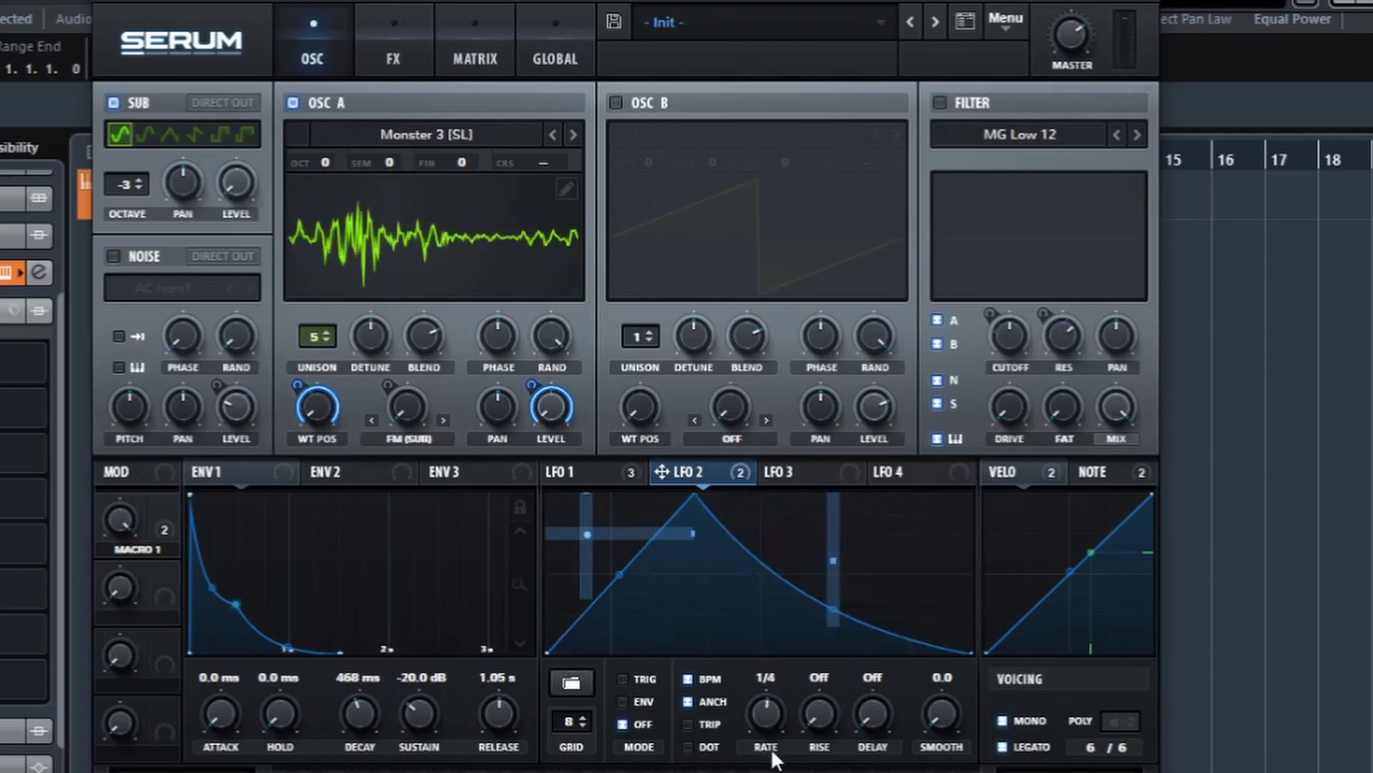
{"action": "left_click_drag", "start_coordinate": [744, 475], "coordinate": [576, 72]}
{"action": "left_click_drag", "start_coordinate": [767, 714], "coordinate": [777, 743]}
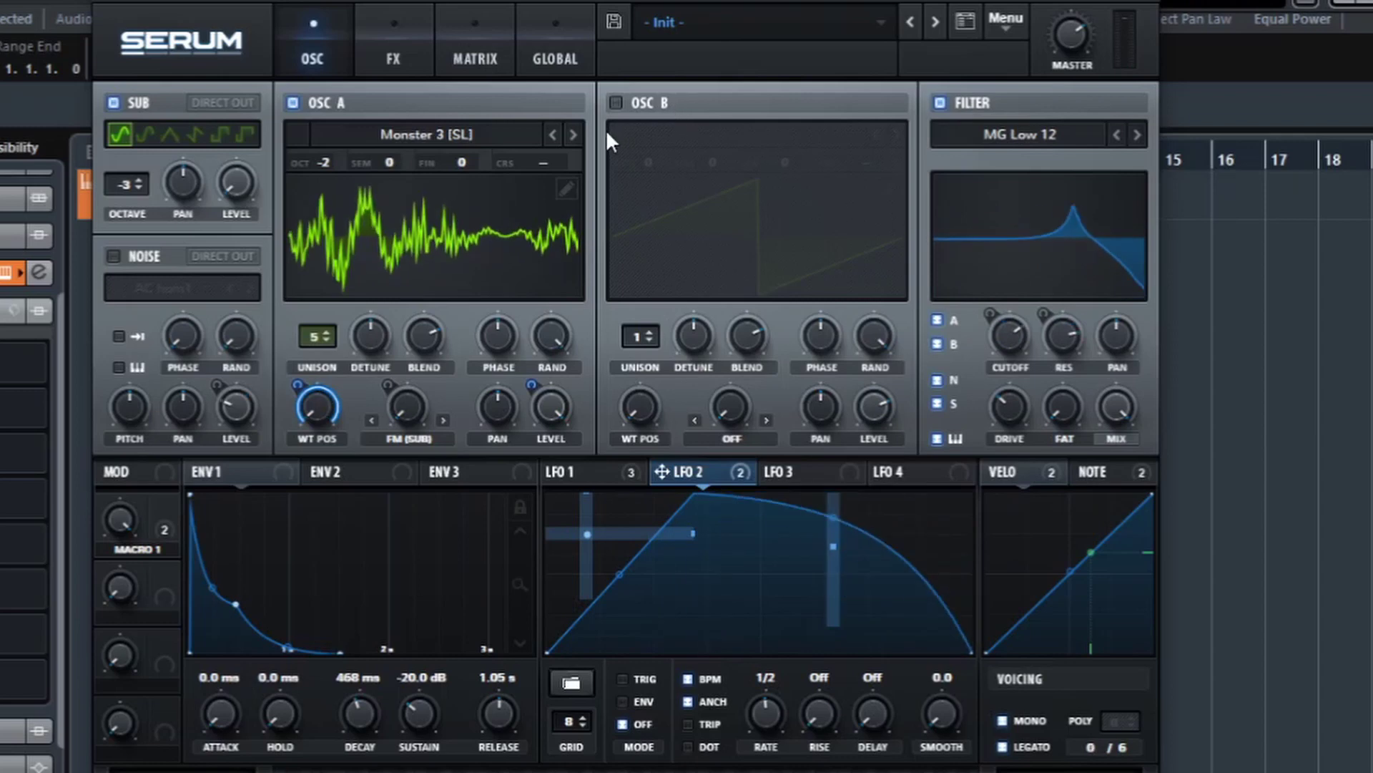
Readjust oscillator A's FM amount from the sub, and set LFO 1's rate to one bar
{"action": "mouse_move", "coordinate": [409, 409]}
{"action": "left_mouse_down"}
{"action": "mouse_move", "coordinate": [420, 354]}
{"action": "mouse_move", "coordinate": [423, 428]}
{"action": "mouse_move", "coordinate": [421, 404]}
{"action": "left_mouse_up"}
{"action": "left_click", "coordinate": [573, 471]}
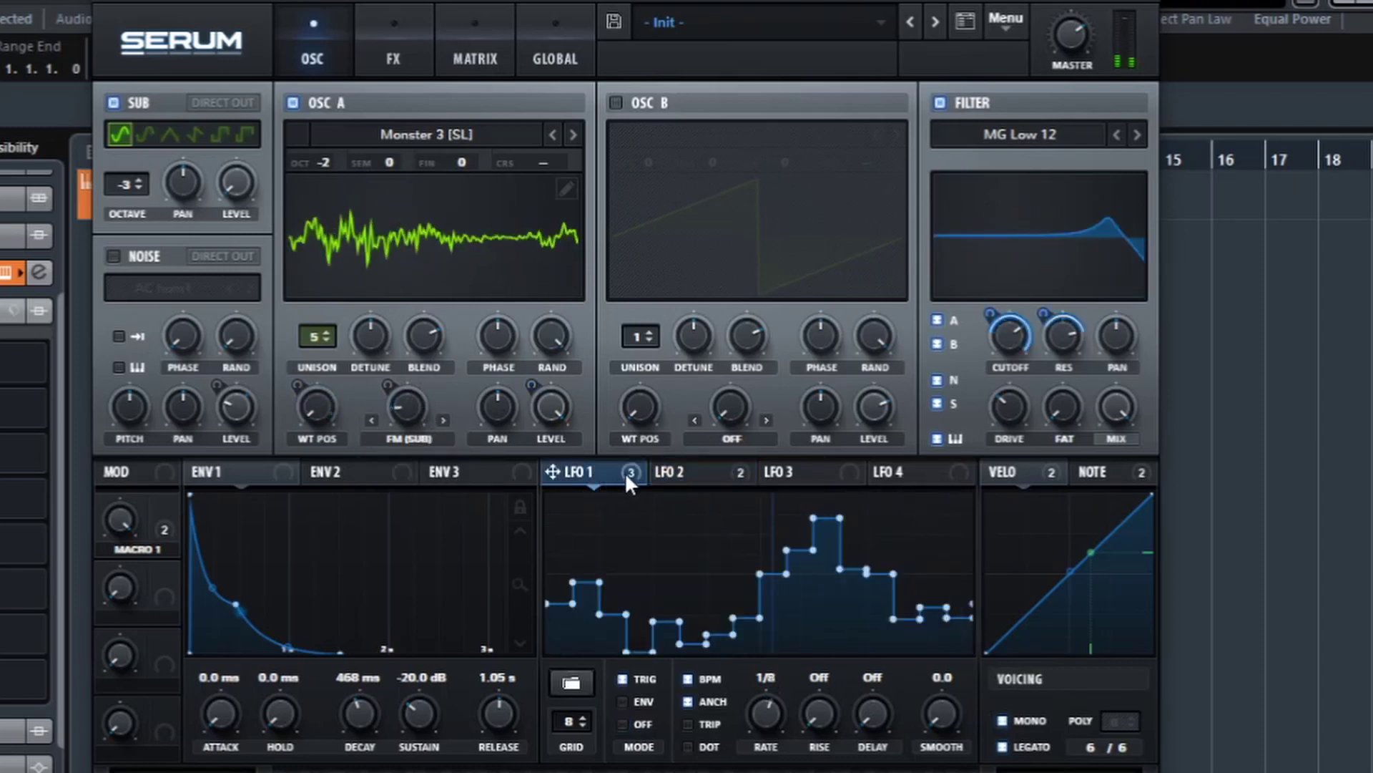
{"action": "left_click_drag", "start_coordinate": [766, 713], "coordinate": [765, 744]}
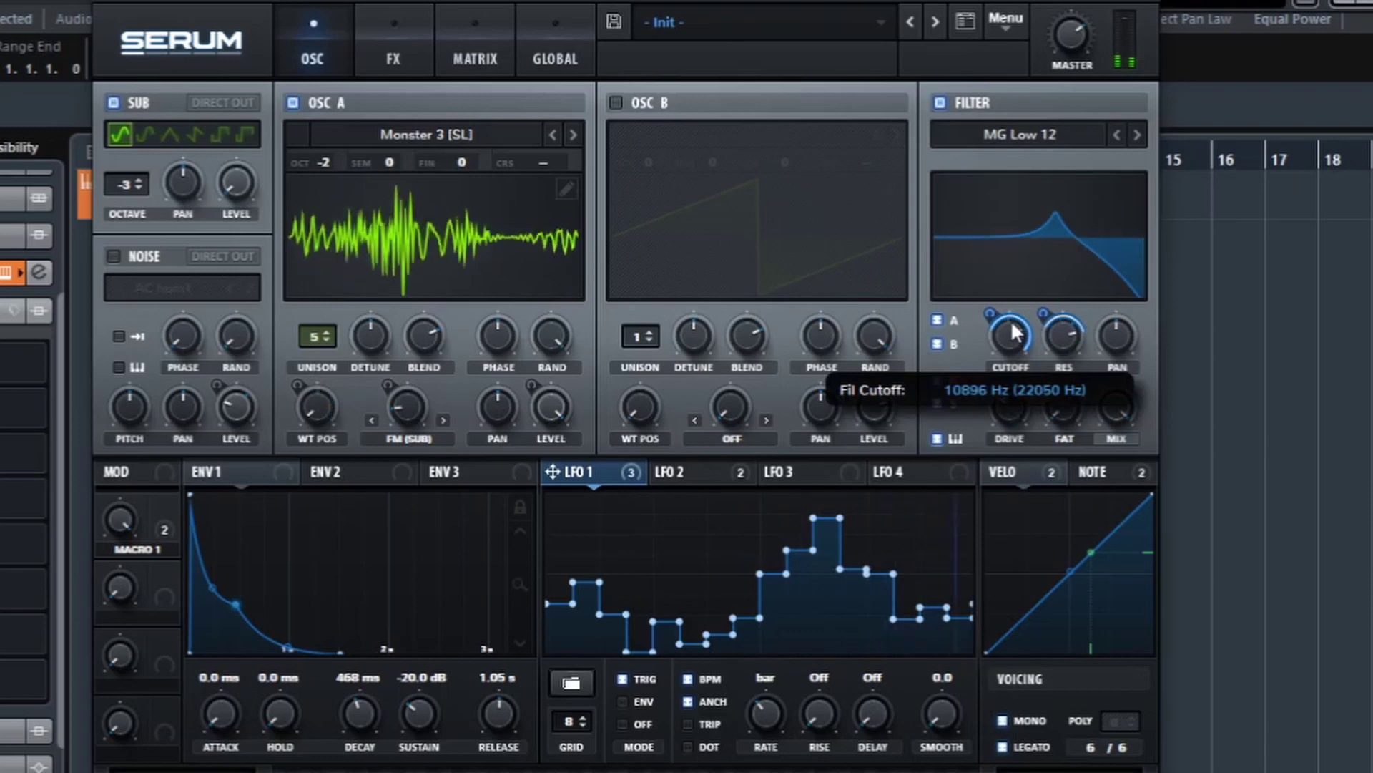
Return to LFO 2 and sweep Macro 1 to audition its effect on the shape
{"action": "mouse_move", "coordinate": [1071, 350]}
{"action": "left_click", "coordinate": [688, 471]}
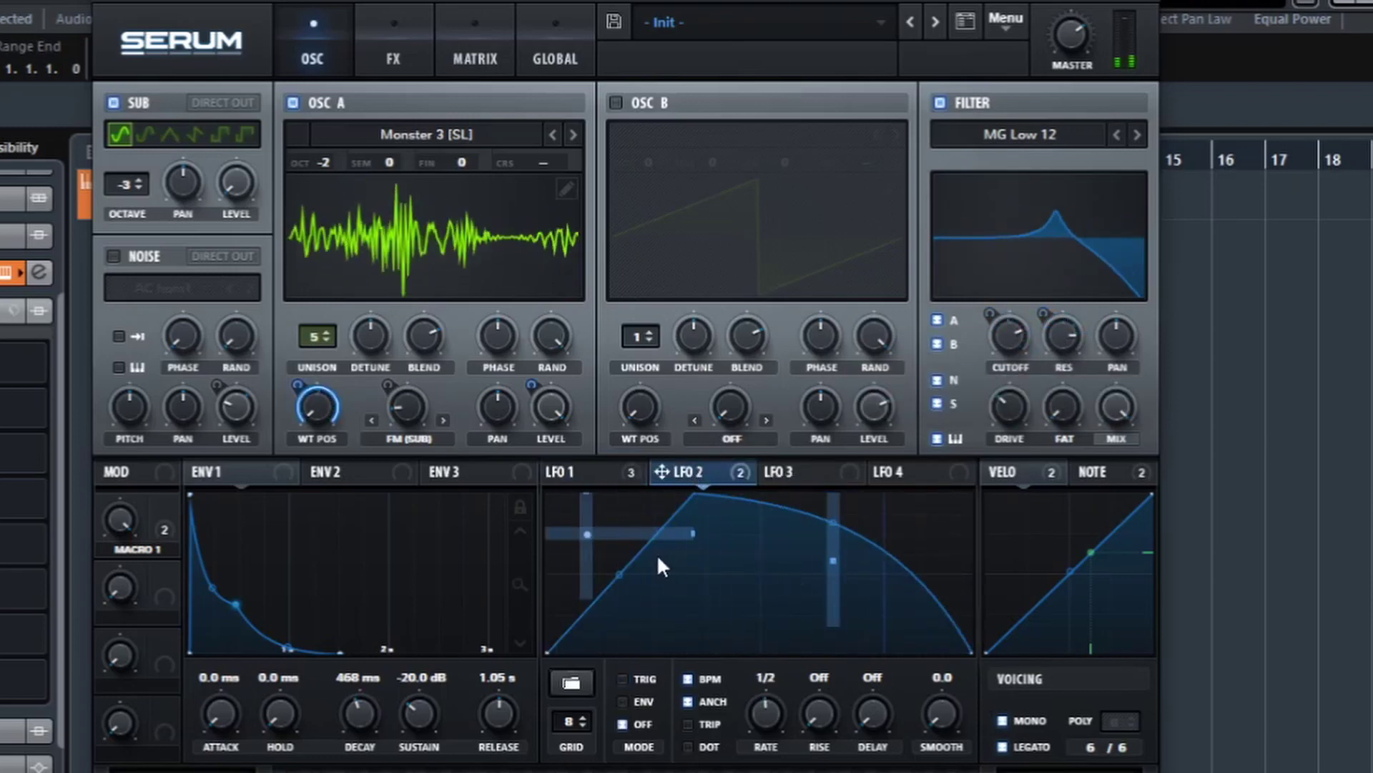
{"action": "left_click_drag", "start_coordinate": [120, 511], "coordinate": [193, 556]}
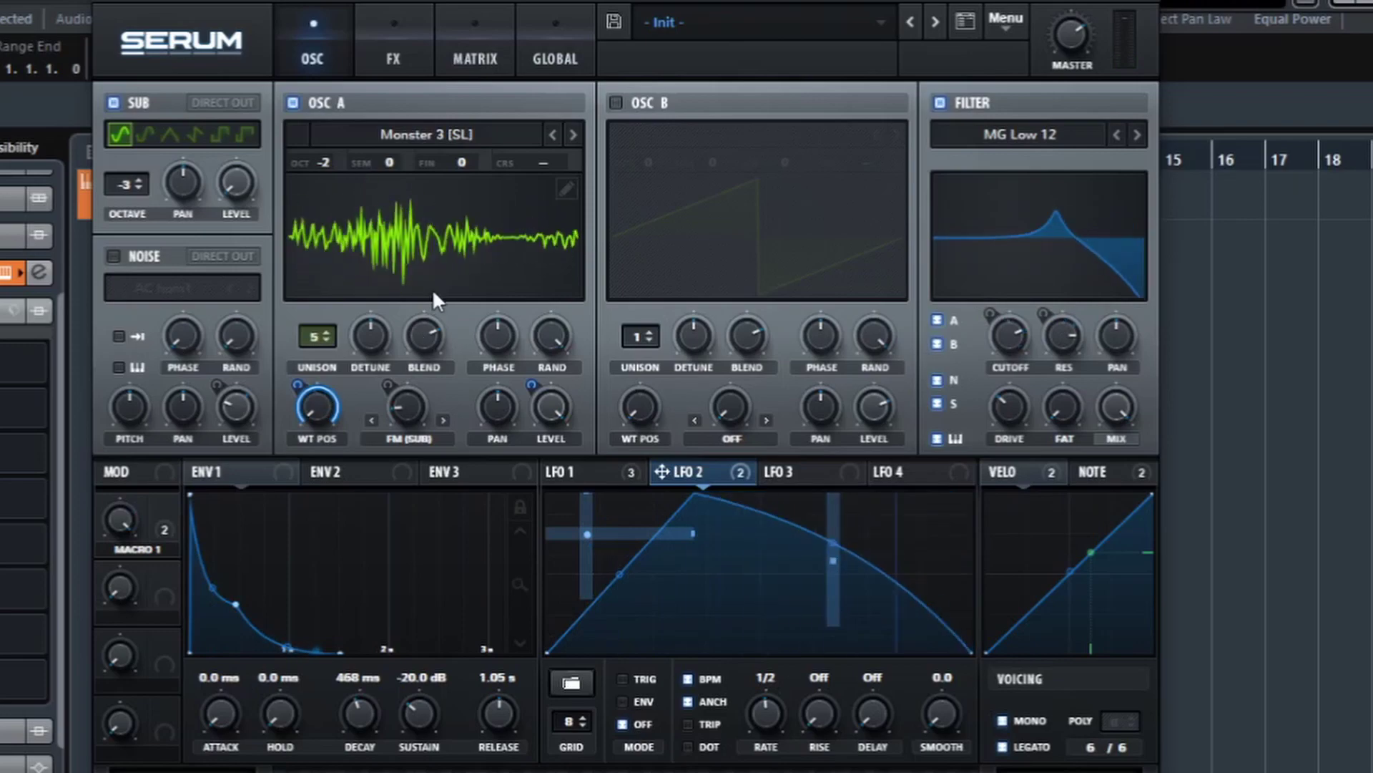
Export the last played note as an audio file onto a new track at bar 1, accepting the default import options
{"action": "left_click_drag", "start_coordinate": [470, 0], "coordinate": [865, 4]}
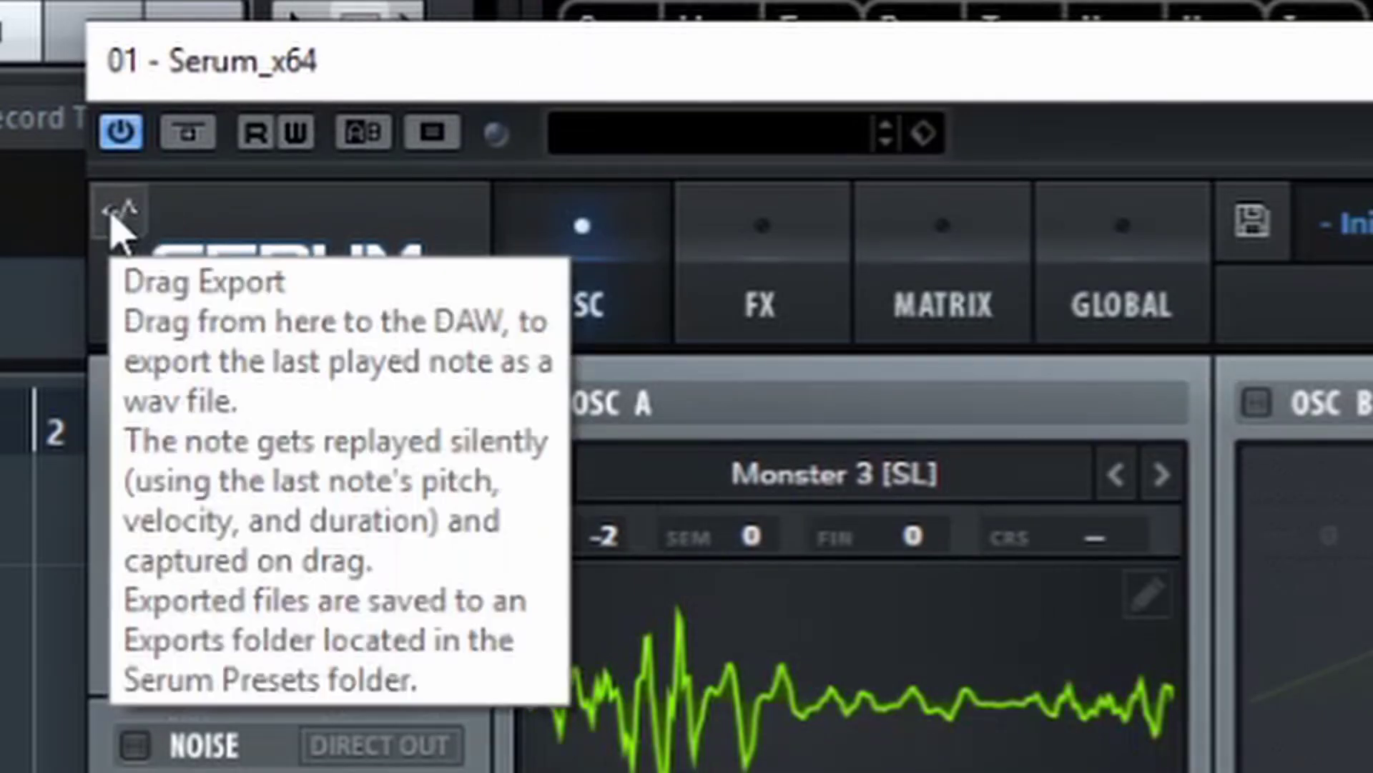
{"action": "left_click_drag", "start_coordinate": [121, 213], "coordinate": [419, 290]}
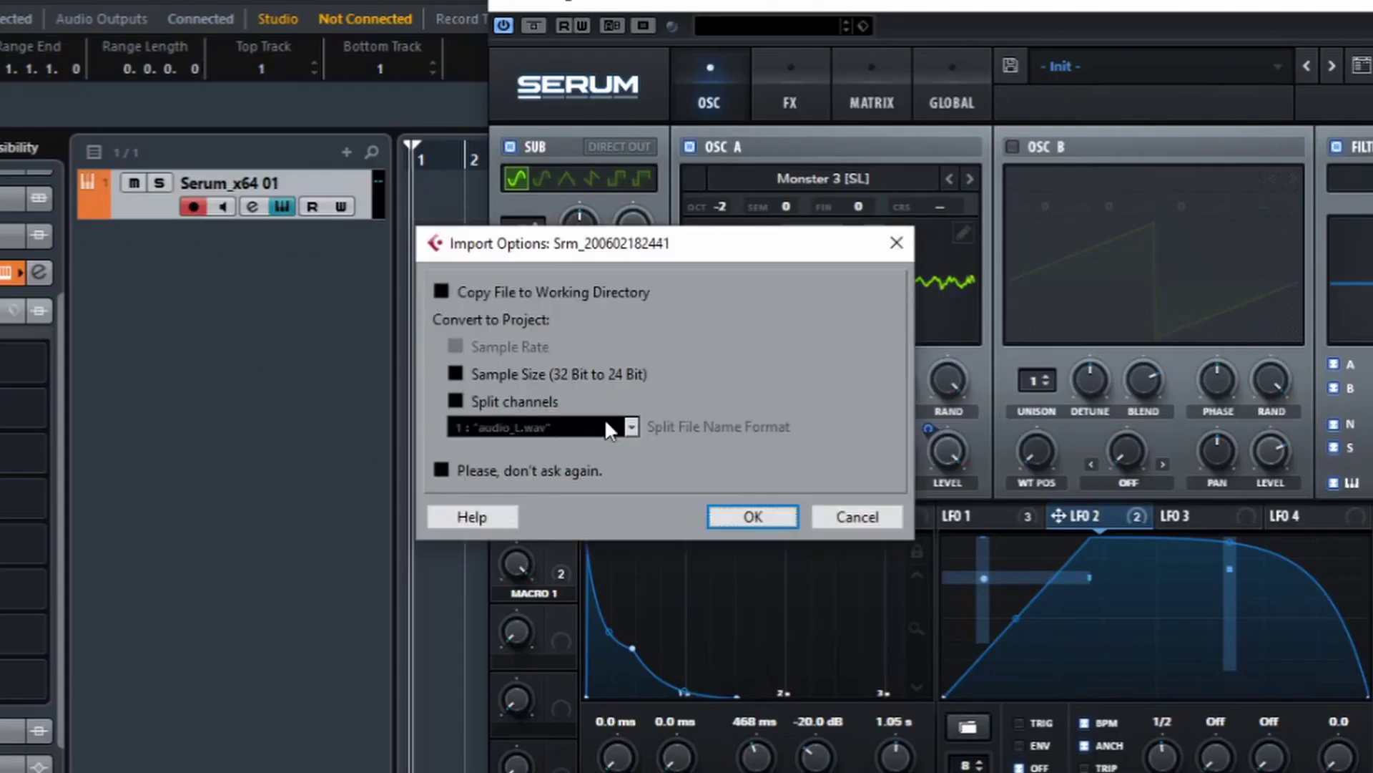
{"action": "left_click", "coordinate": [753, 517]}
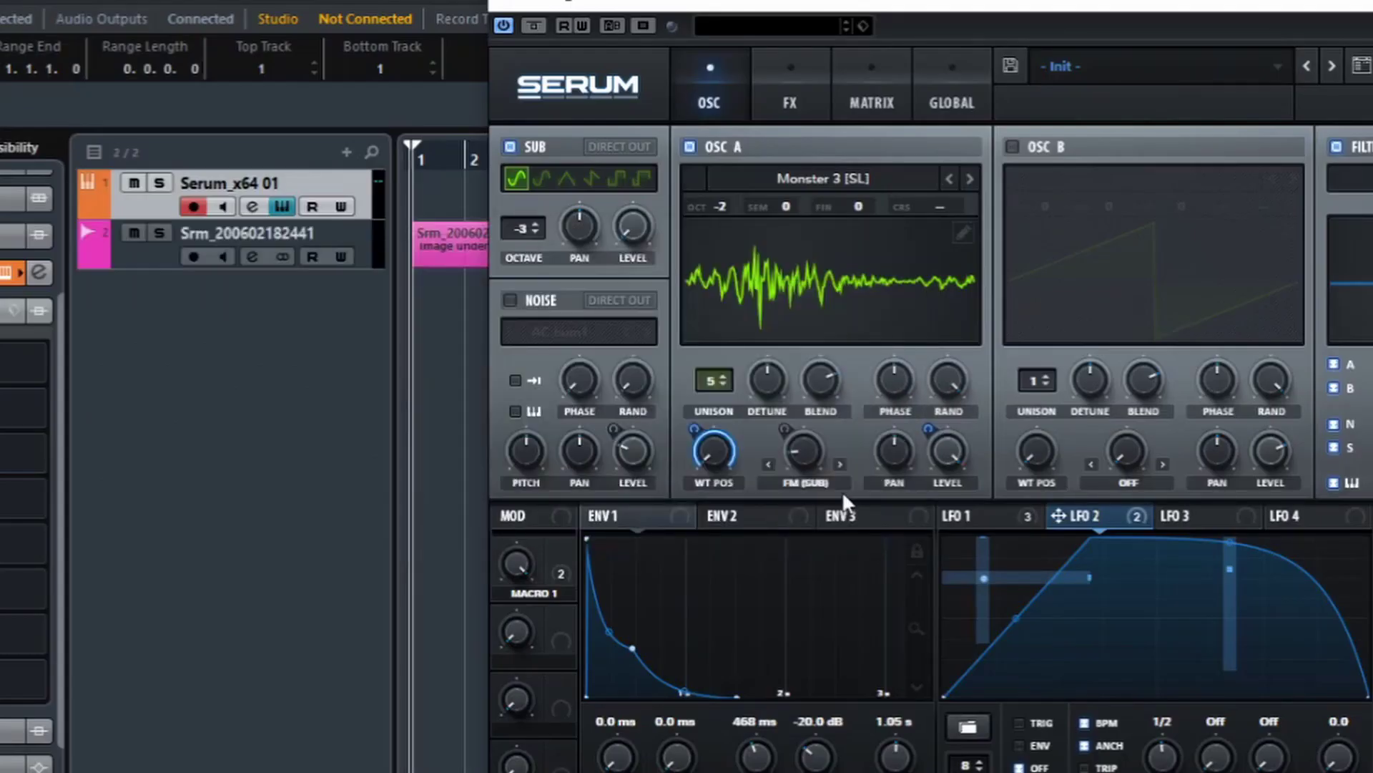
Solo the exported audio track for playback and enlarge its height, keeping the plug-in window out of the way
{"action": "left_click_drag", "start_coordinate": [863, 10], "coordinate": [1236, 92]}
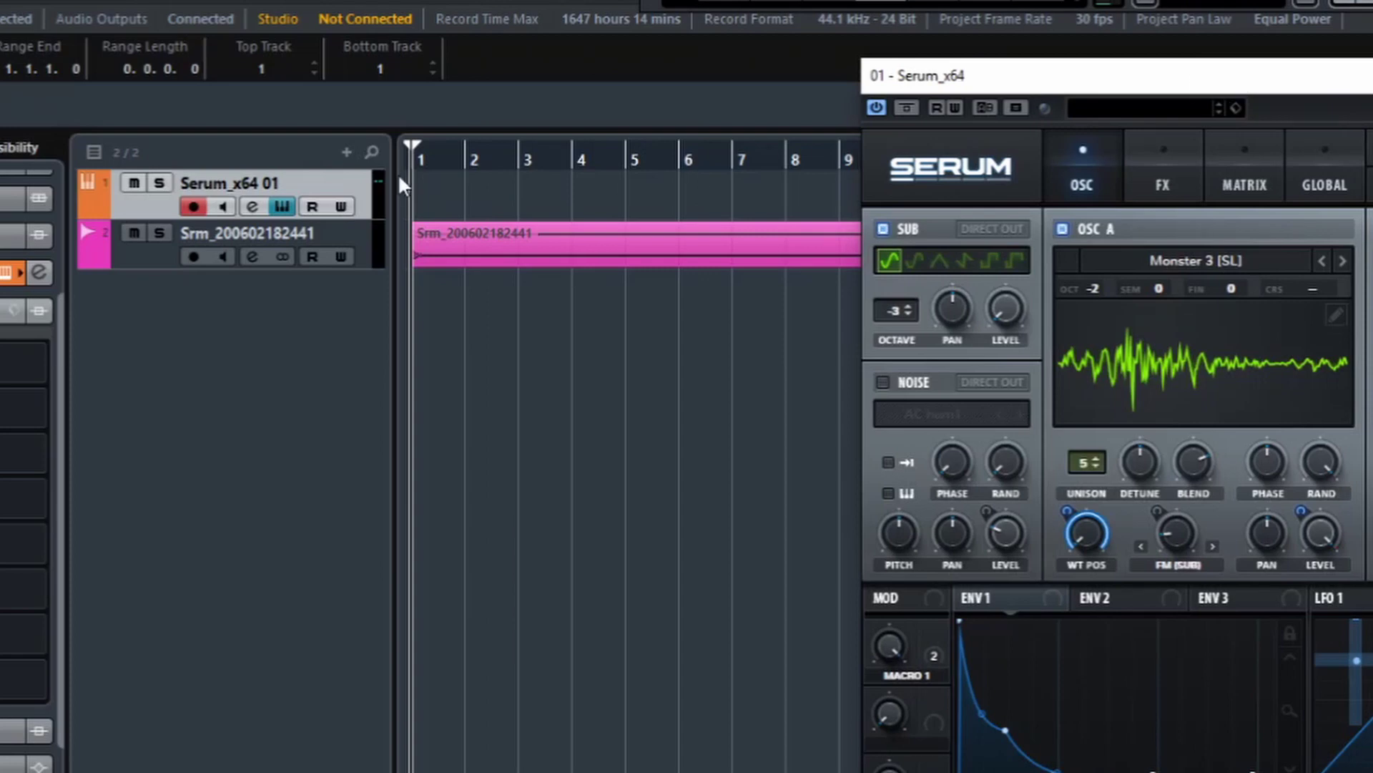
{"action": "left_click", "coordinate": [161, 231]}
{"action": "left_click_drag", "start_coordinate": [1151, 91], "coordinate": [954, 462]}
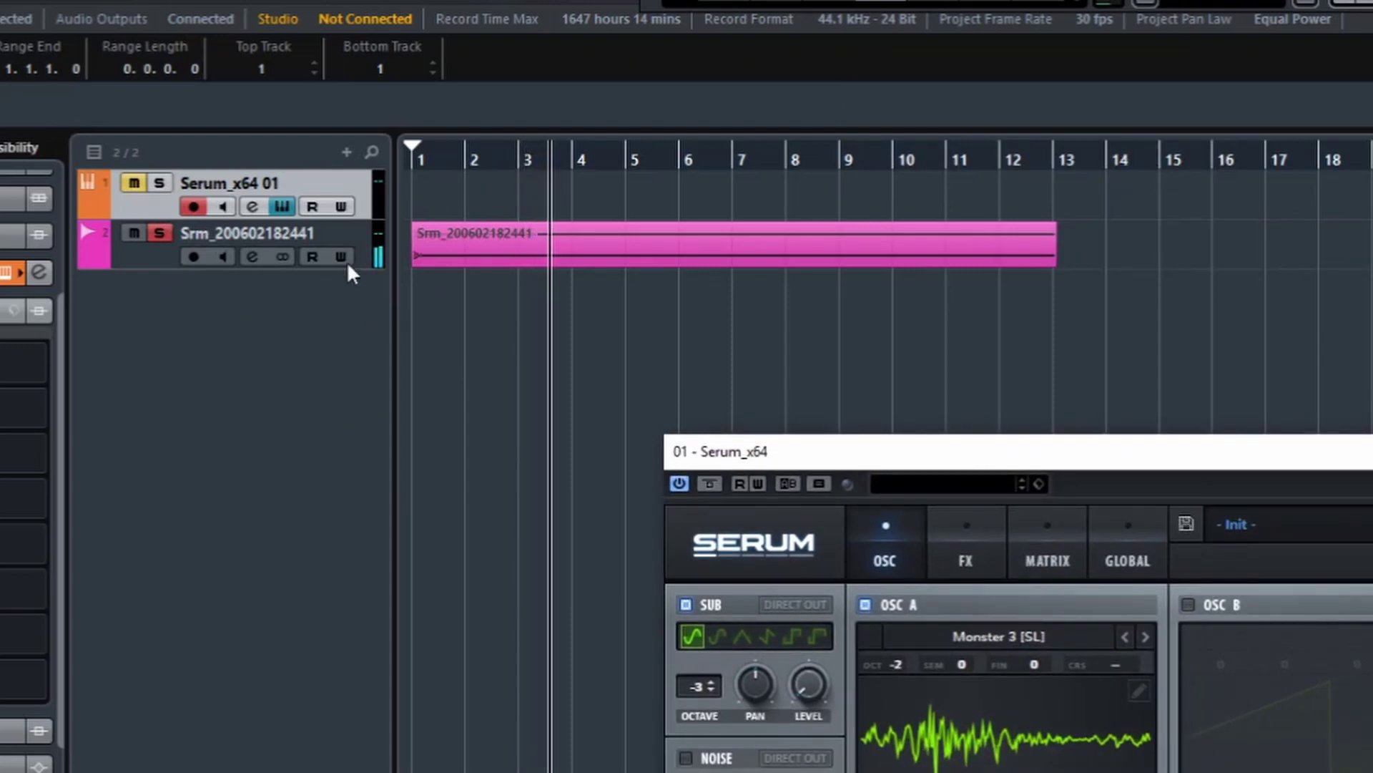
{"action": "left_click_drag", "start_coordinate": [340, 268], "coordinate": [331, 530]}
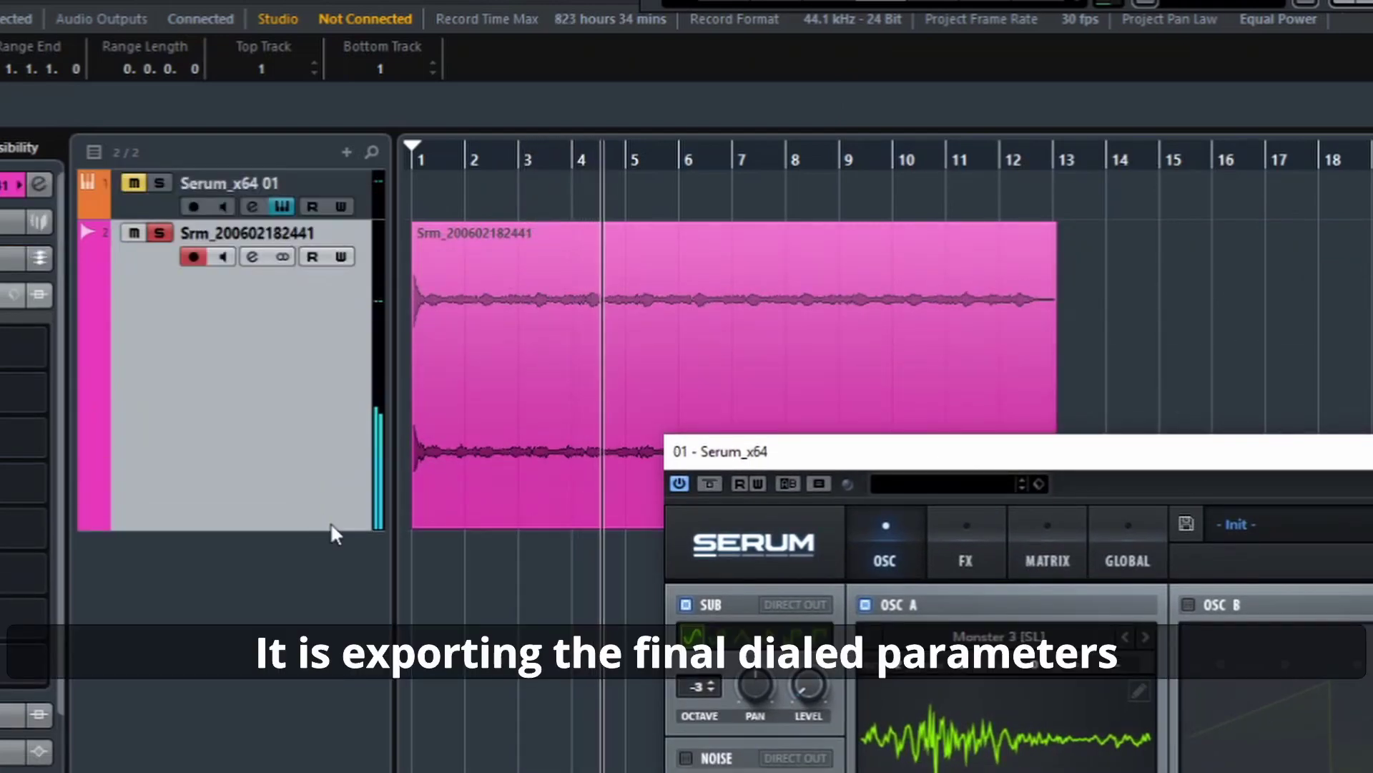
{"action": "left_click_drag", "start_coordinate": [987, 452], "coordinate": [1372, 39]}
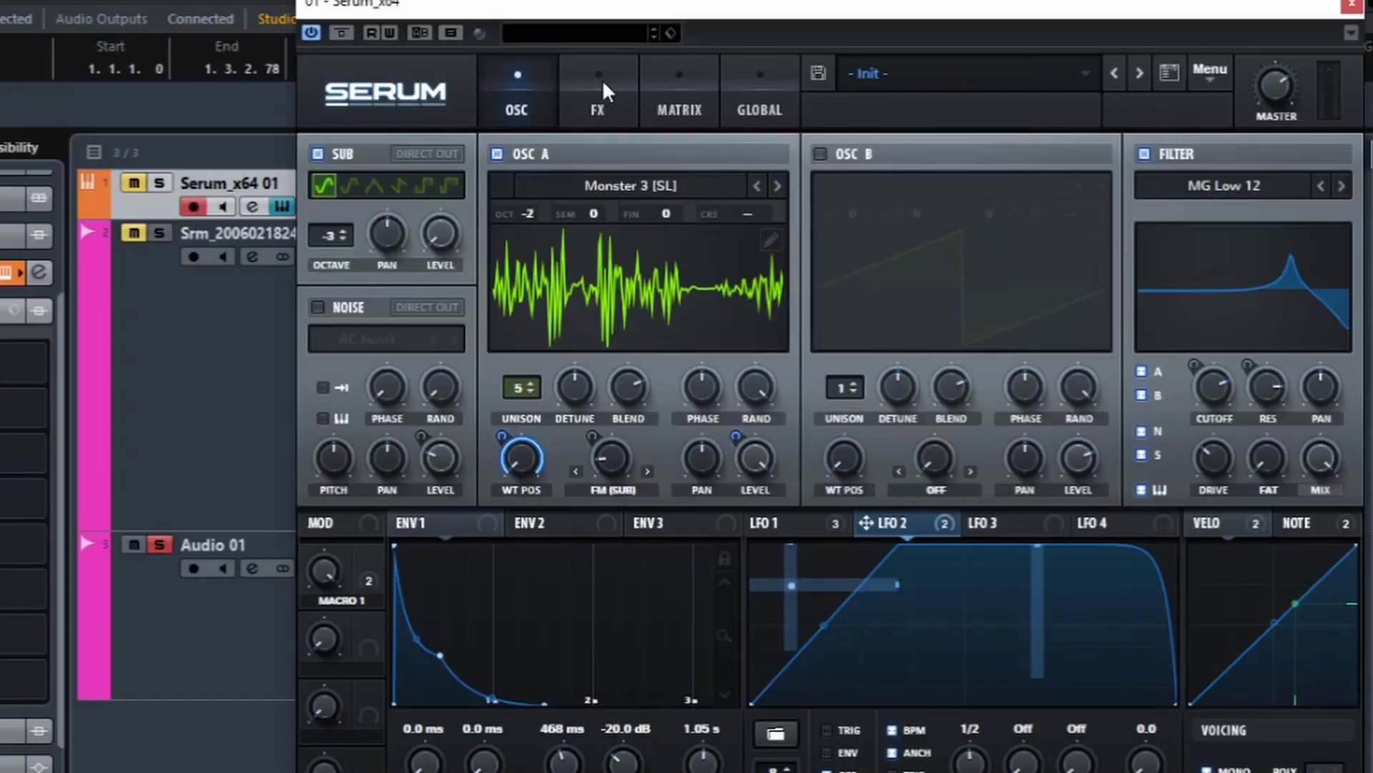
Enable the Hyper/Dimension effect and try different Dimension mix amounts
{"action": "left_click", "coordinate": [602, 84]}
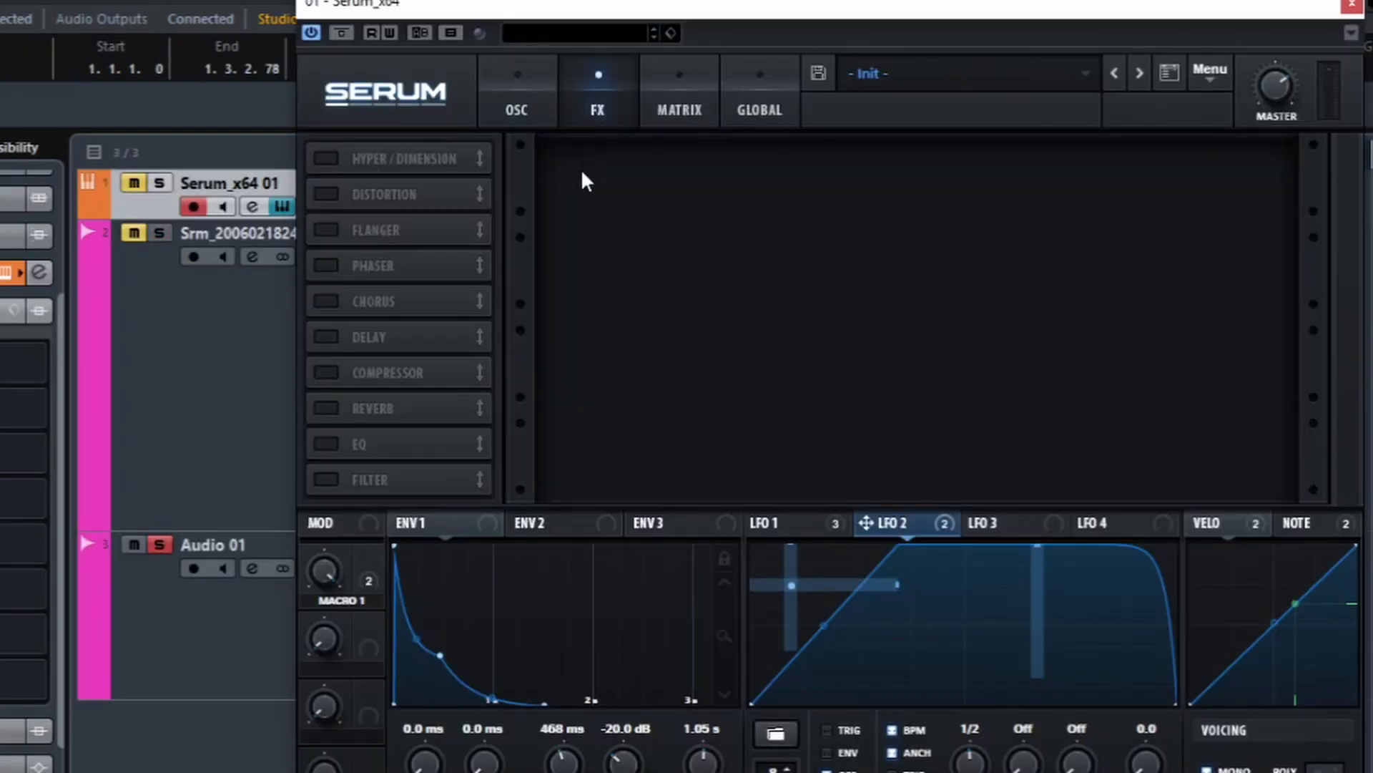
{"action": "left_click", "coordinate": [331, 158]}
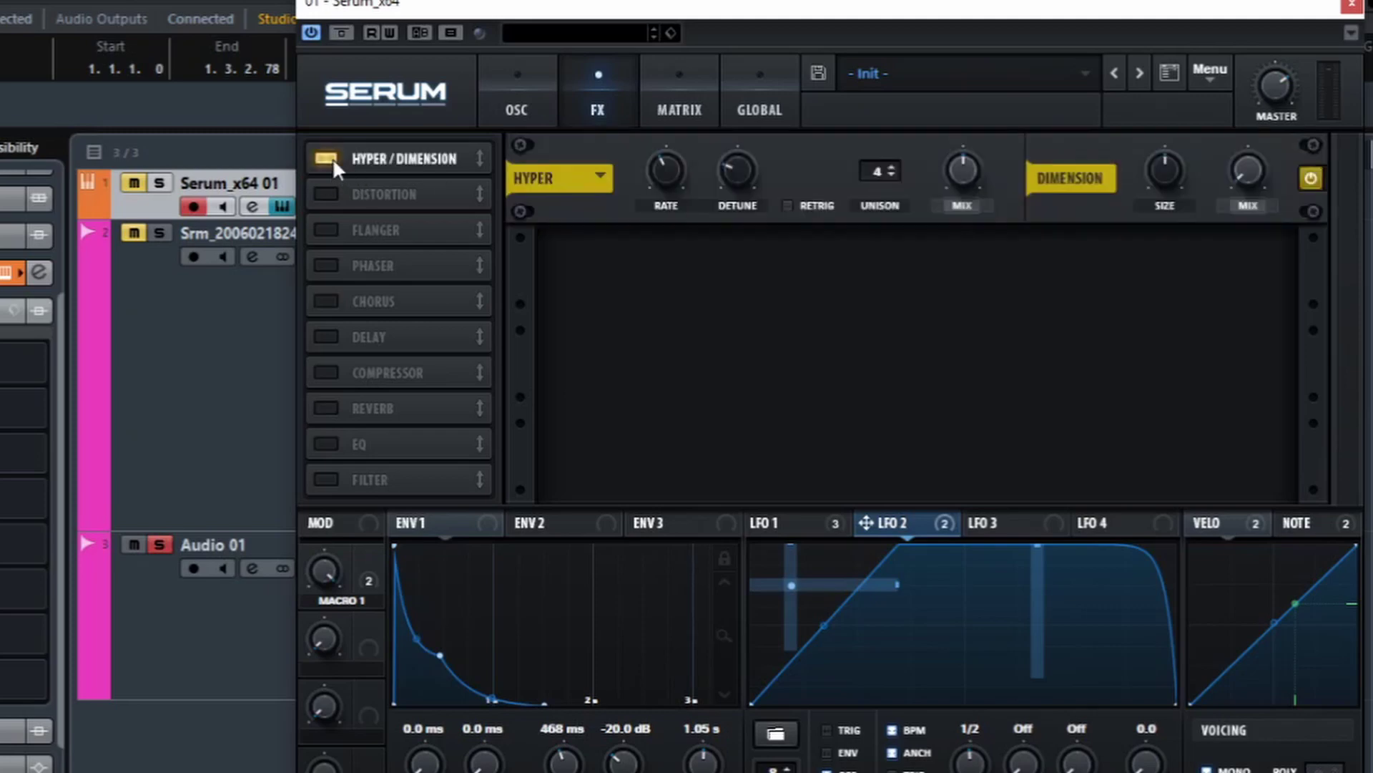
{"action": "left_click_drag", "start_coordinate": [1255, 169], "coordinate": [1256, 147]}
{"action": "mouse_move", "coordinate": [1256, 178]}
{"action": "mouse_move", "coordinate": [1256, 176]}
{"action": "left_mouse_down"}
{"action": "mouse_move", "coordinate": [1271, 108]}
{"action": "mouse_move", "coordinate": [1246, 201]}
{"action": "mouse_move", "coordinate": [1245, 161]}
{"action": "mouse_move", "coordinate": [1259, 123]}
{"action": "mouse_move", "coordinate": [1249, 197]}
{"action": "left_mouse_up"}
{"action": "scroll", "coordinate": [1257, 175], "scroll_direction": "down", "scroll_amount": 6}
Add the Distortion, Flanger and Phaser effects to the rack
{"action": "left_click", "coordinate": [328, 192]}
{"action": "left_click", "coordinate": [328, 229]}
{"action": "left_click", "coordinate": [328, 265]}
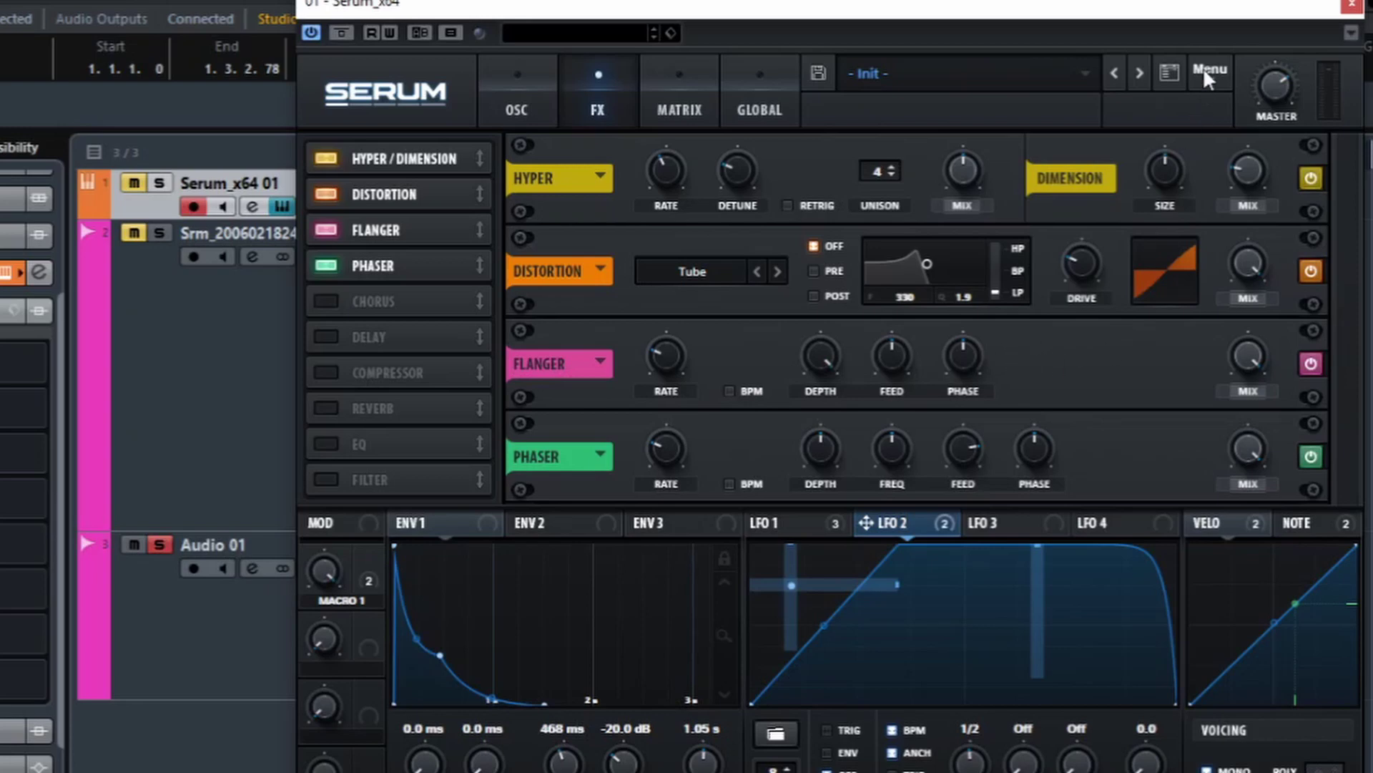
Bypass the Phaser, Flanger and Distortion, and remove all four effects from the rack
{"action": "left_click", "coordinate": [1311, 456]}
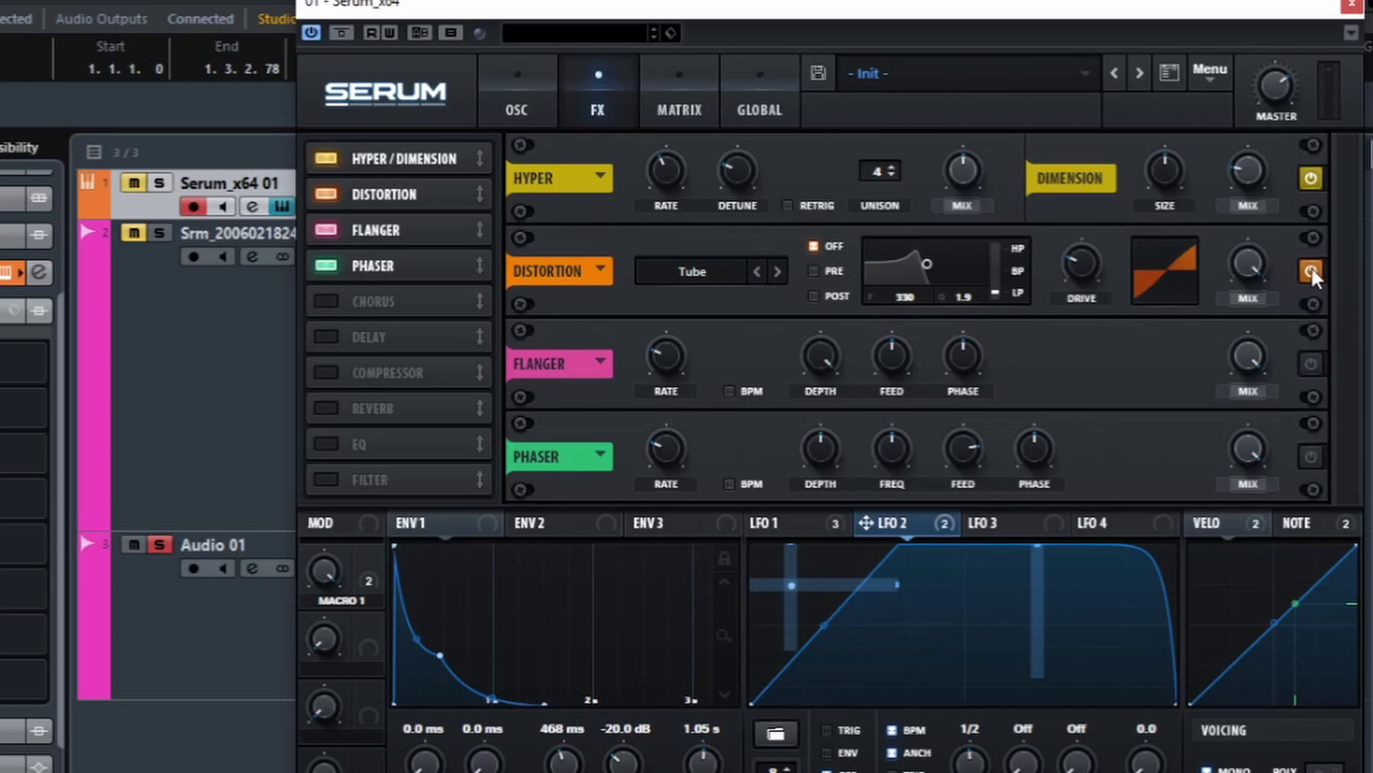
{"action": "left_click", "coordinate": [327, 265]}
{"action": "left_click", "coordinate": [326, 229]}
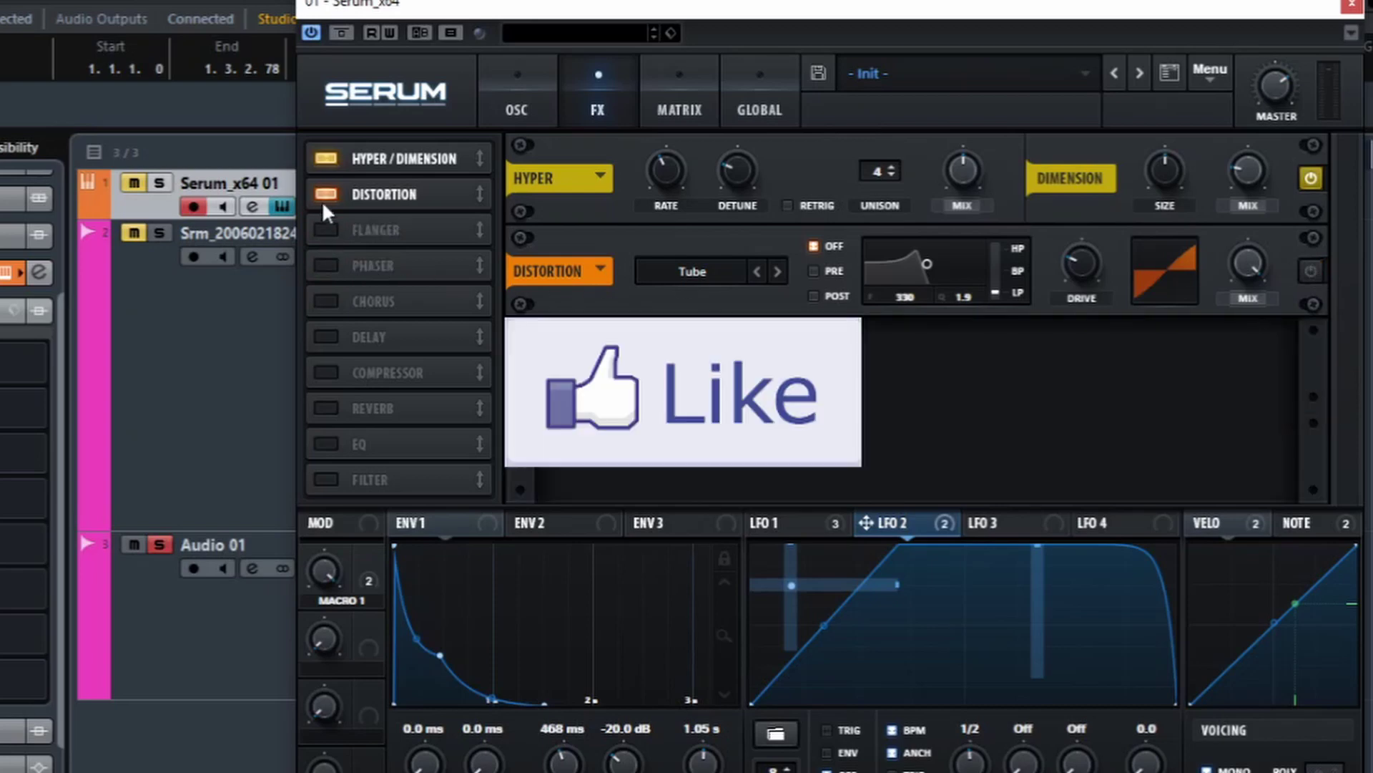
{"action": "left_click", "coordinate": [326, 193]}
{"action": "left_click", "coordinate": [325, 159]}
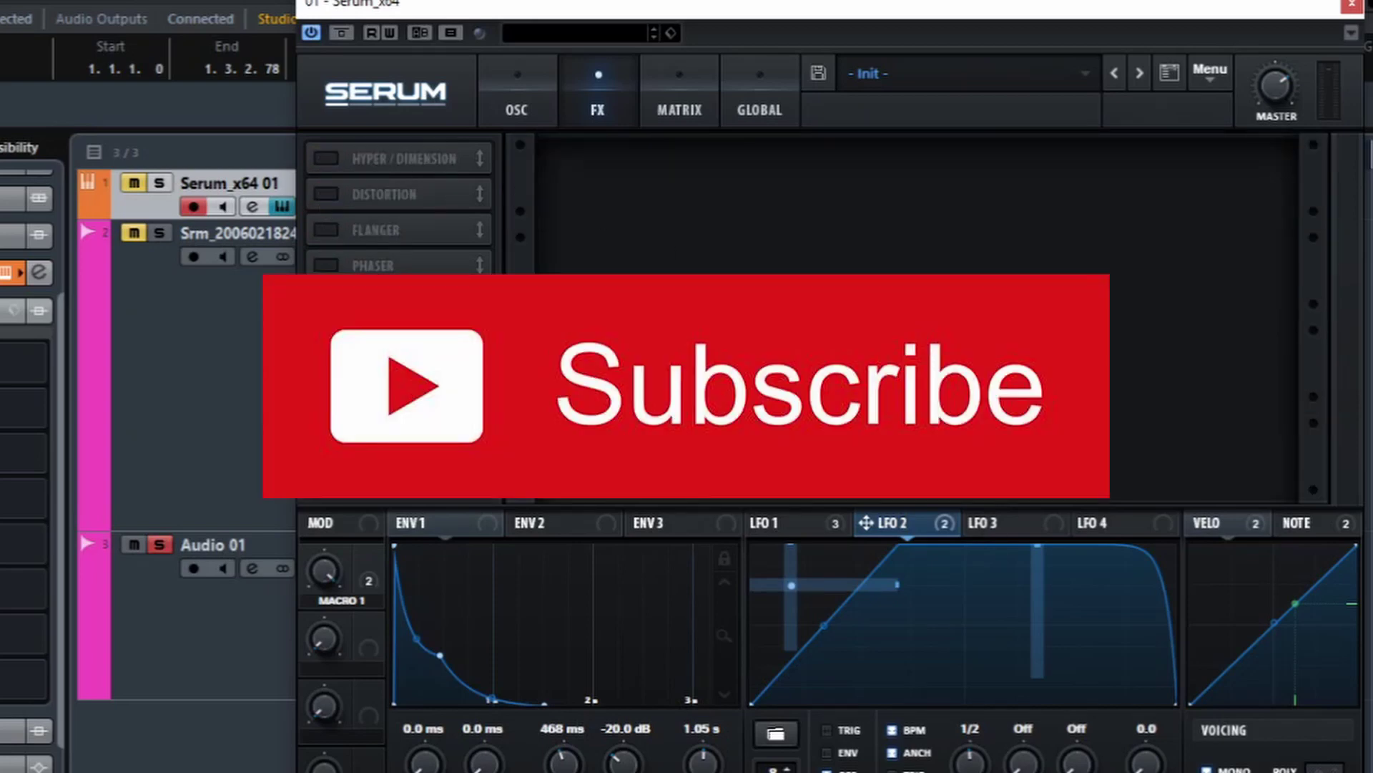